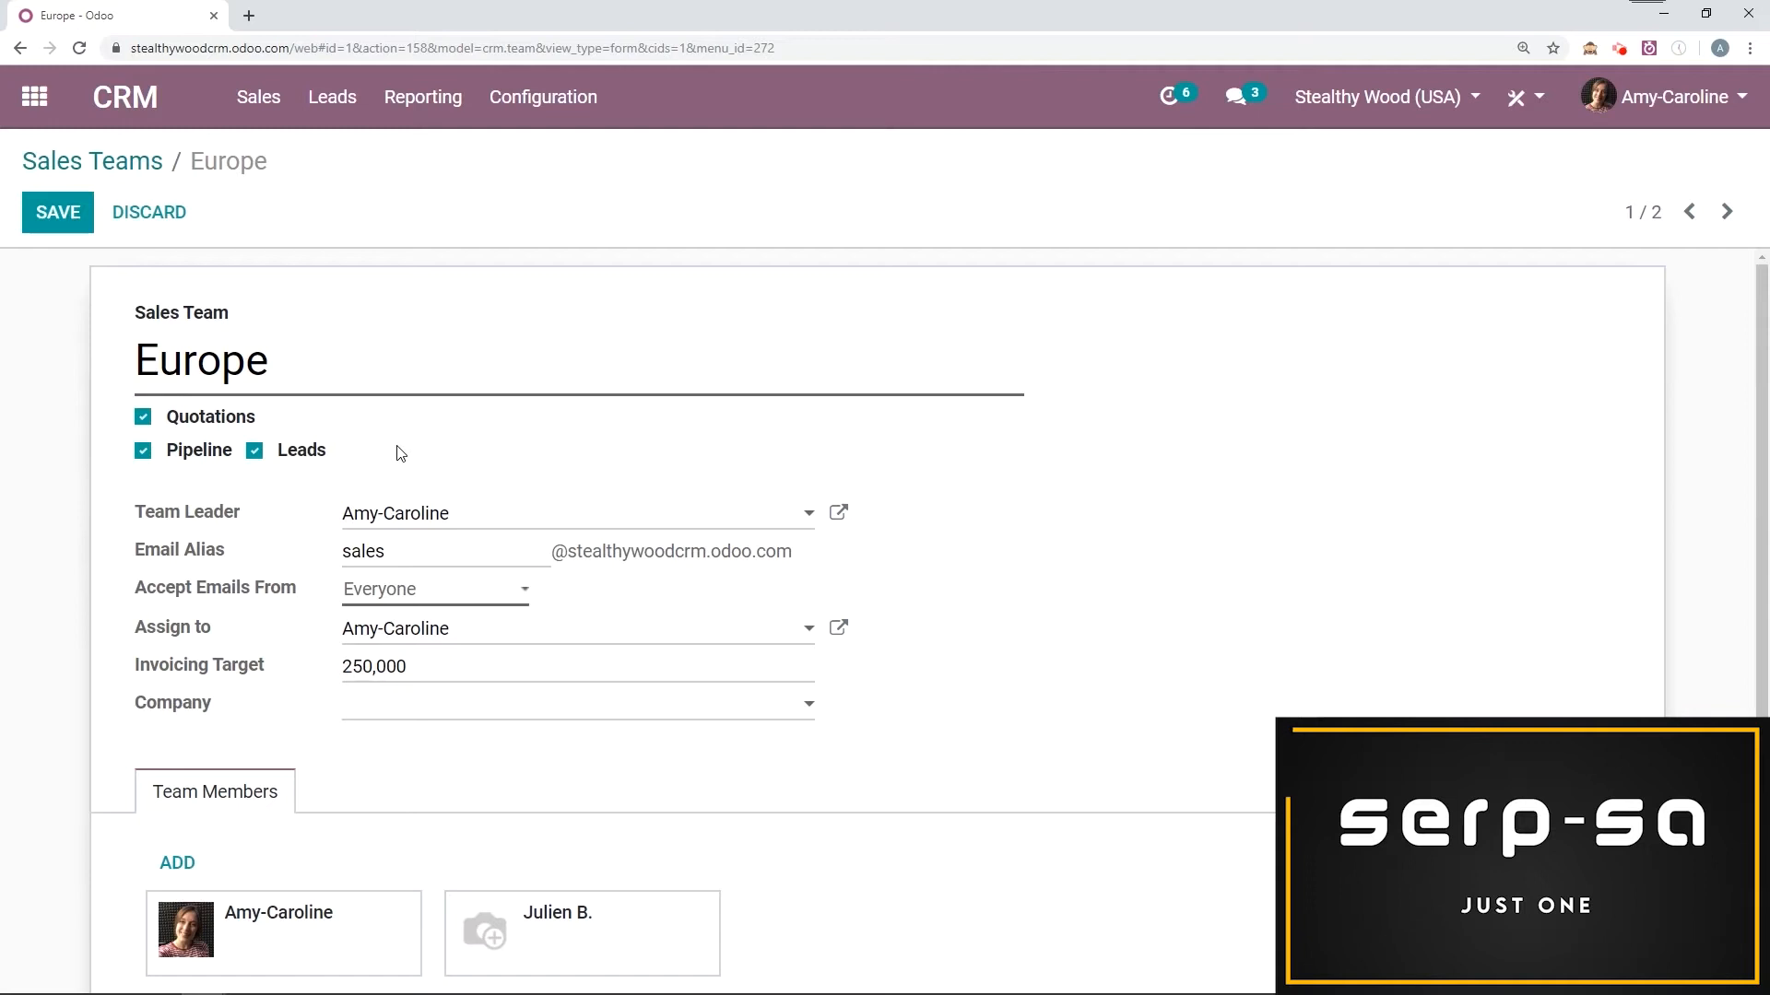
Save the Europe sales team record.
click(61, 214)
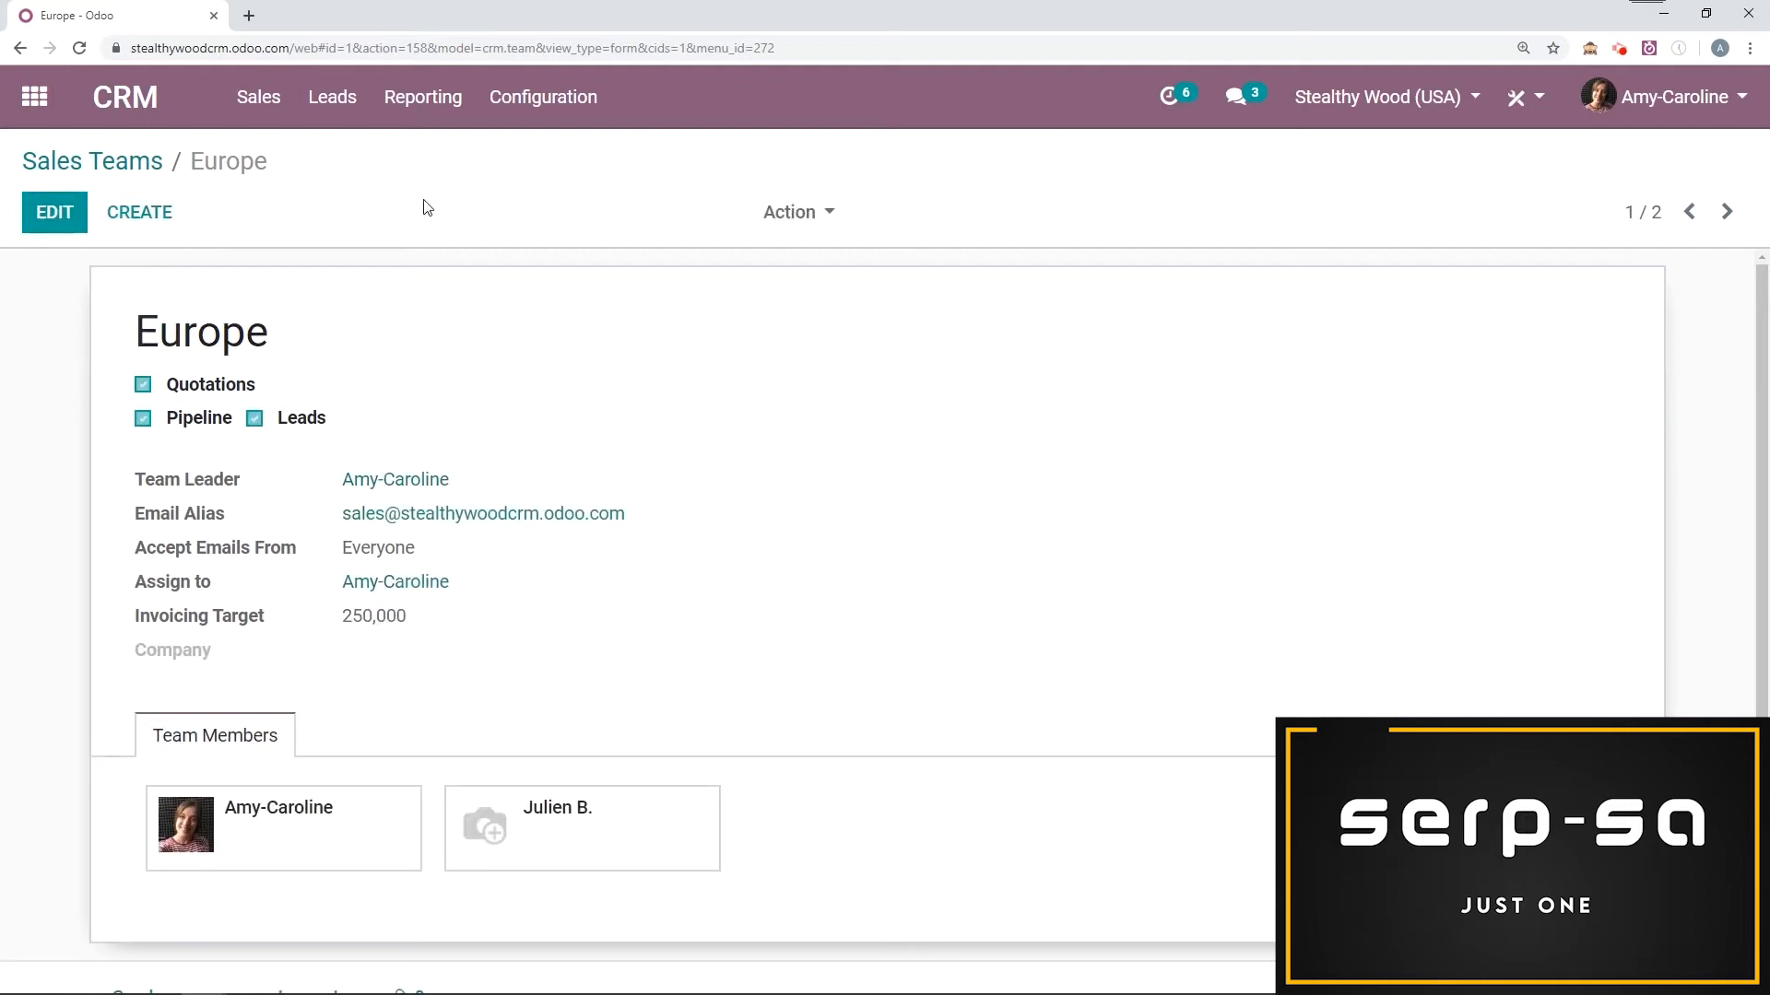
Search the module catalogue for "contact" with the default Apps filter removed.
click(22, 114)
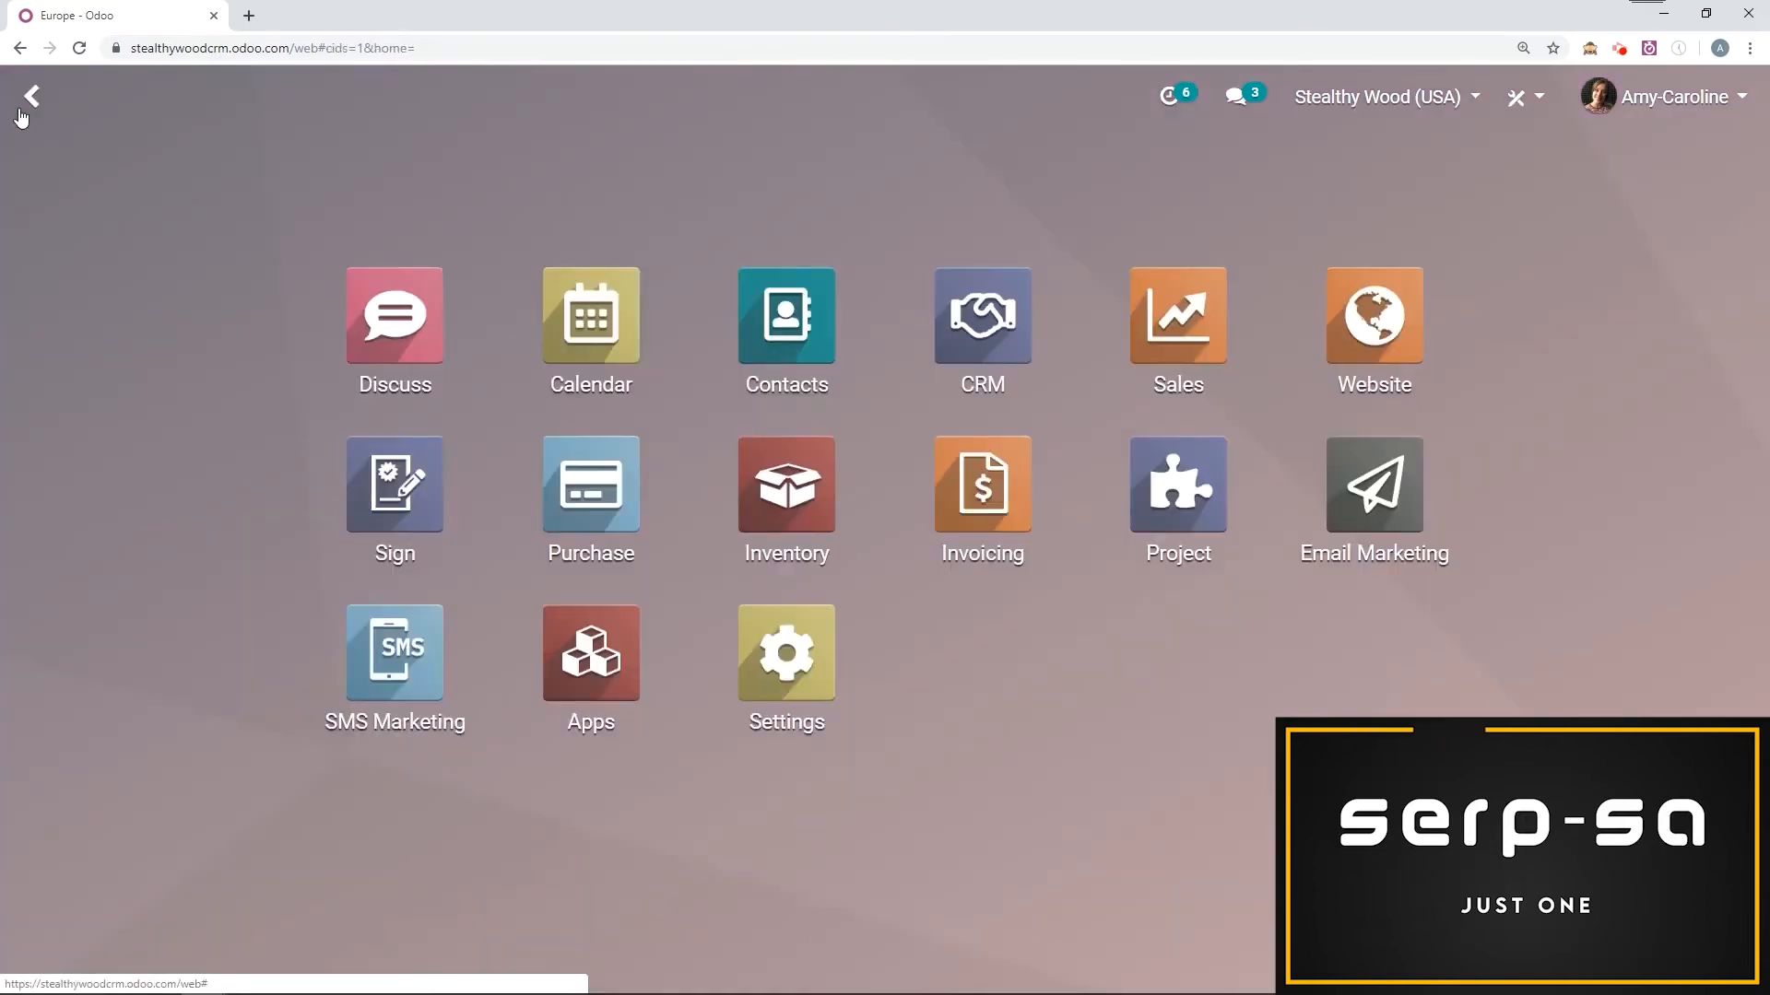
click(608, 668)
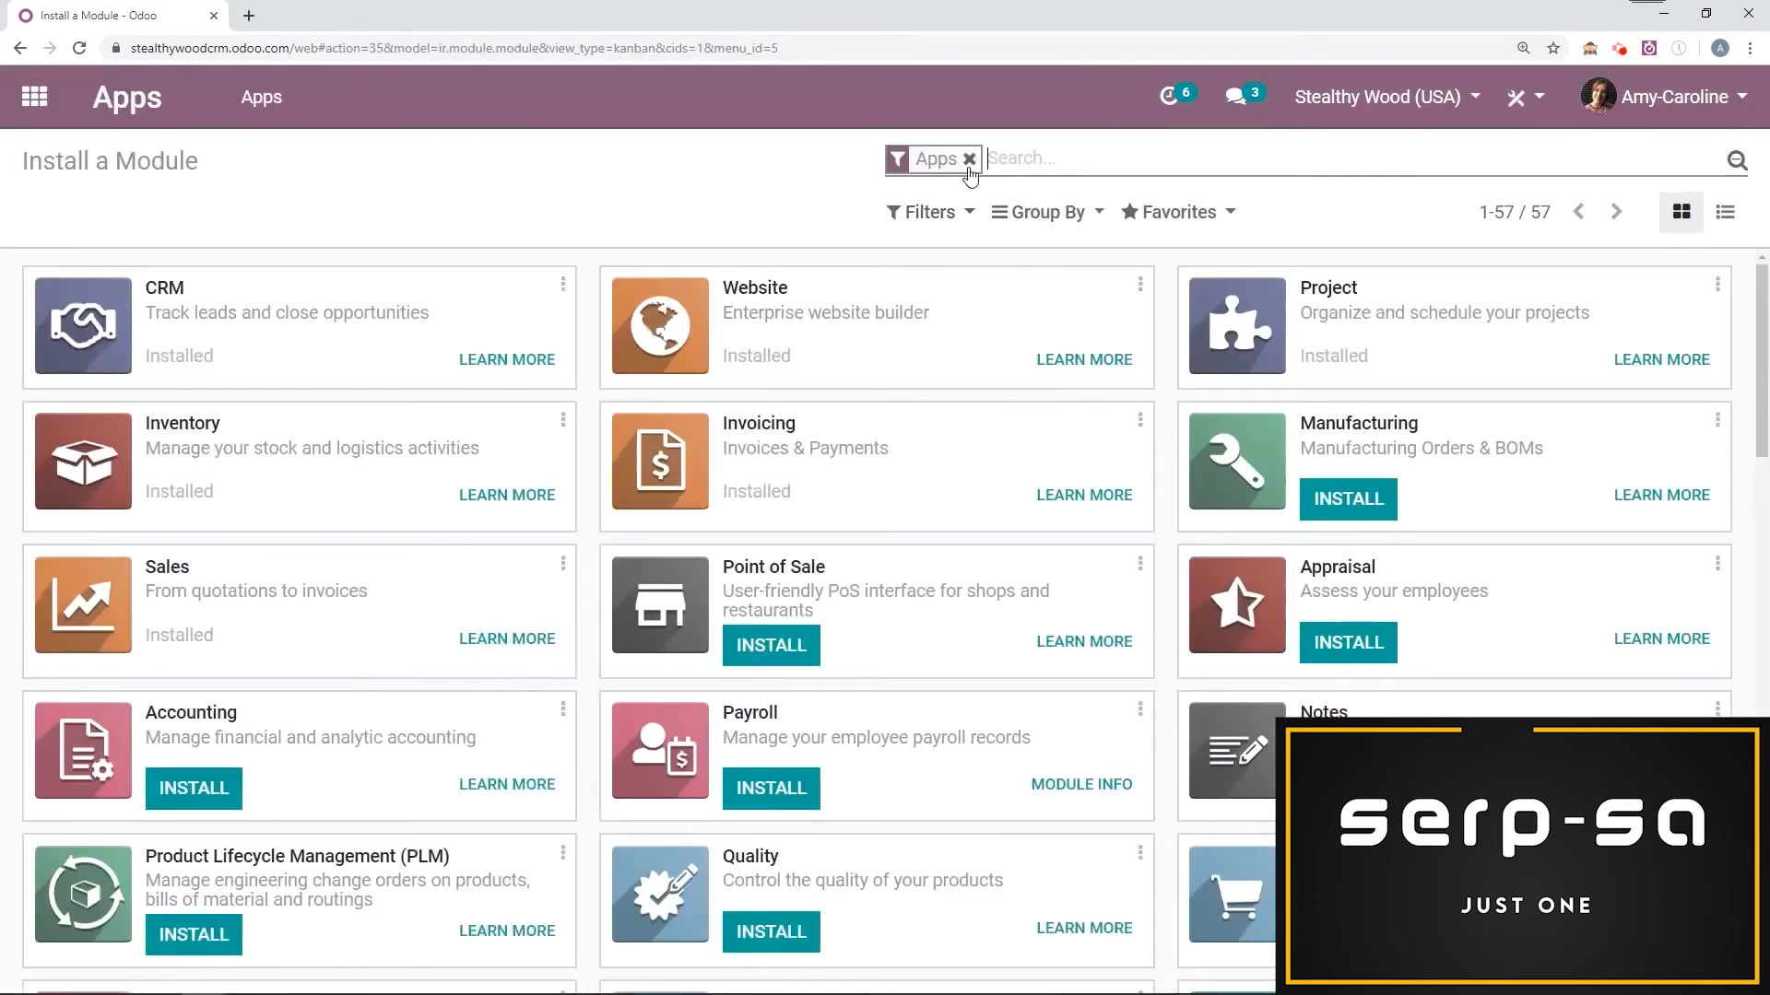
click(968, 163)
text(contact)
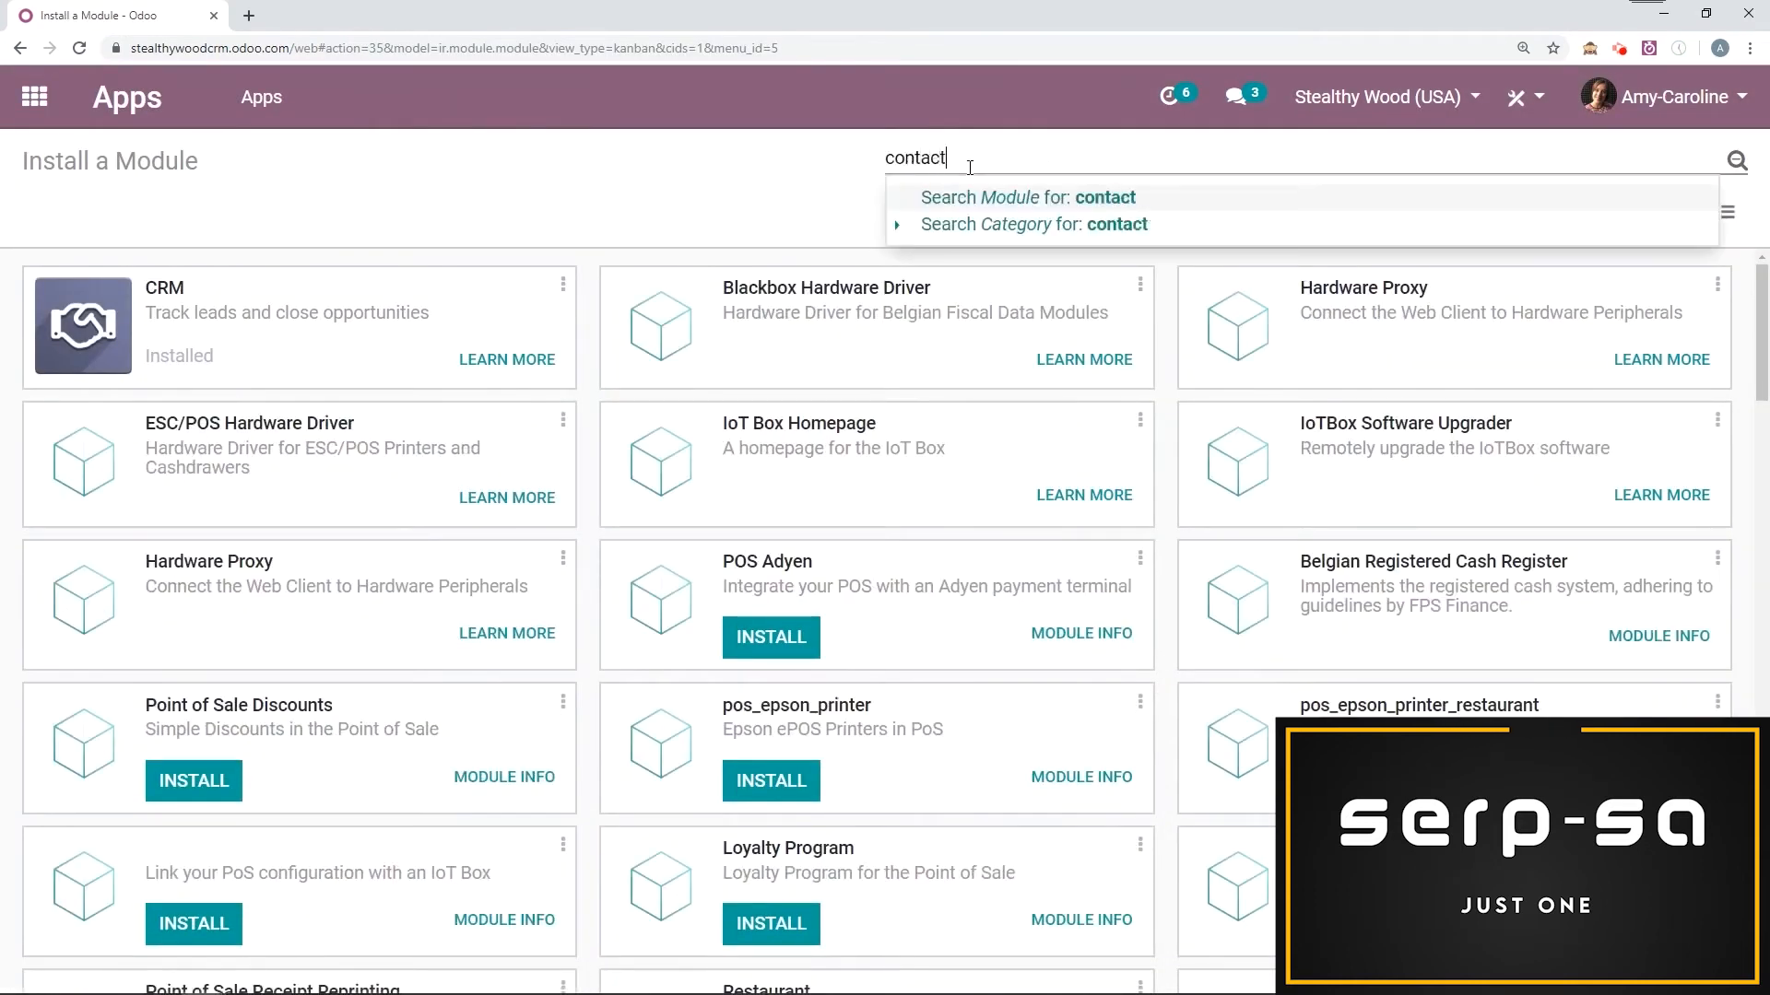
key(Return)
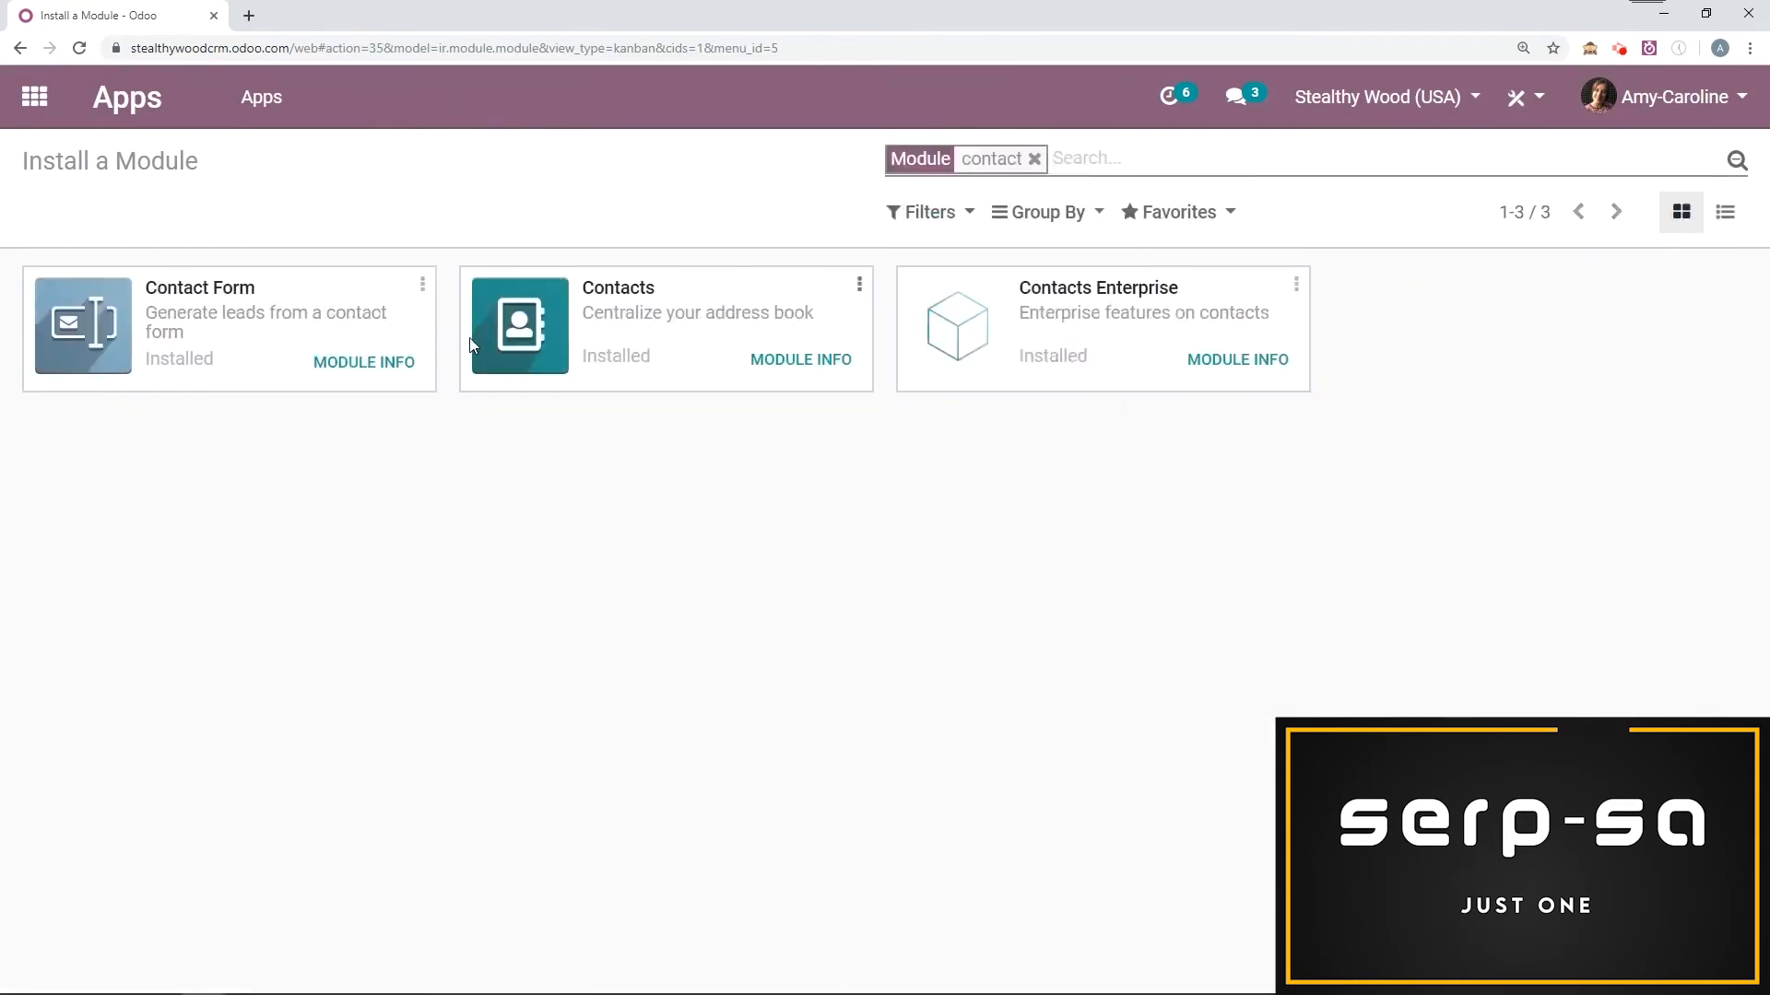
Open the company website's Contact us page and examine its contact form.
click(30, 99)
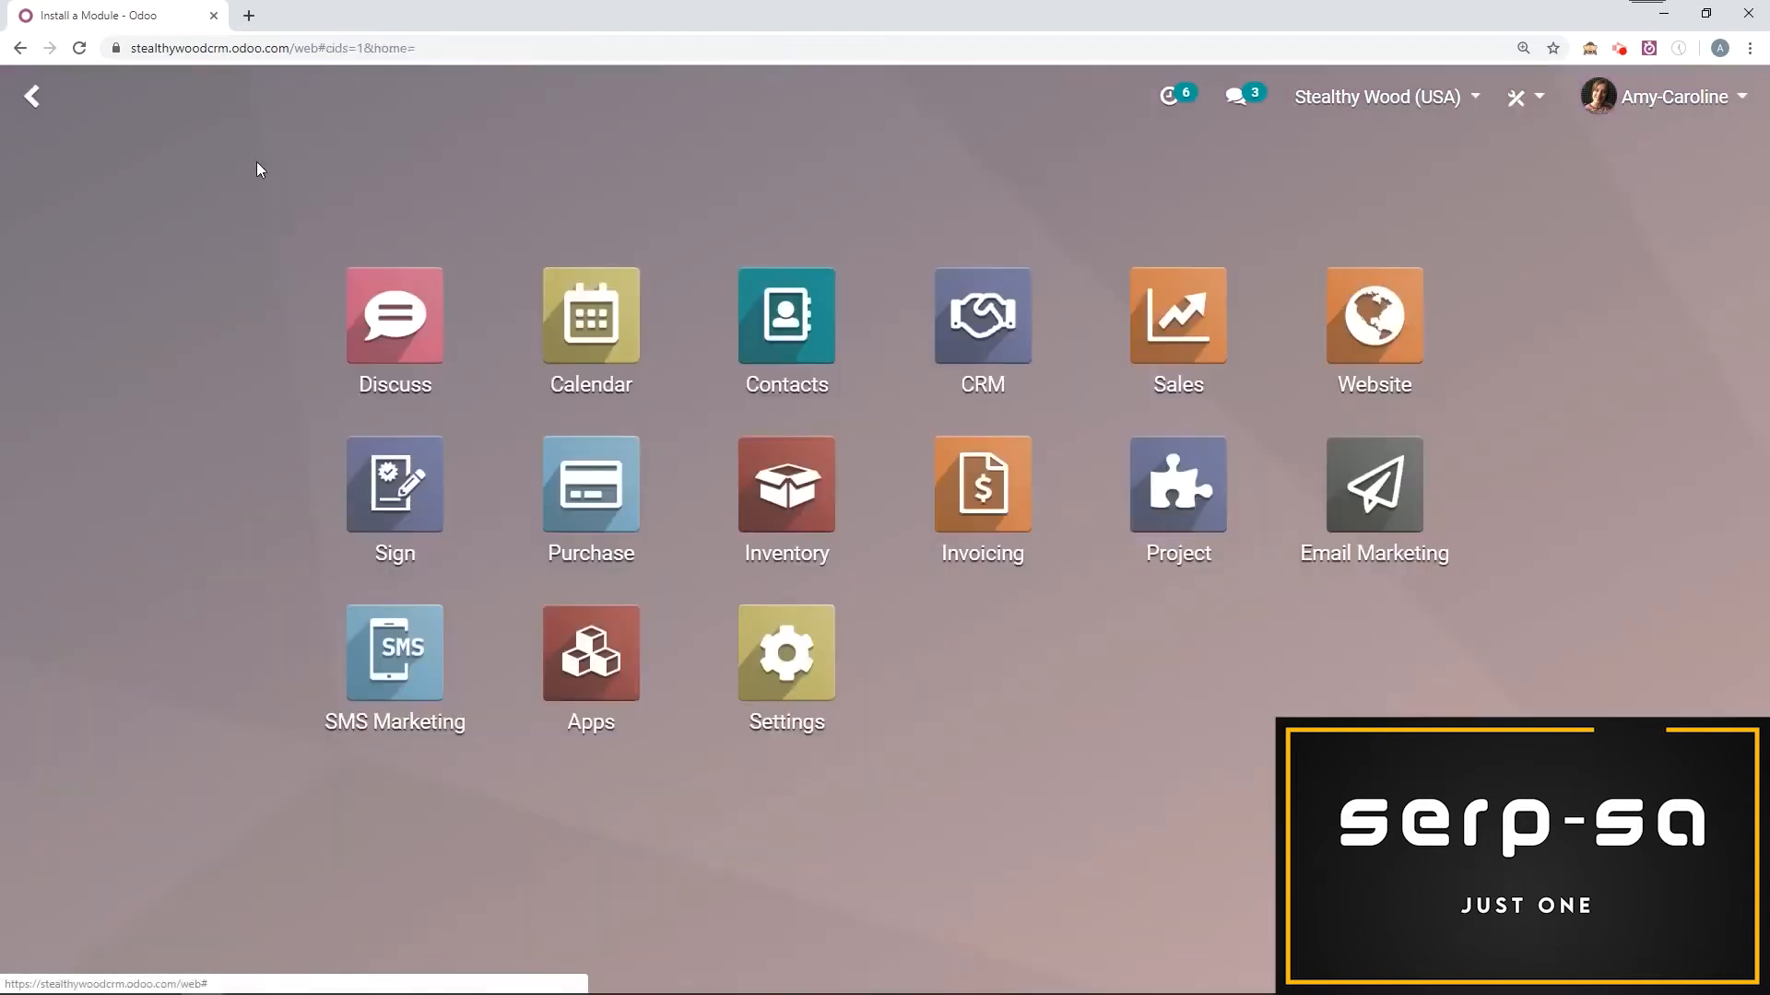
click(1378, 355)
click(65, 213)
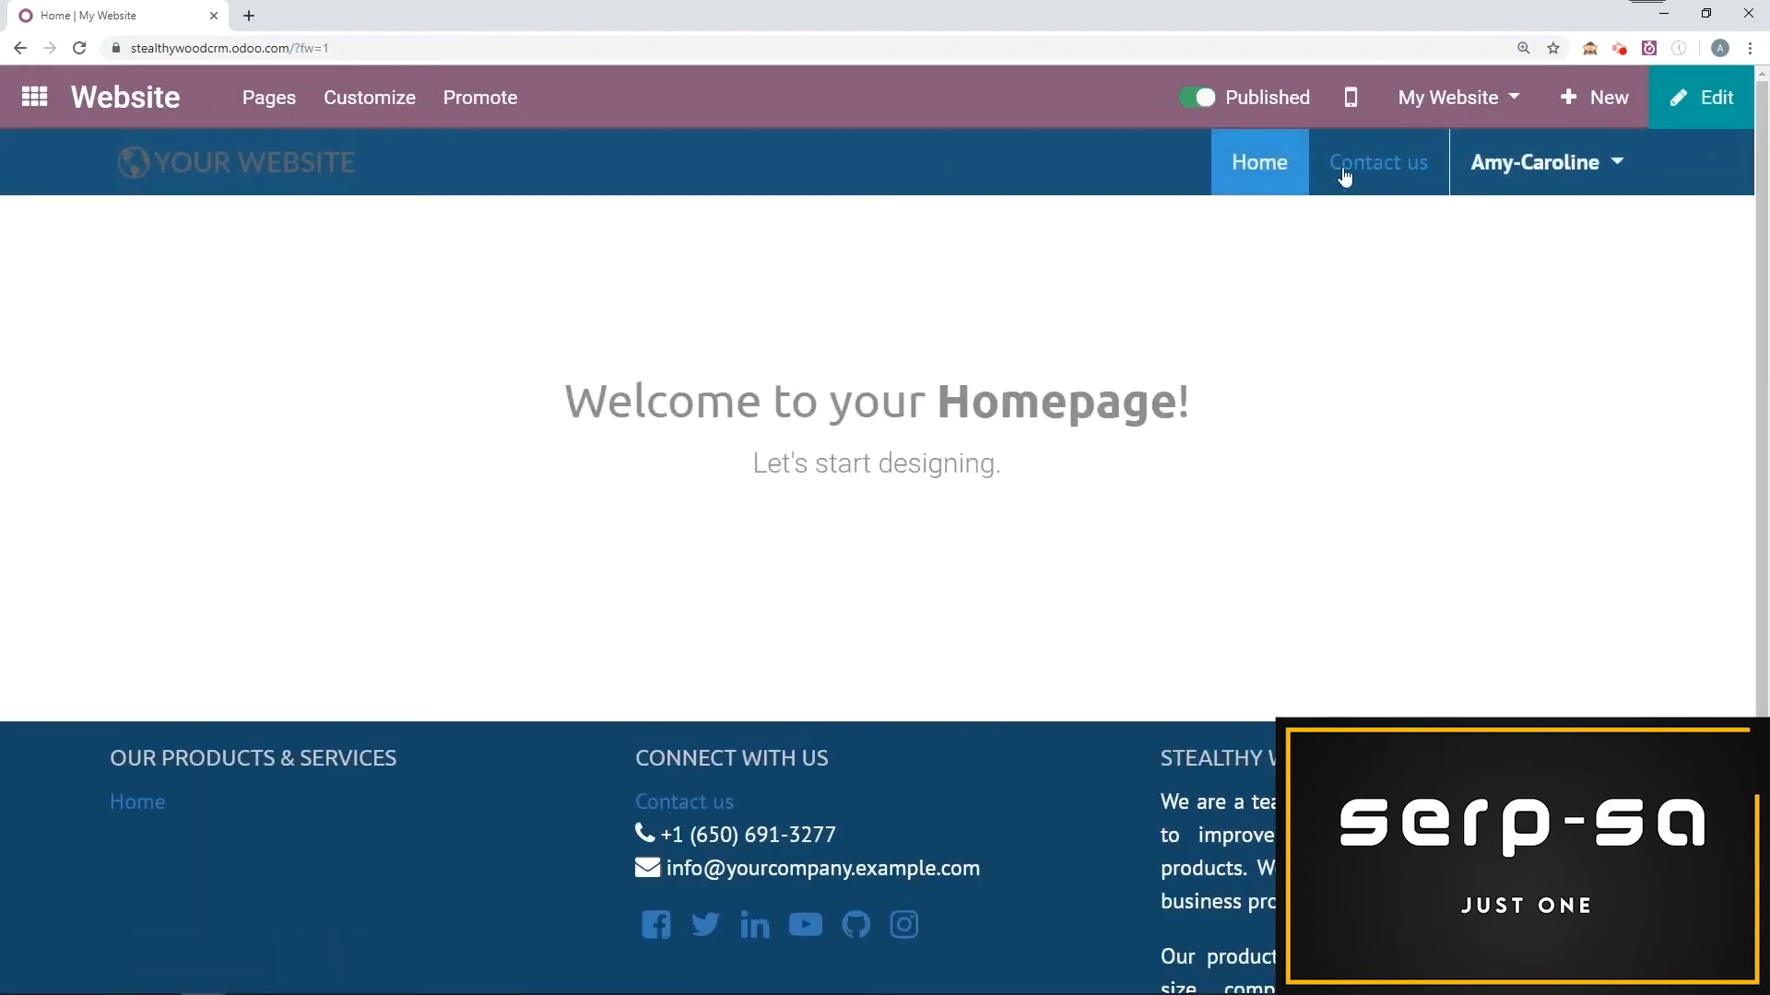
click(1368, 184)
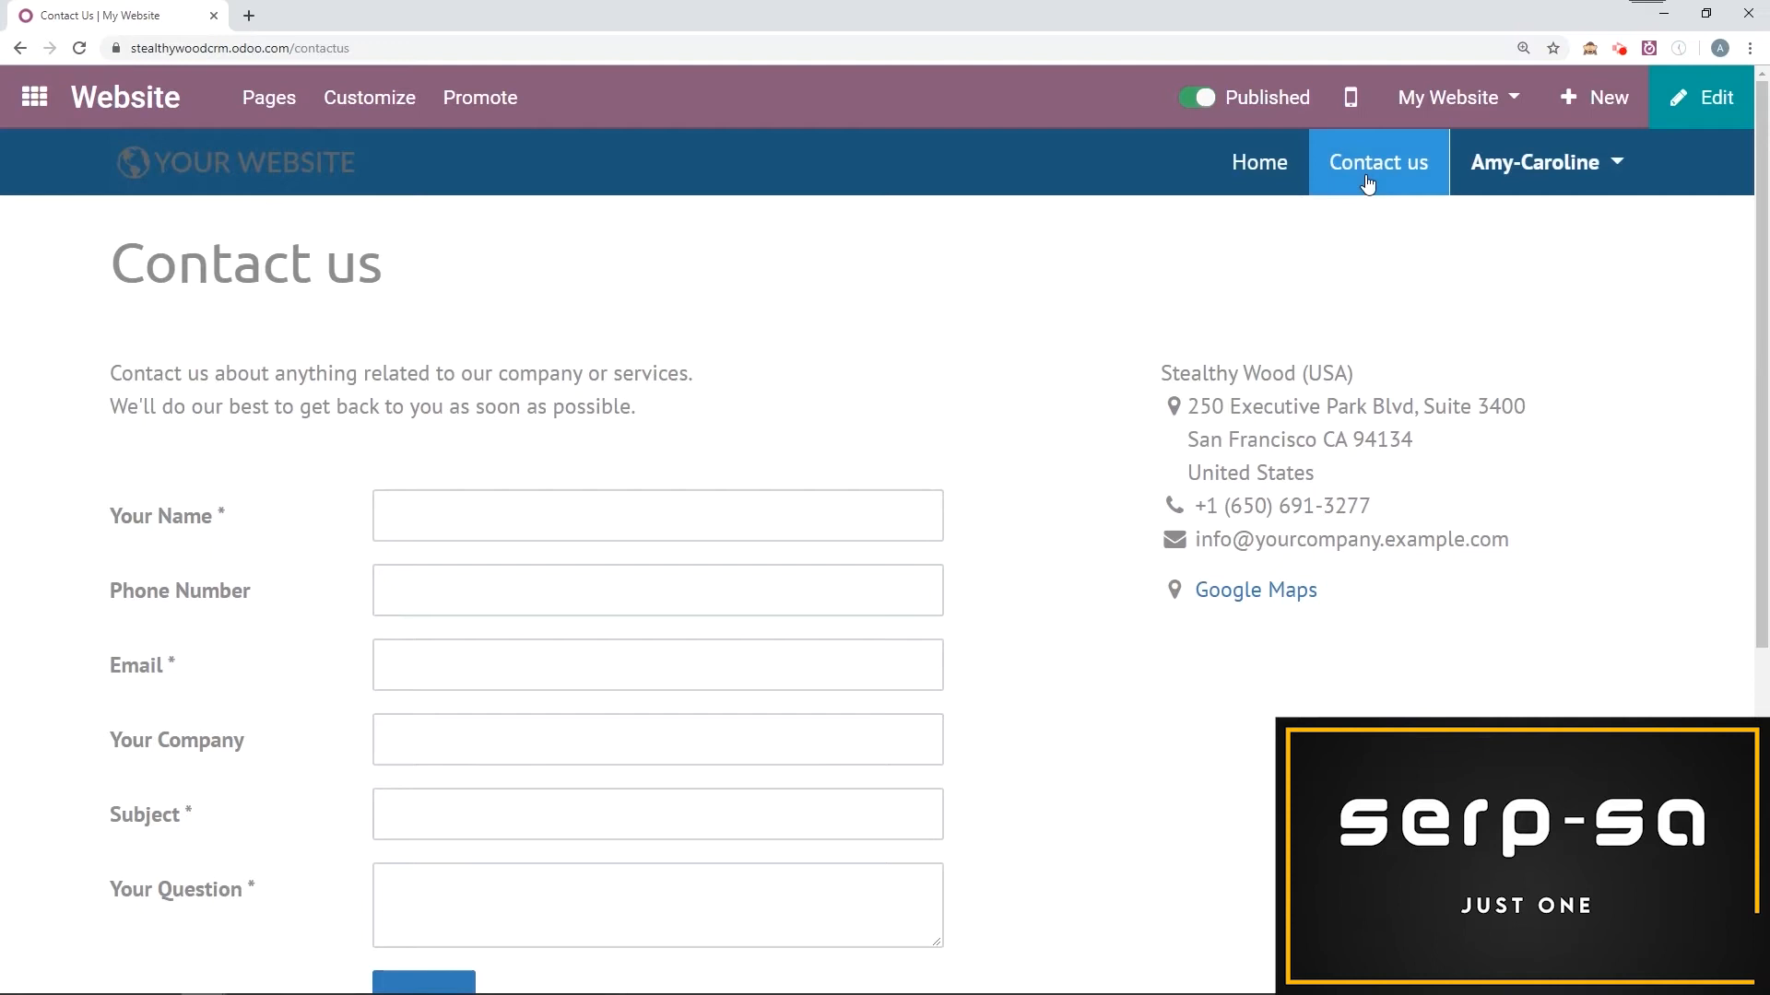
scroll(1056, 230, down, 1)
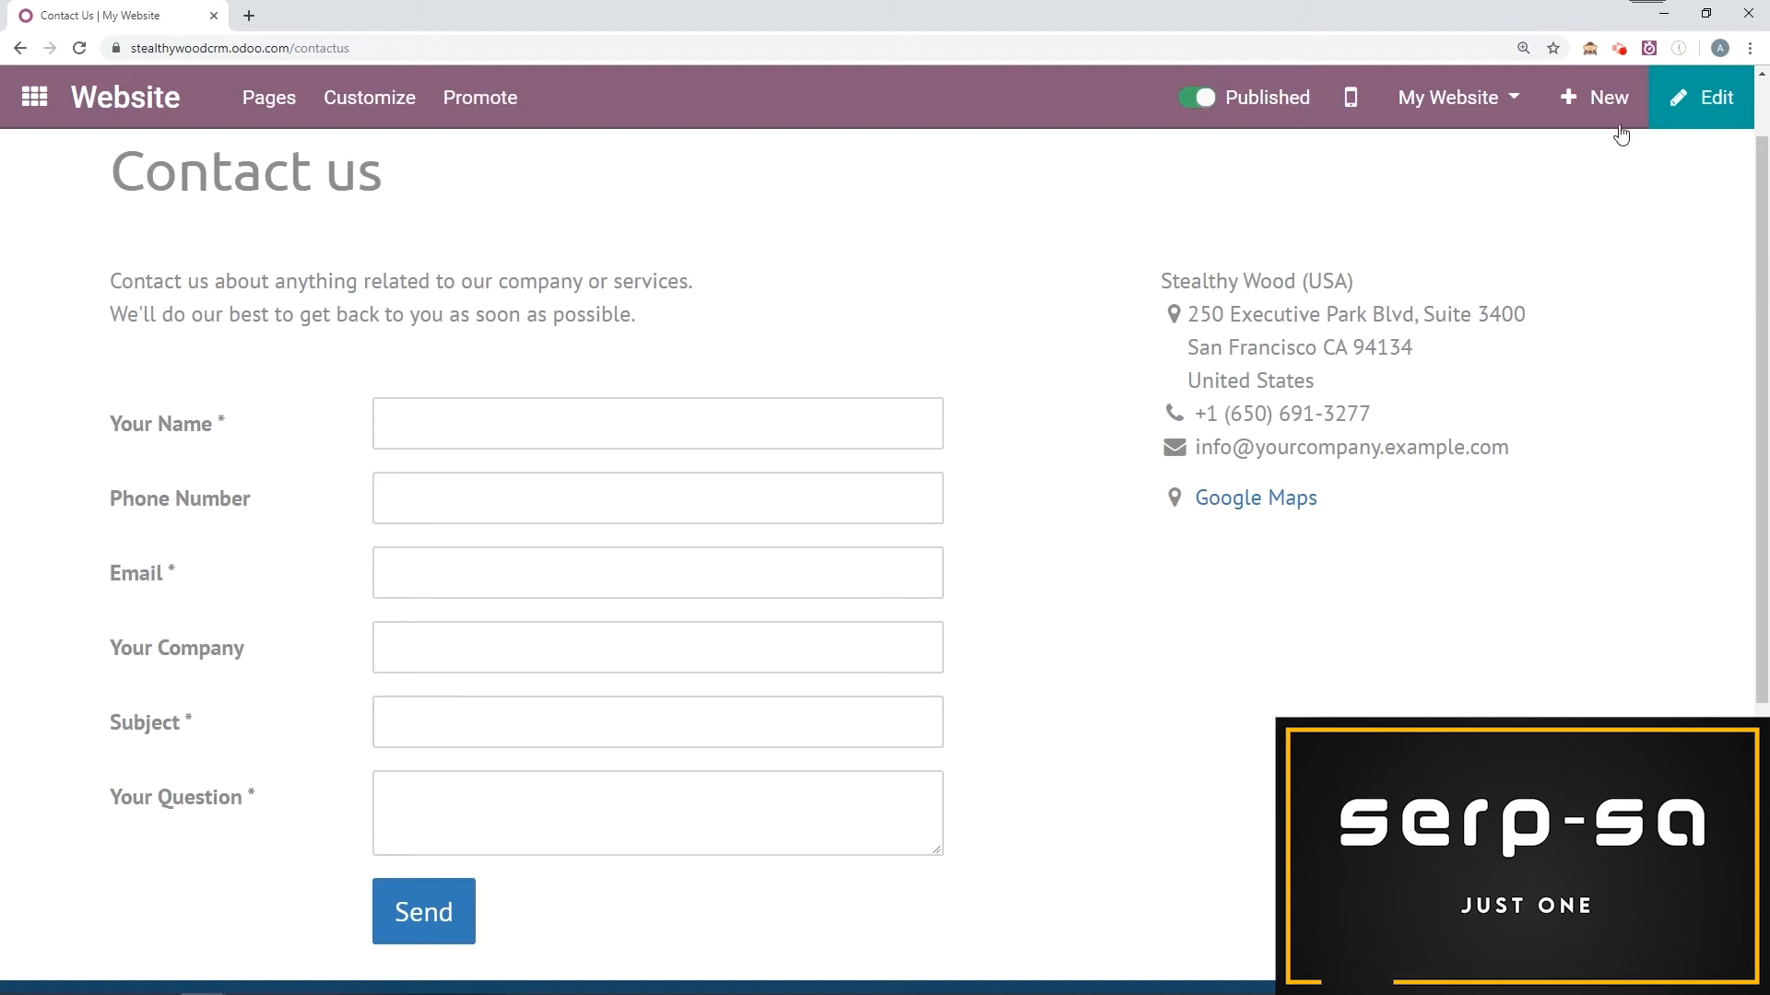
Create a new website page titled "Your info!!!!".
click(1577, 122)
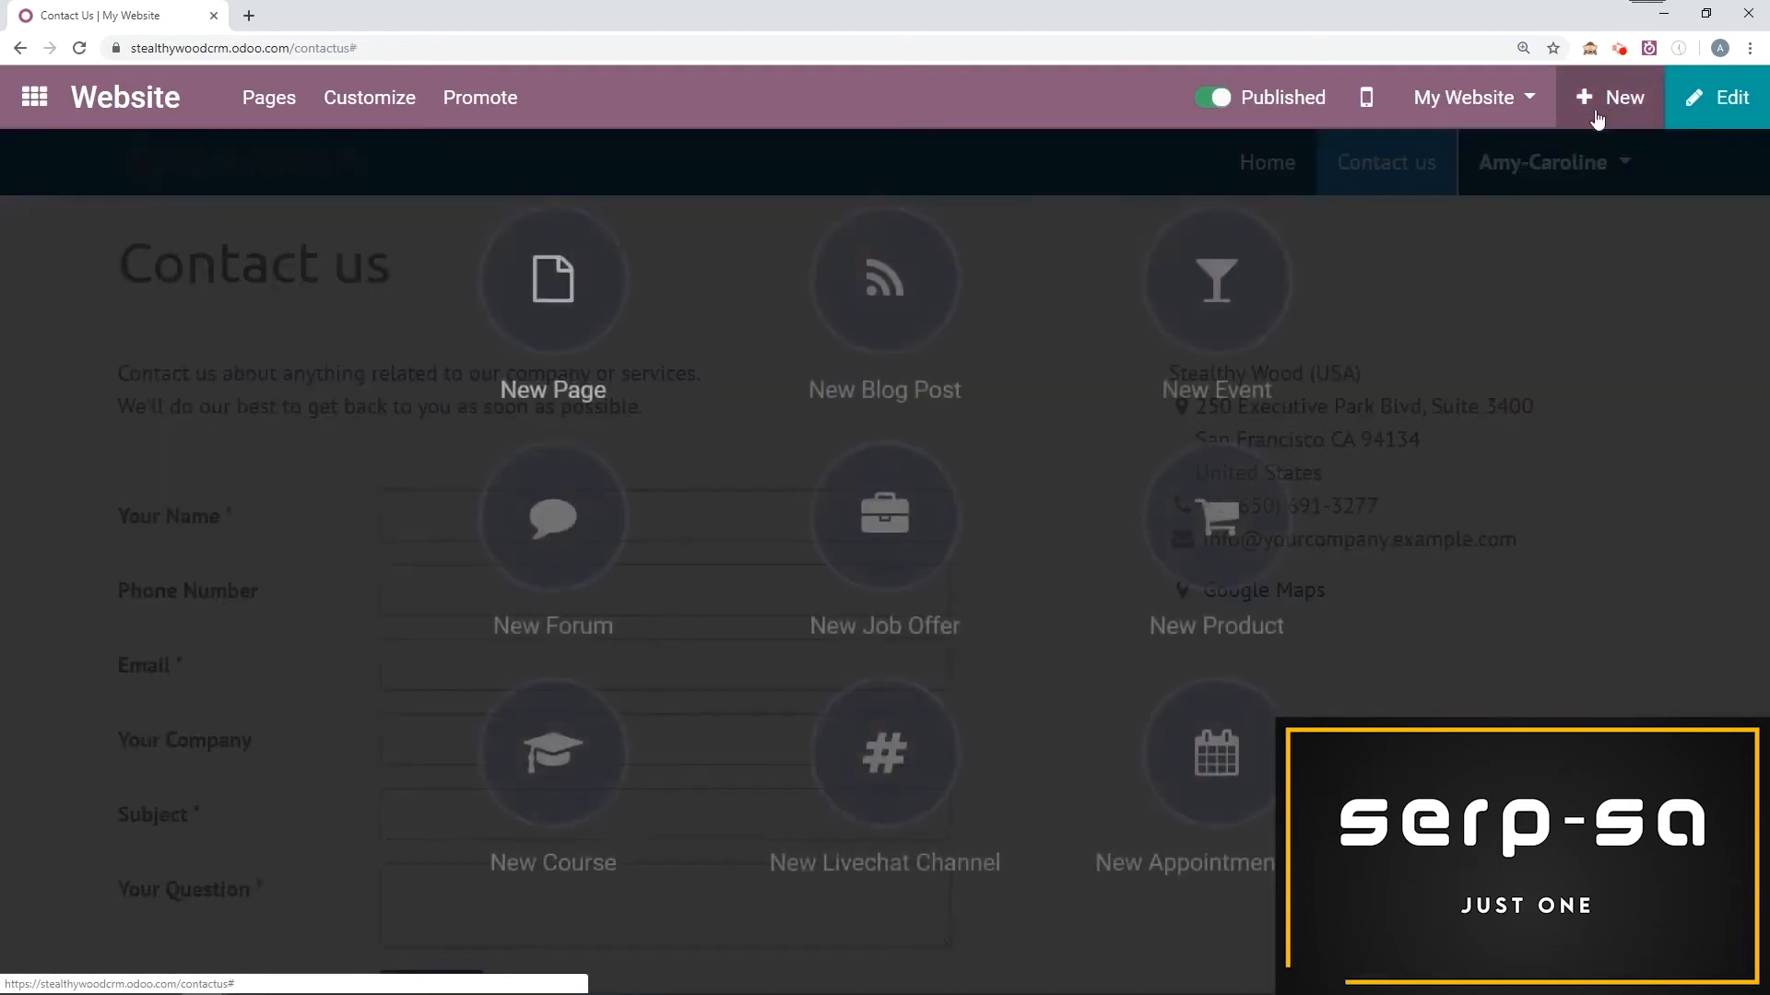
click(599, 288)
text(Your i)
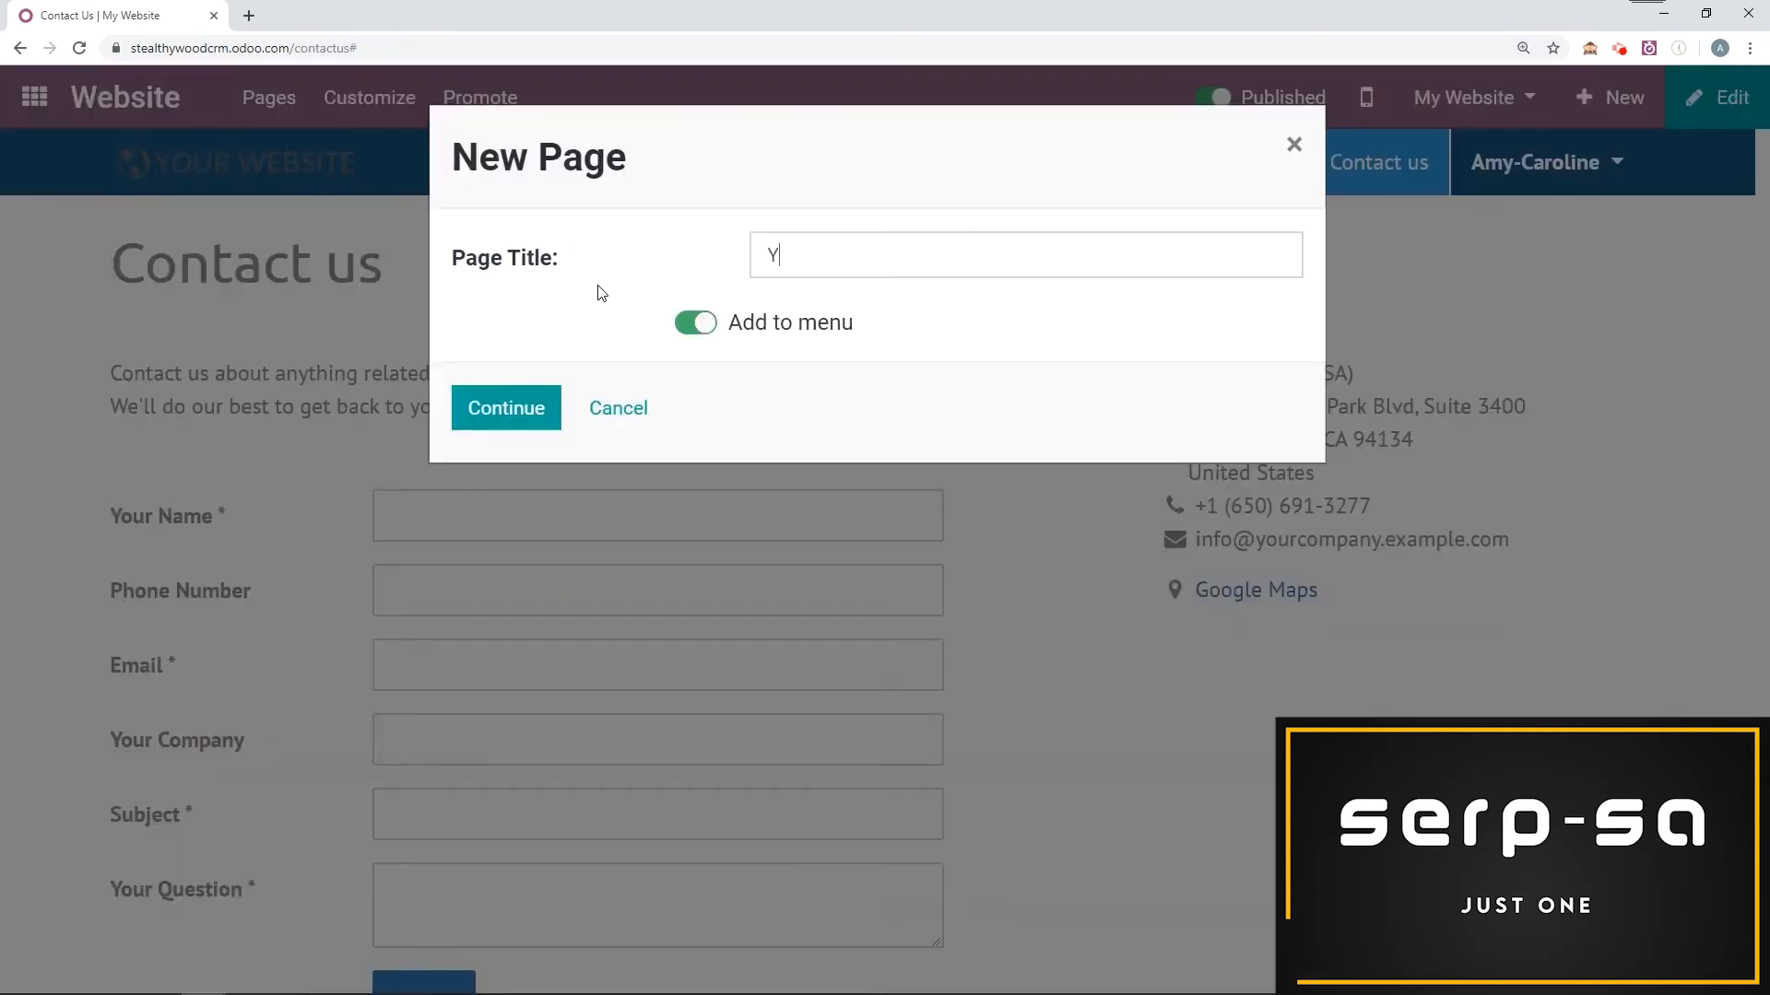
text(nfo!!!!)
click(495, 410)
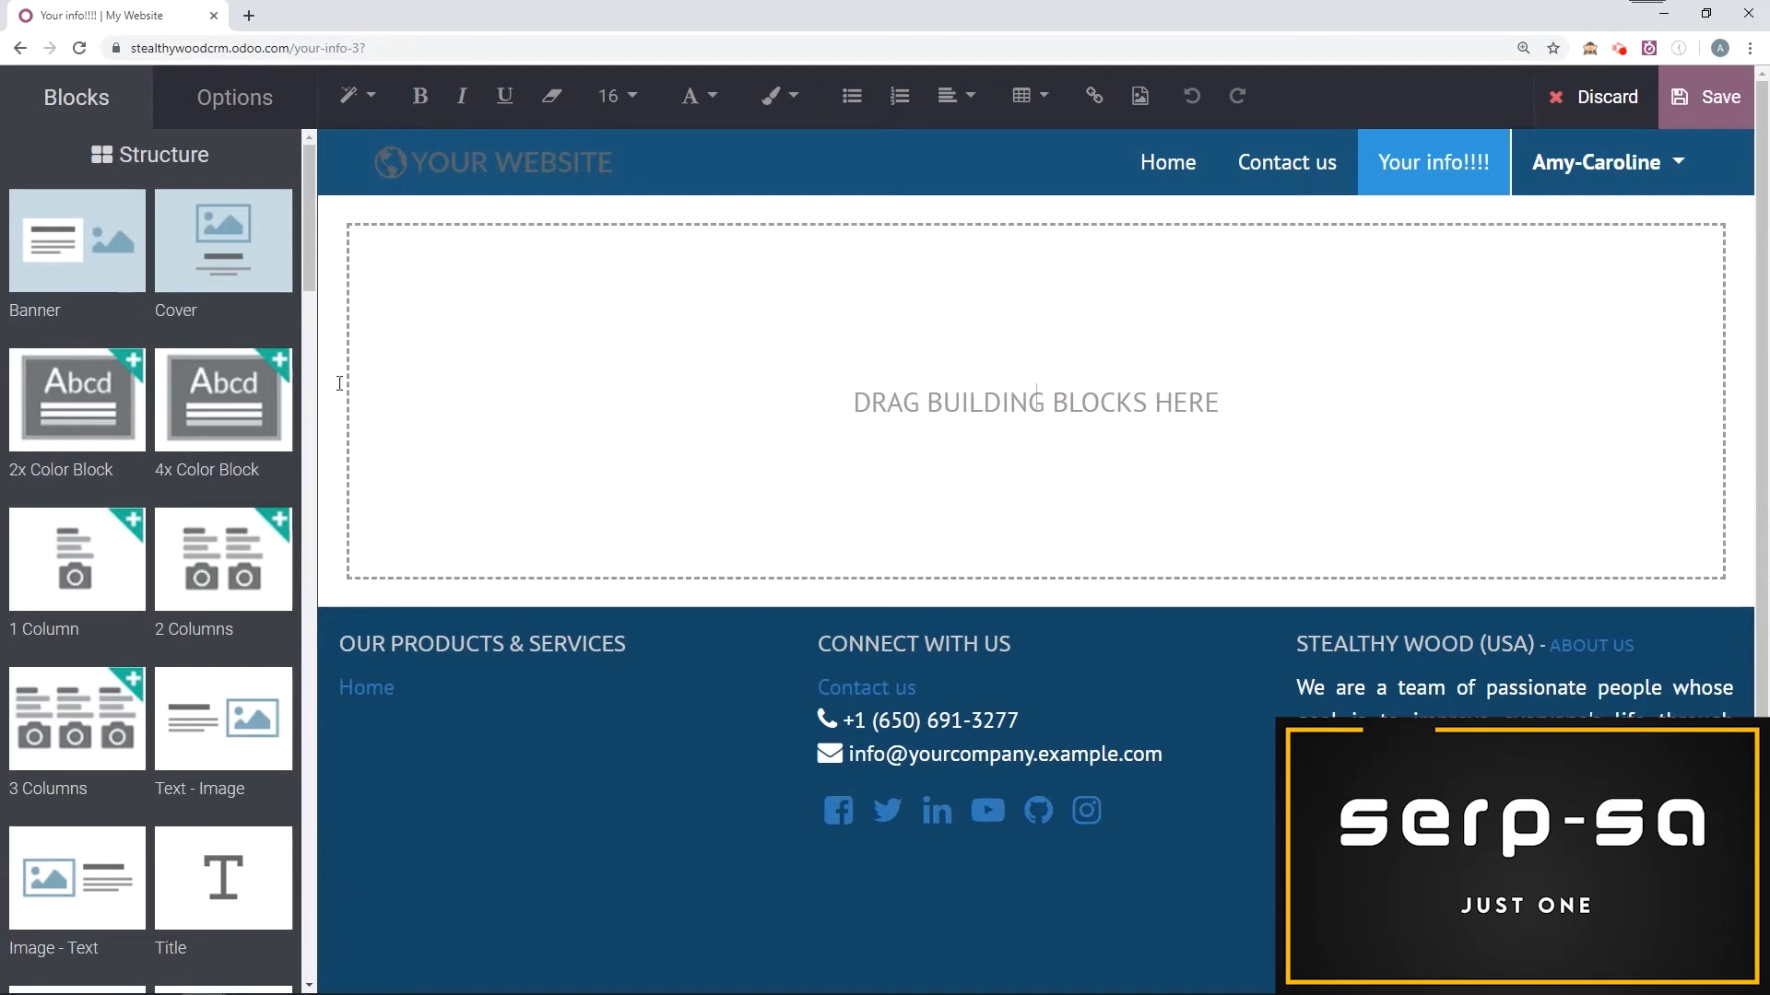
Add a Form Builder block to the empty page.
scroll(154, 364, down, 6)
scroll(154, 364, down, 3)
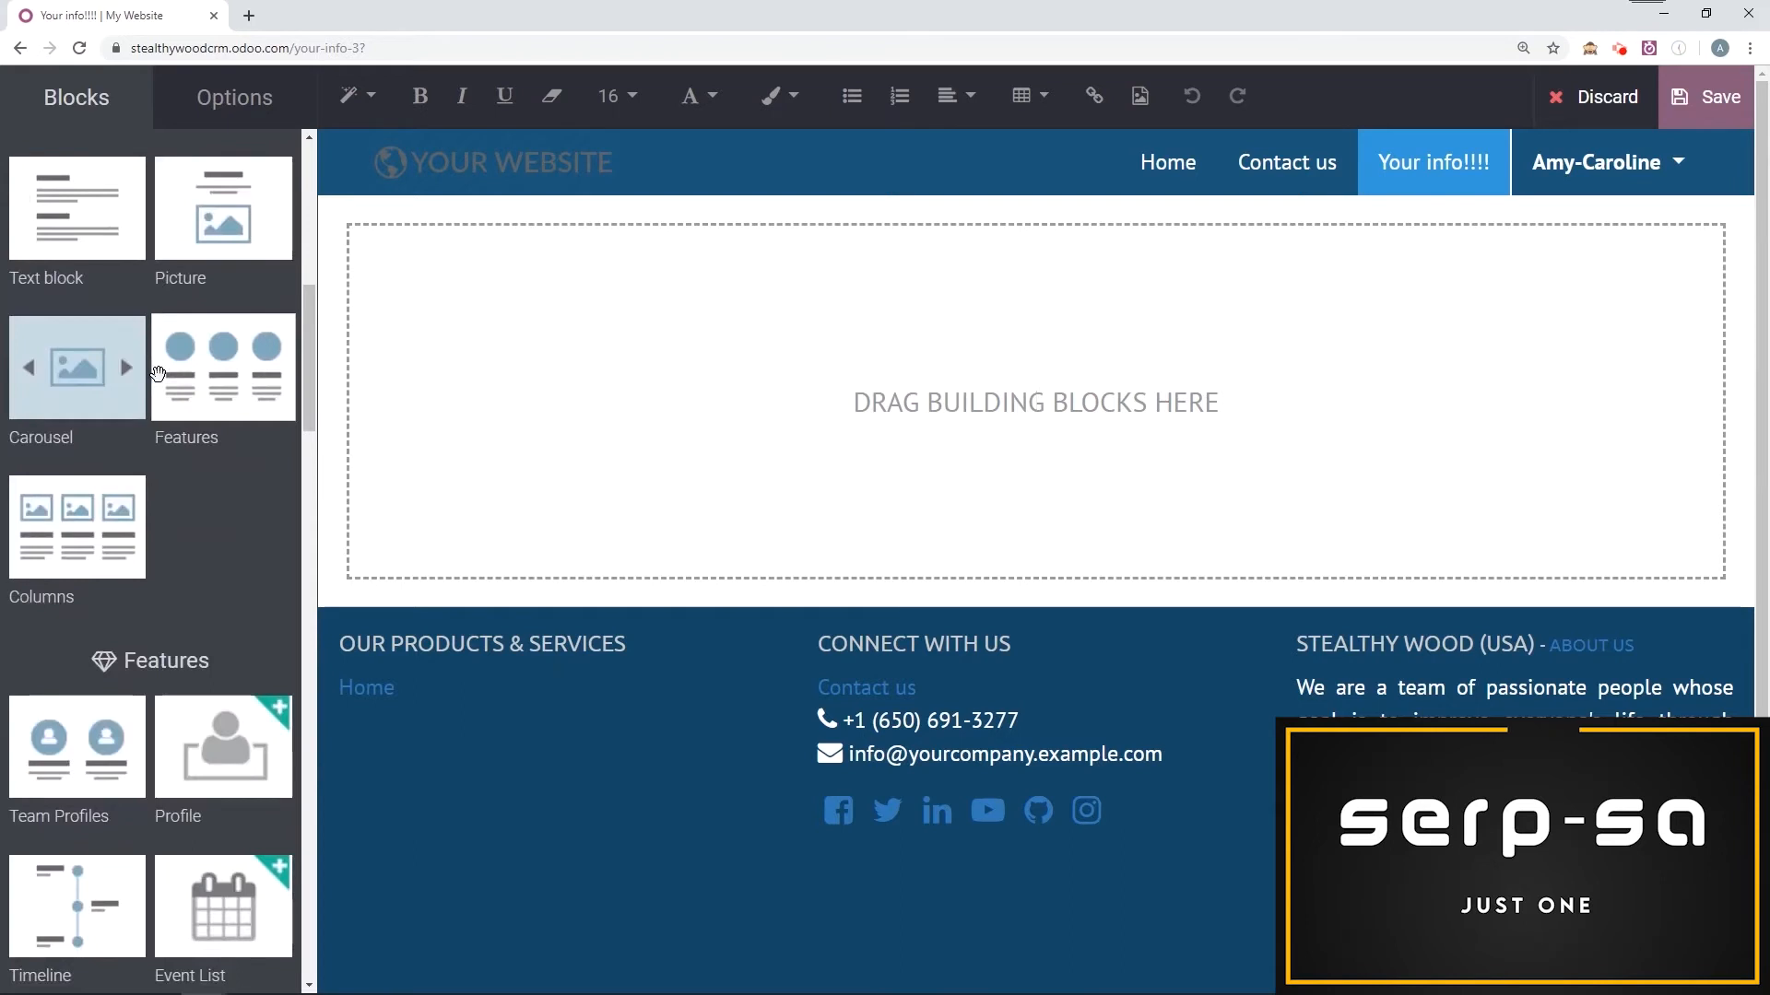
scroll(157, 373, down, 12)
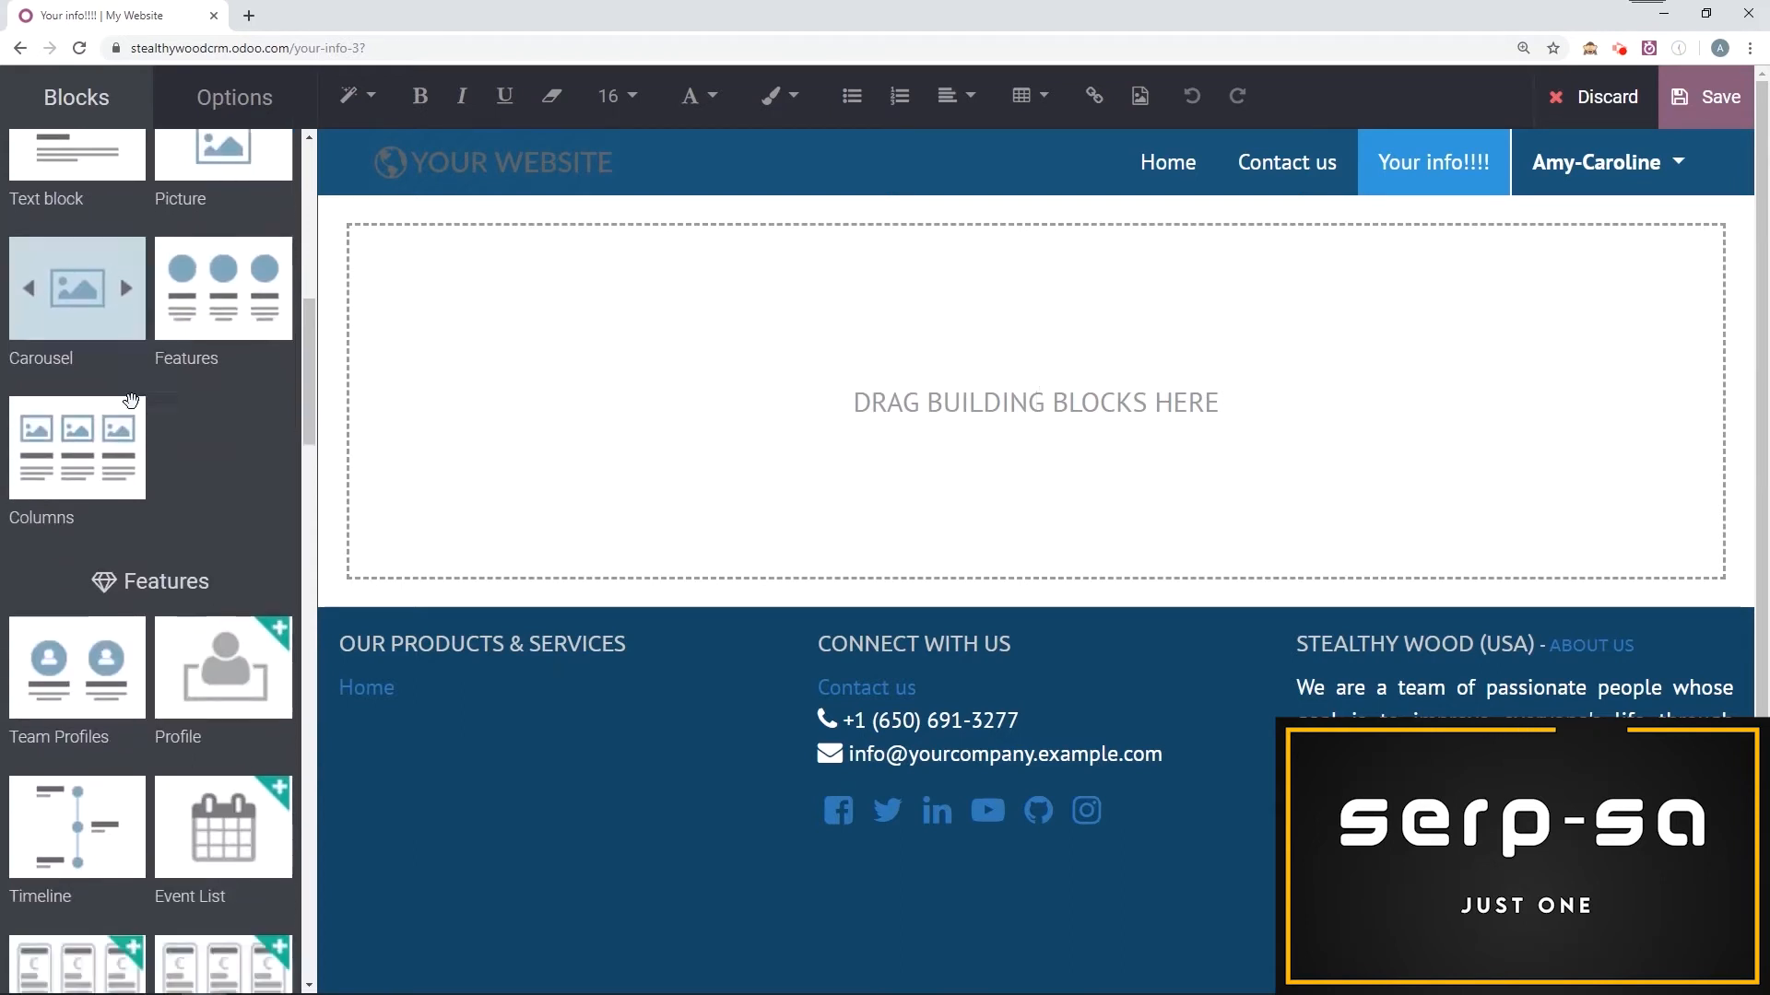
scroll(128, 446, down, 3)
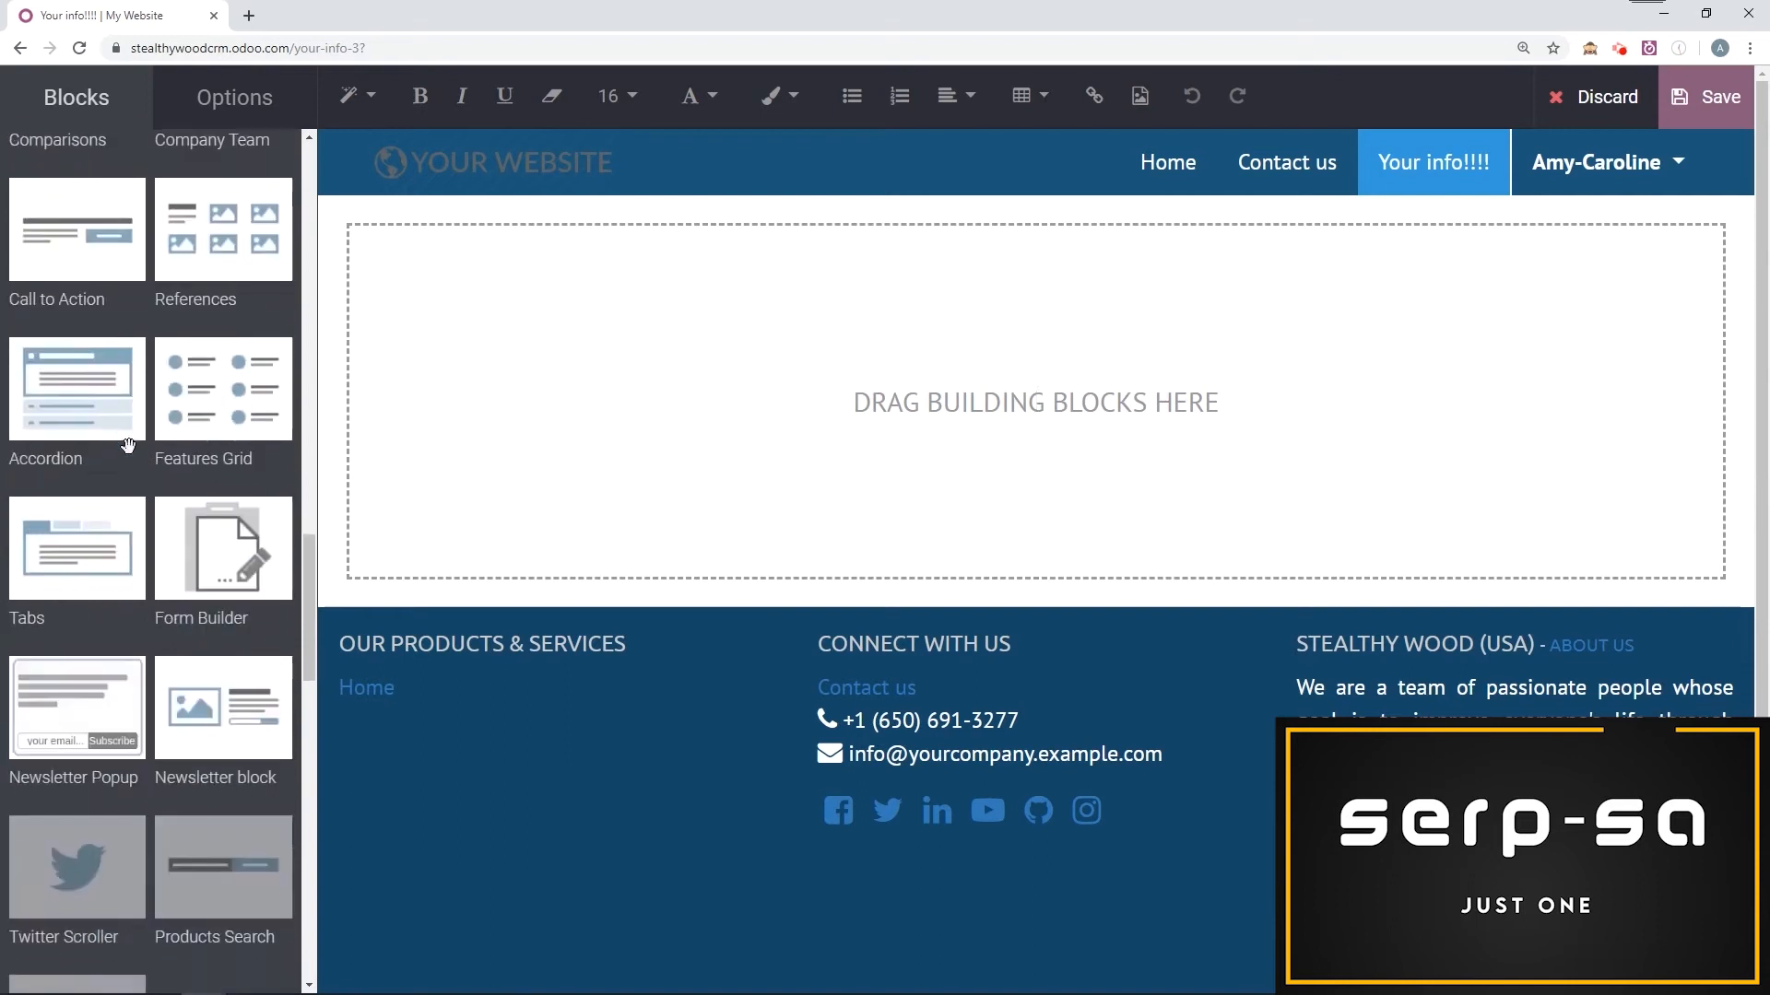
drag(246, 553, 634, 318)
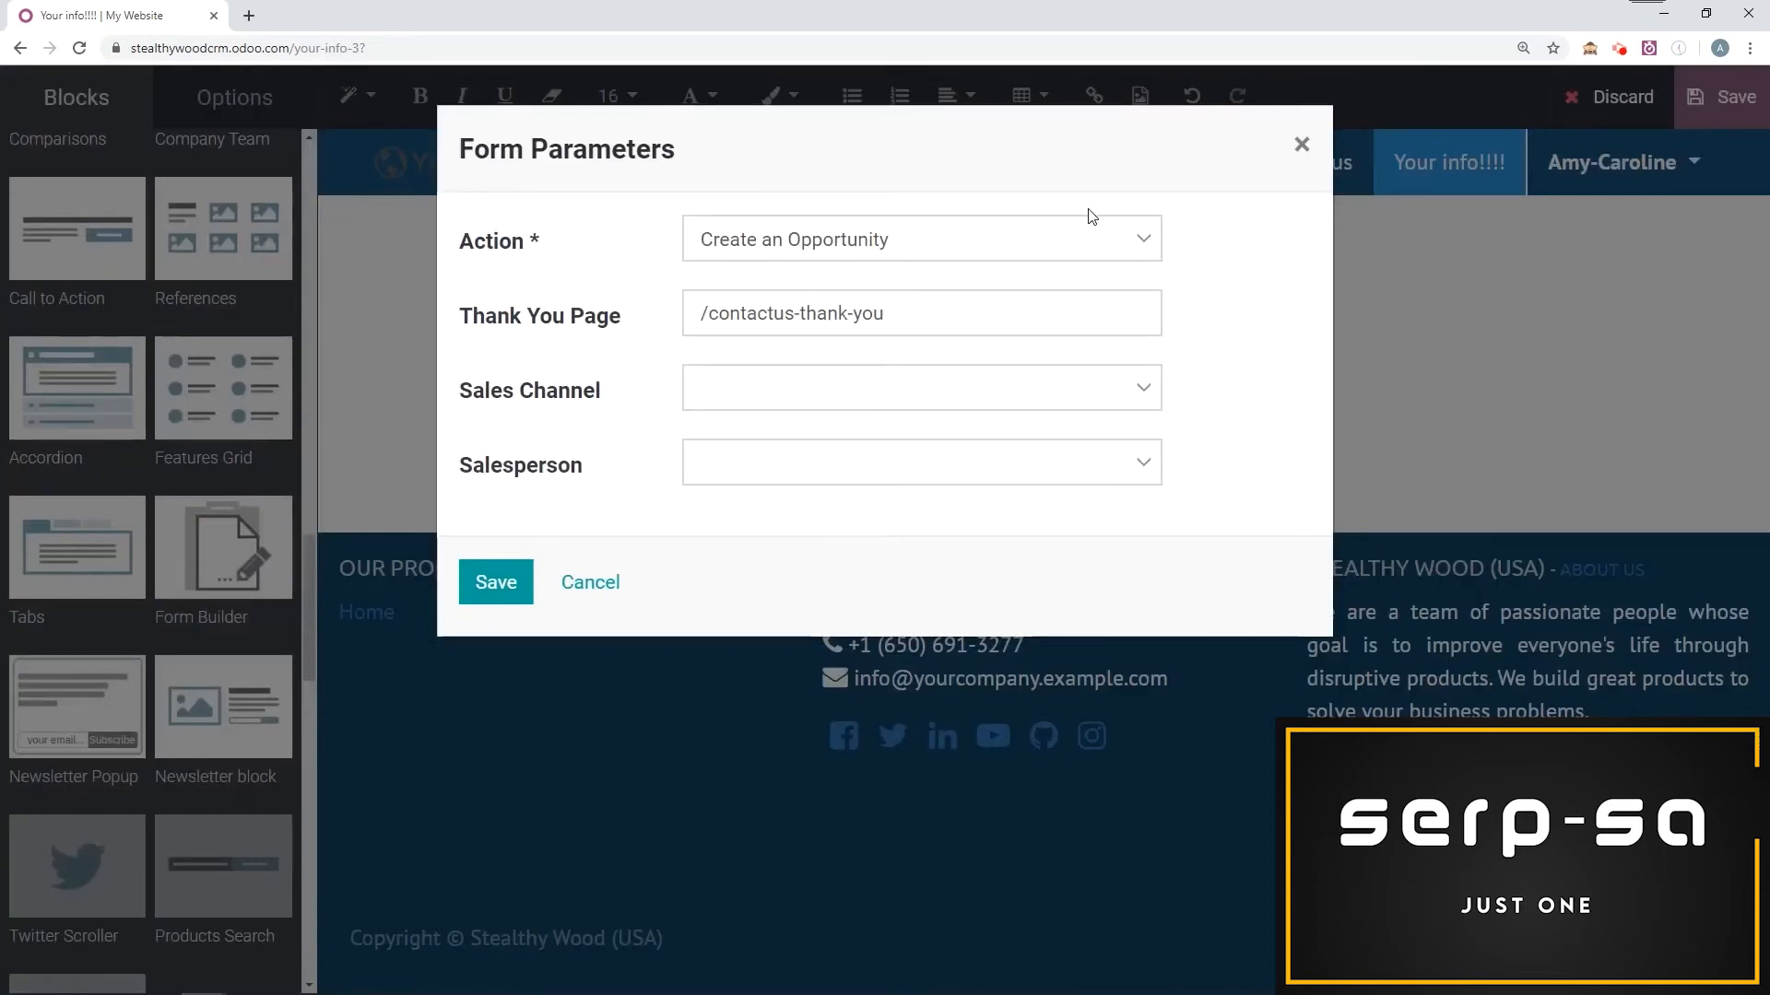
Set the form's action to Create an Opportunity, leave the sales channel and salesperson empty, and save the form parameters.
click(1080, 240)
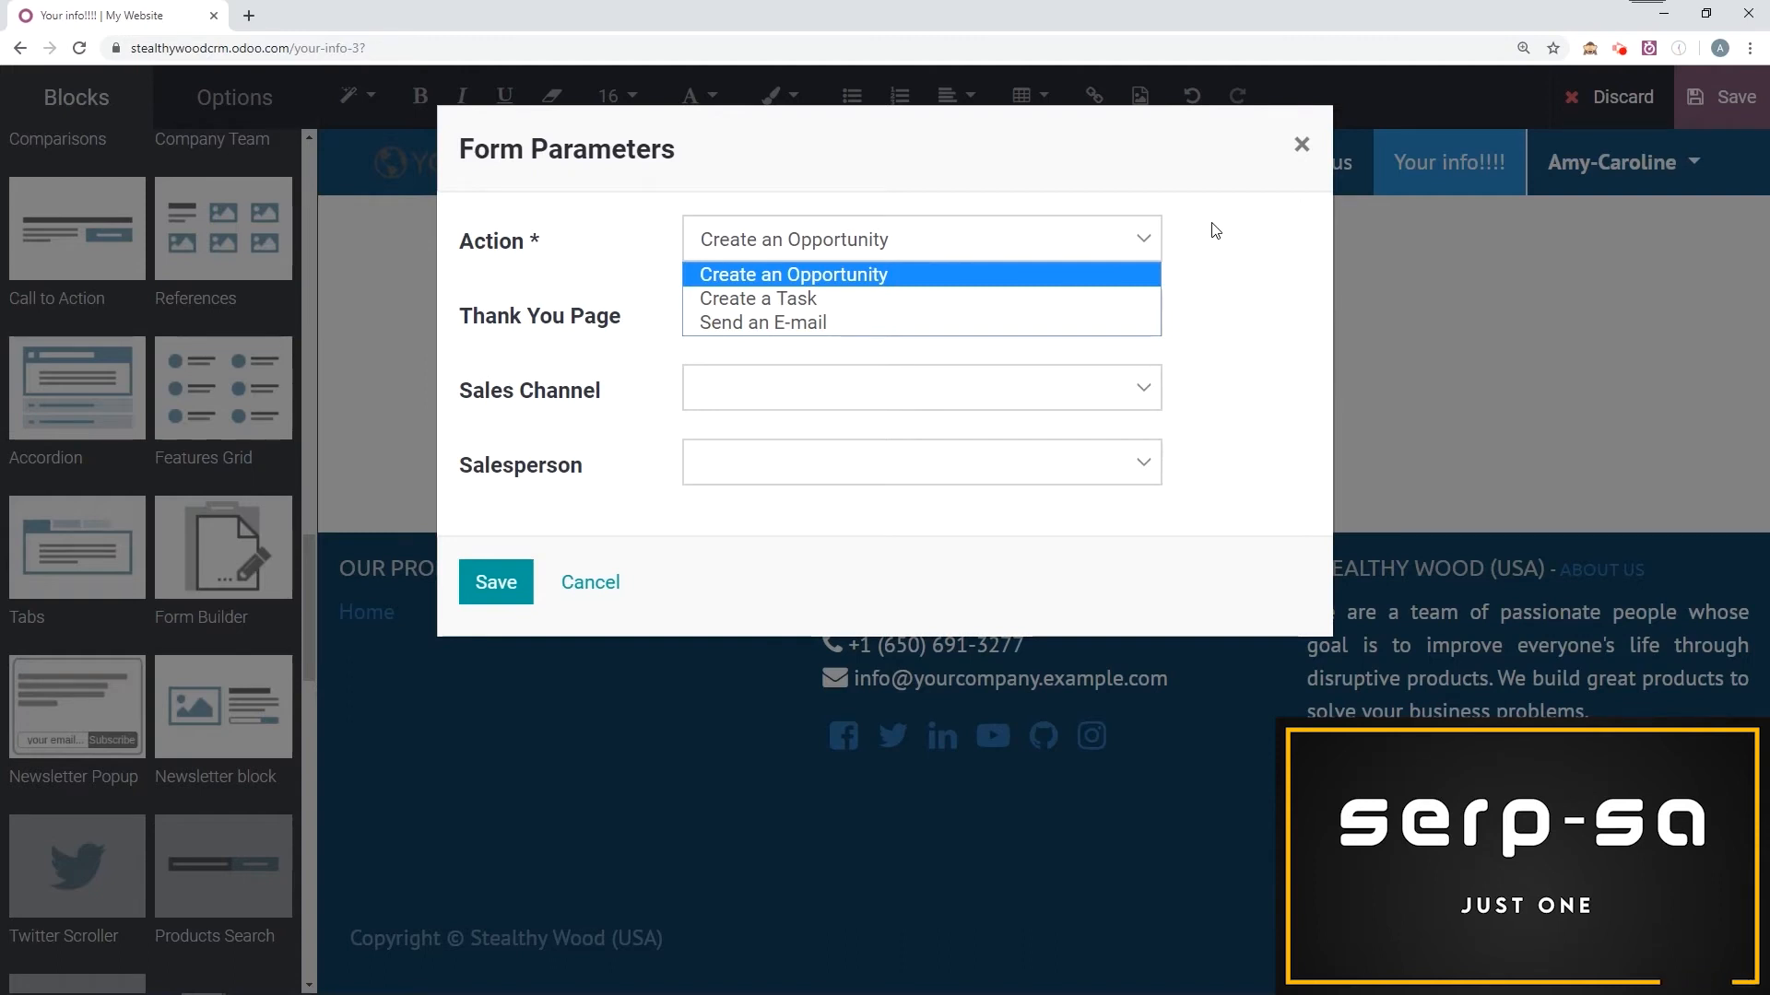
click(1119, 275)
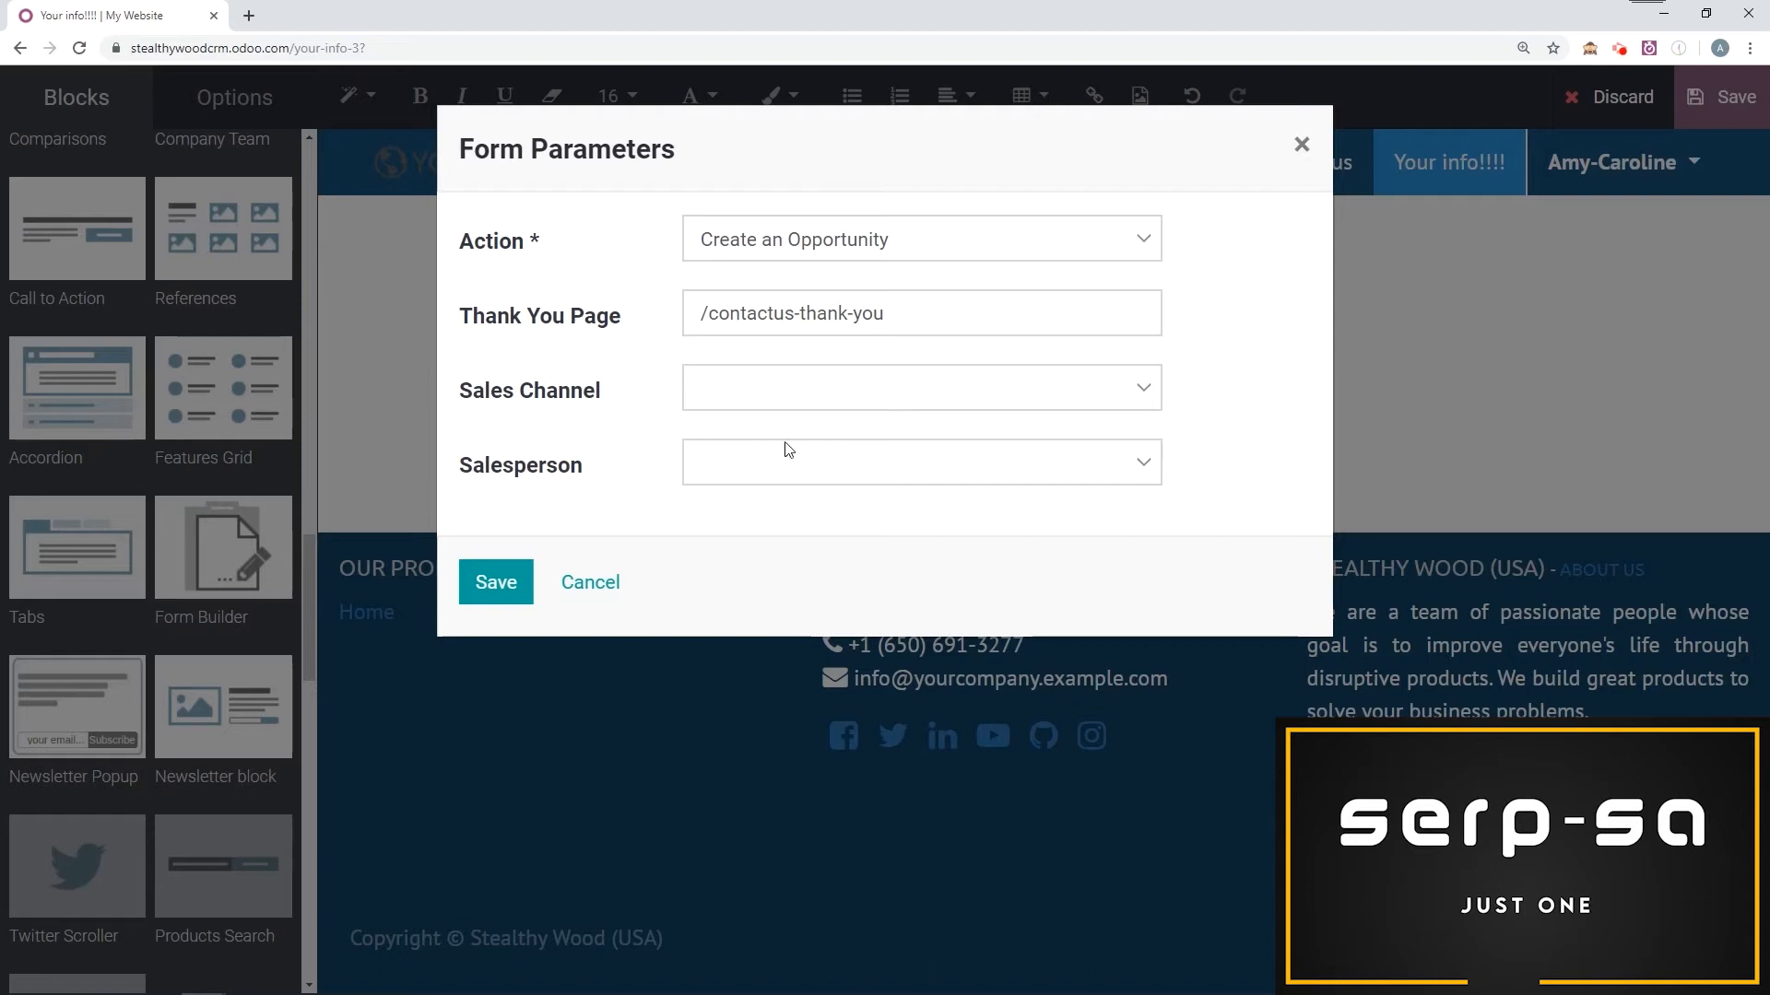
click(853, 400)
click(600, 365)
click(766, 466)
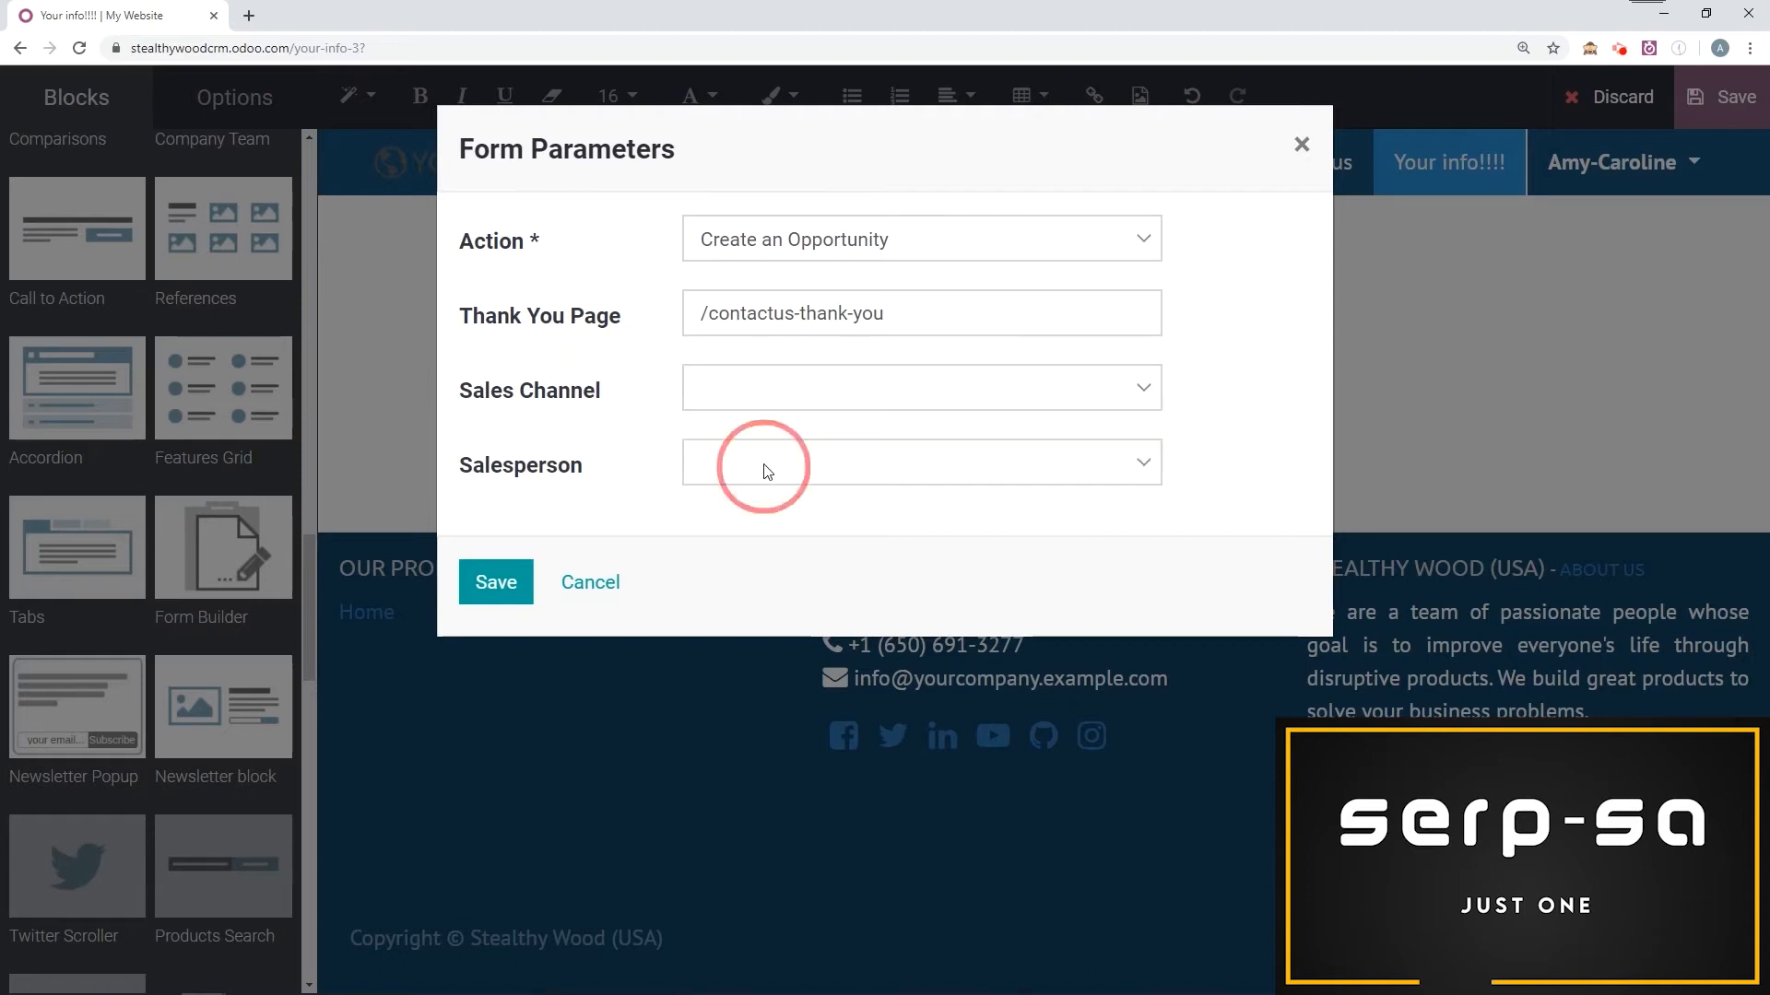
click(618, 401)
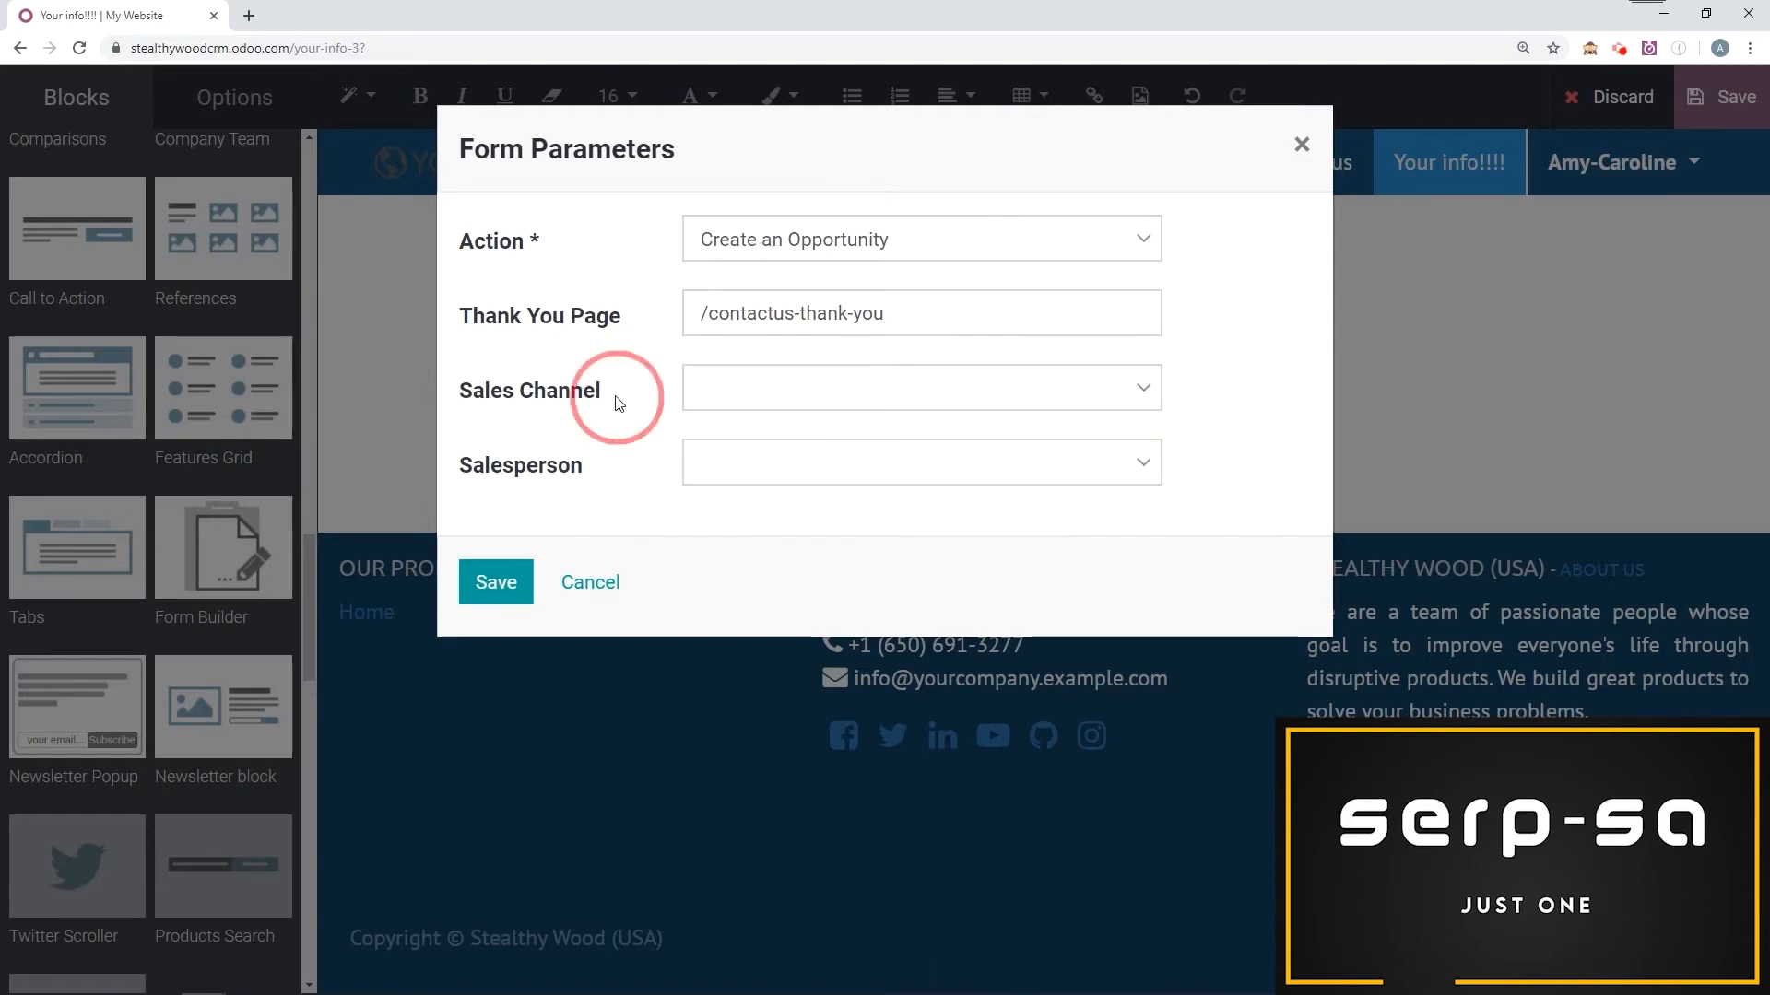
click(496, 582)
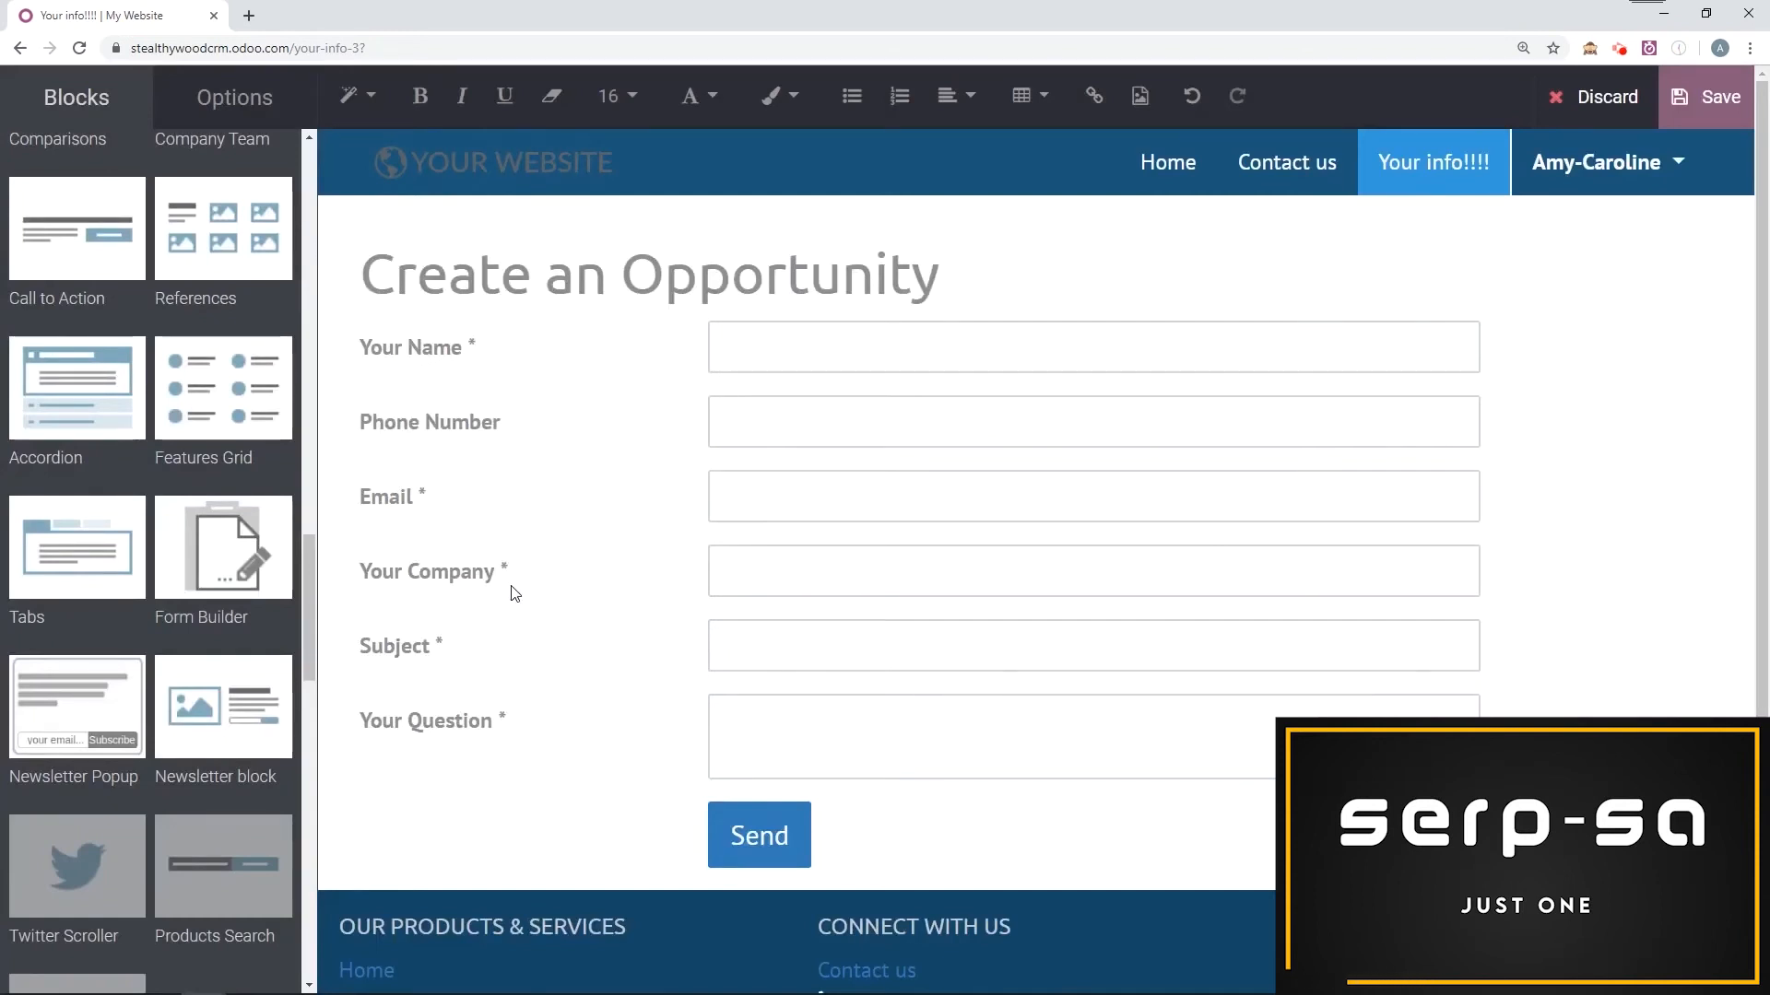
Change the form's name label to "Your Full Name" and make the Phone Number field required.
click(410, 349)
text(Full)
click(396, 426)
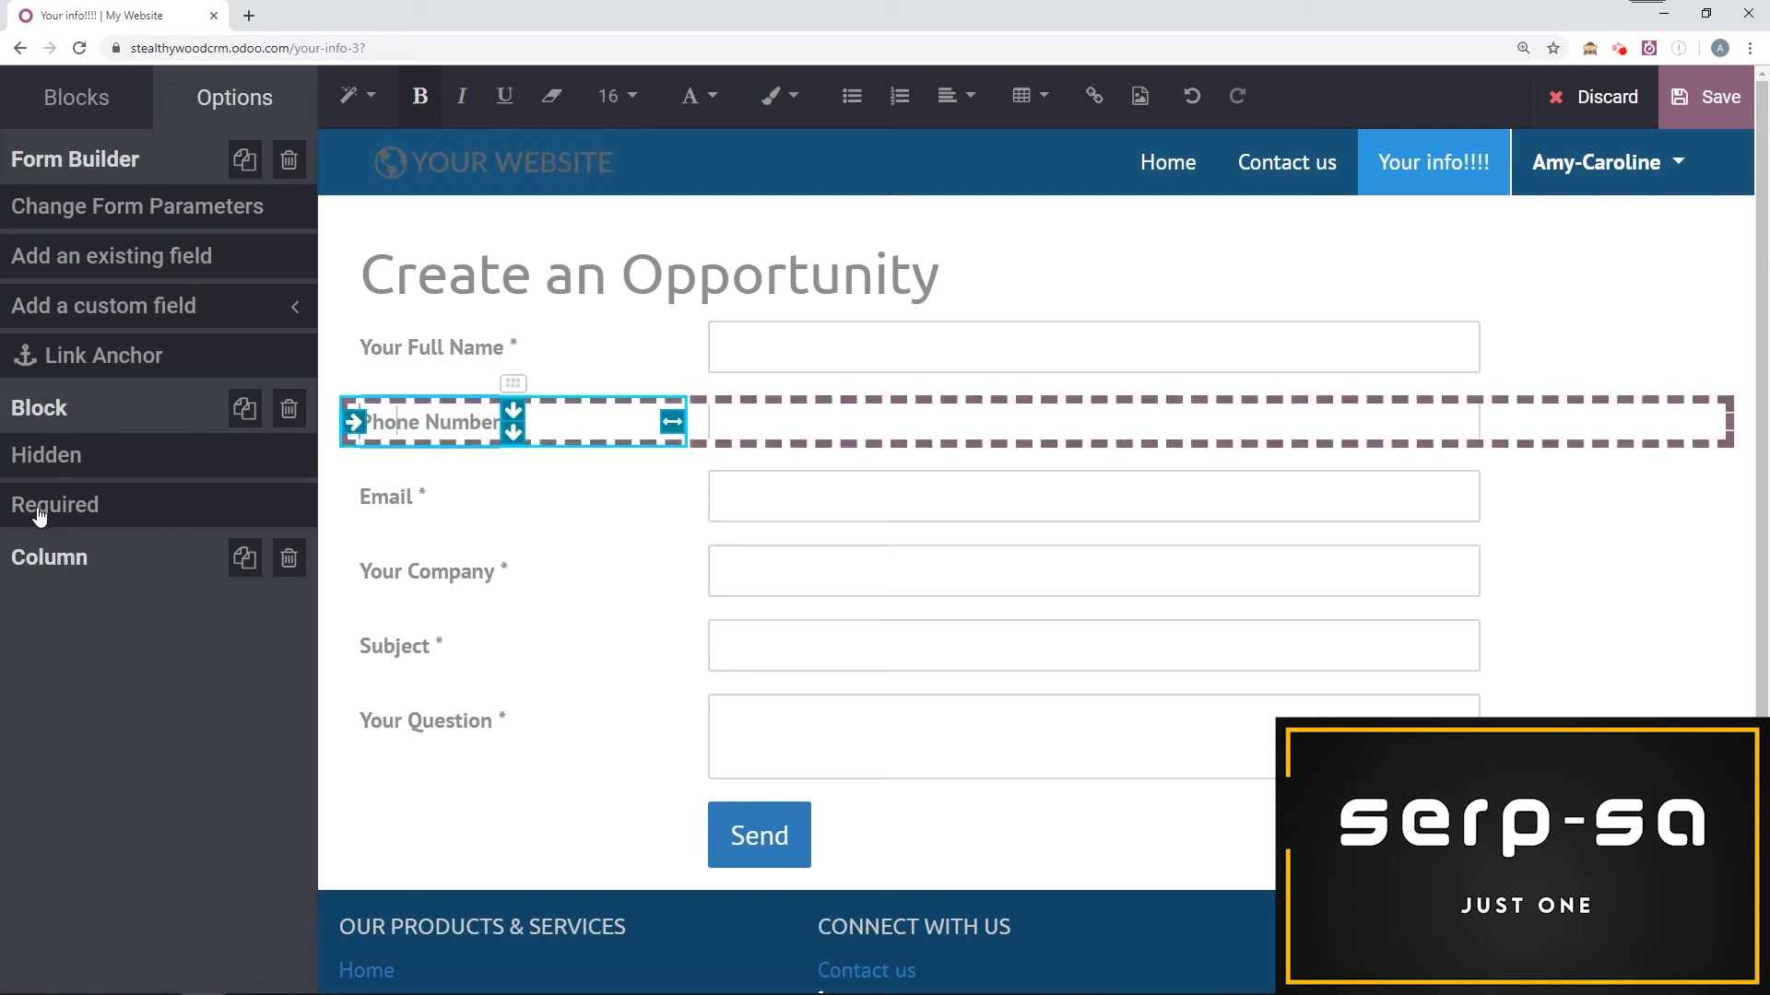
click(90, 512)
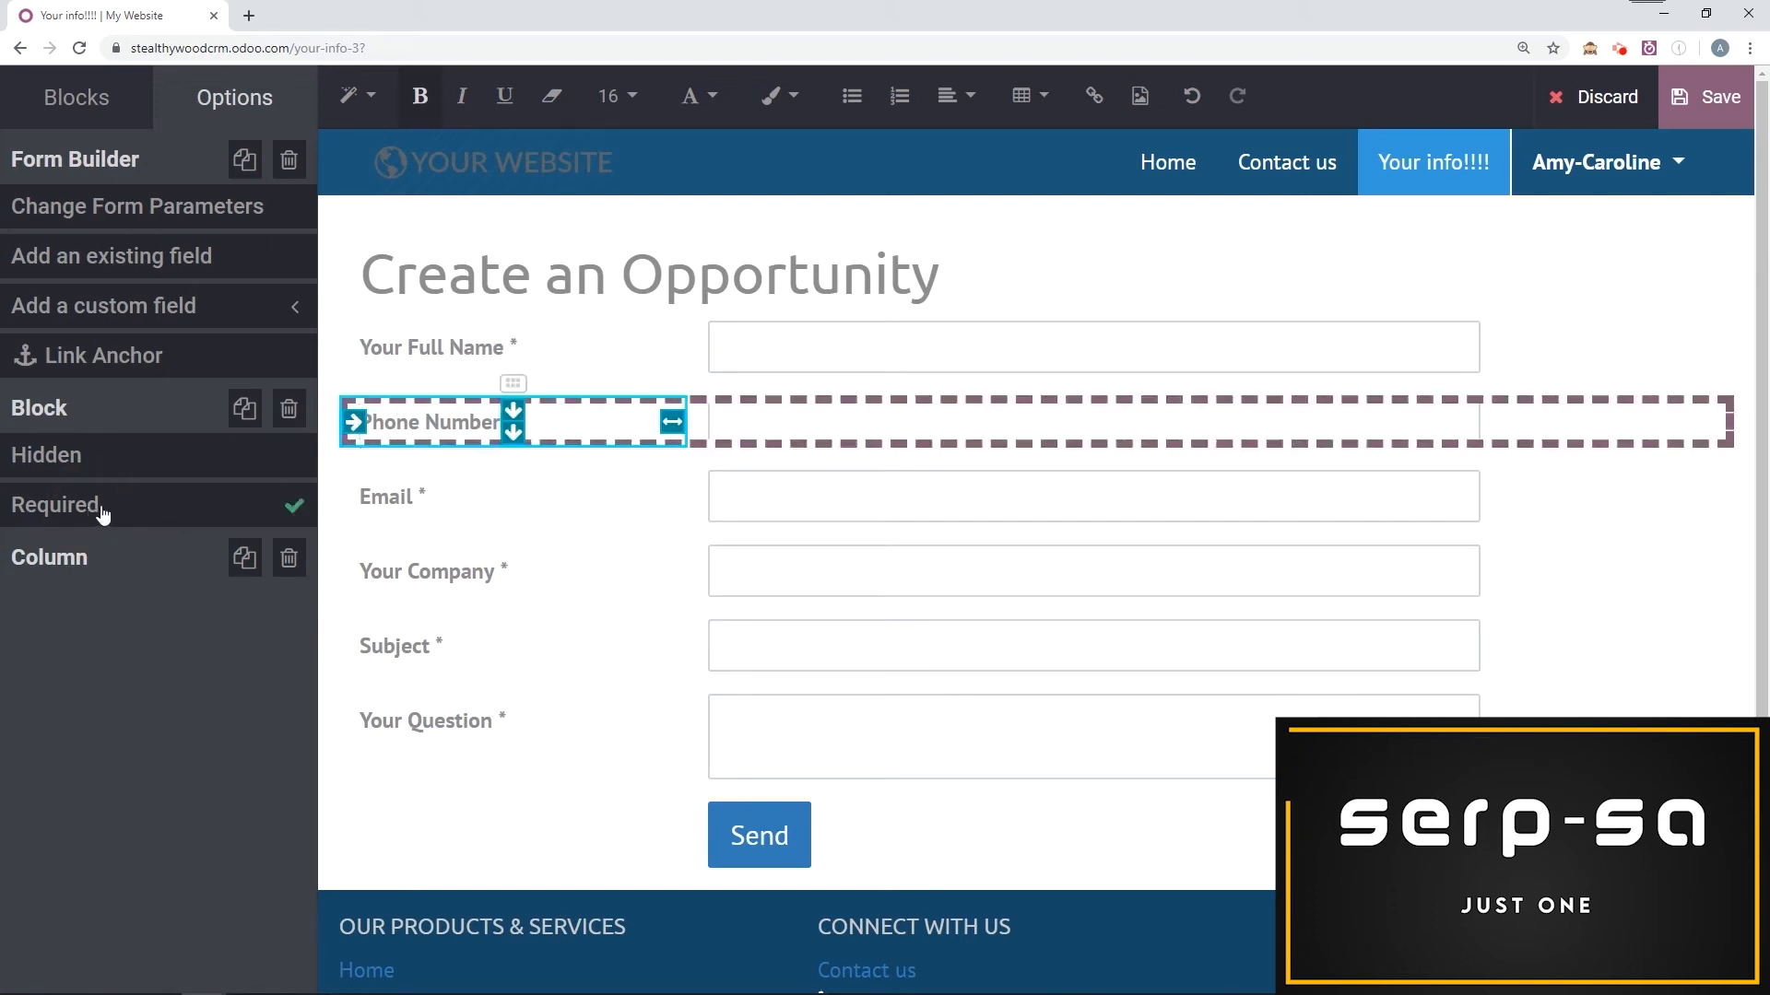
Add the existing Email cc field to the form.
click(631, 519)
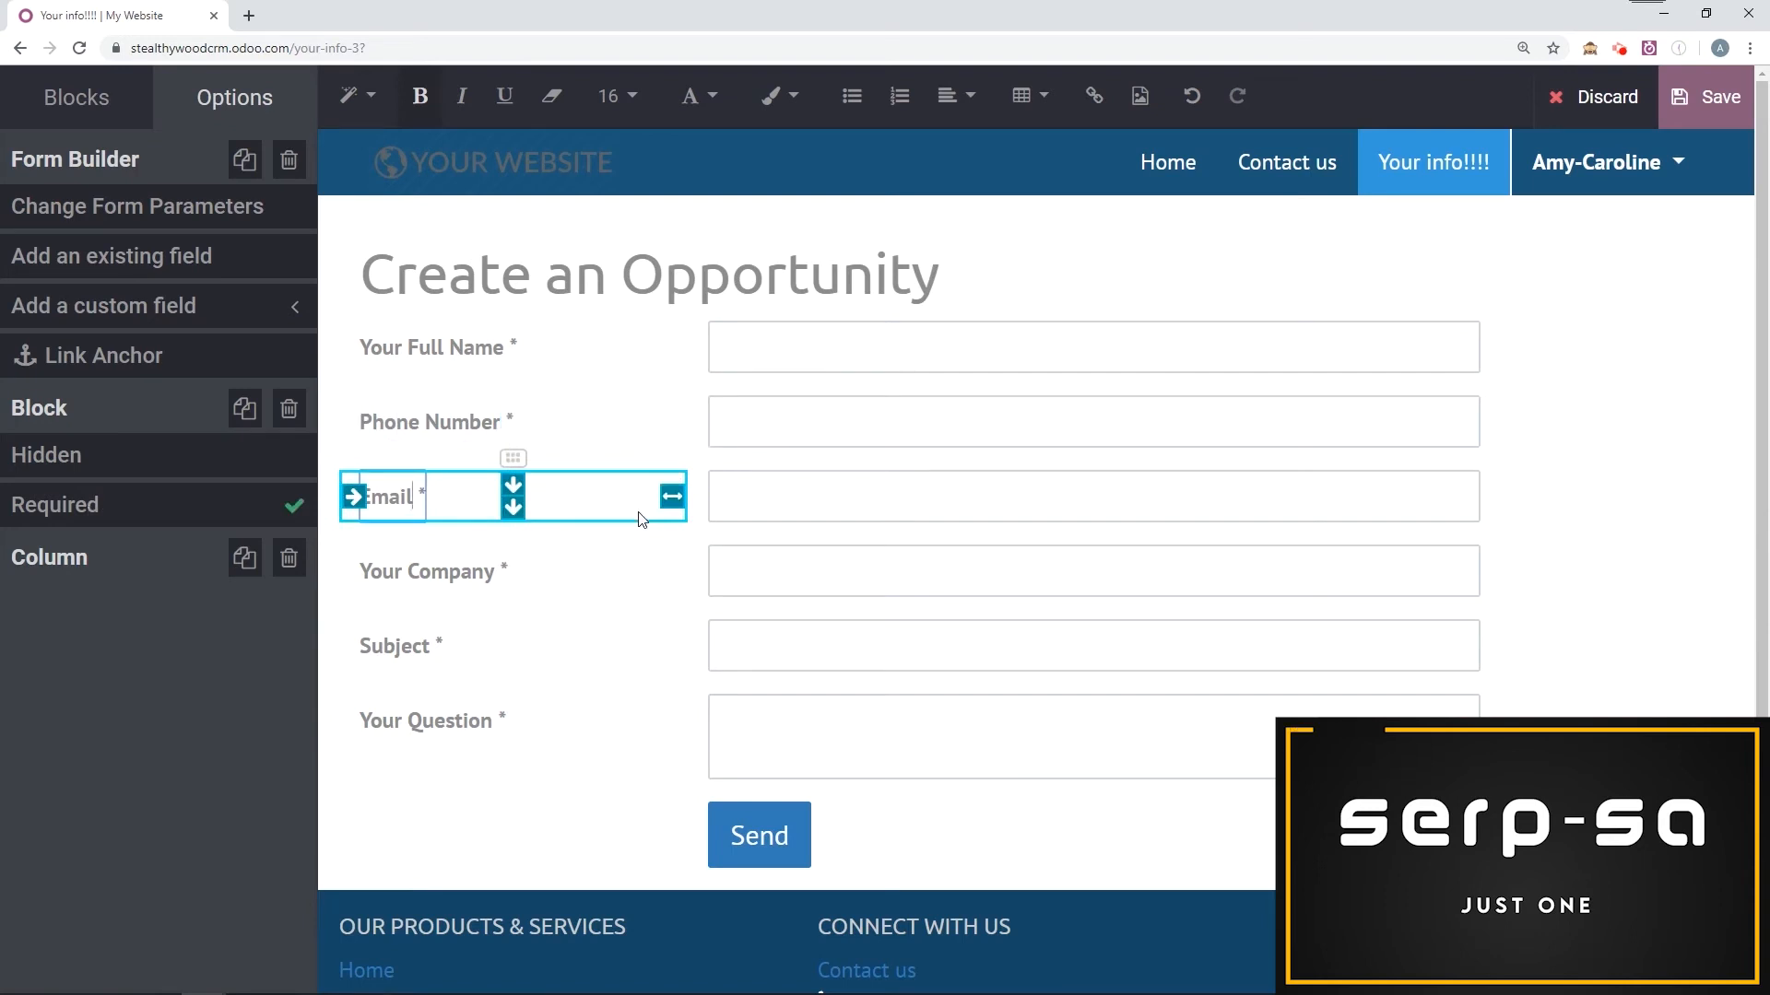
click(91, 260)
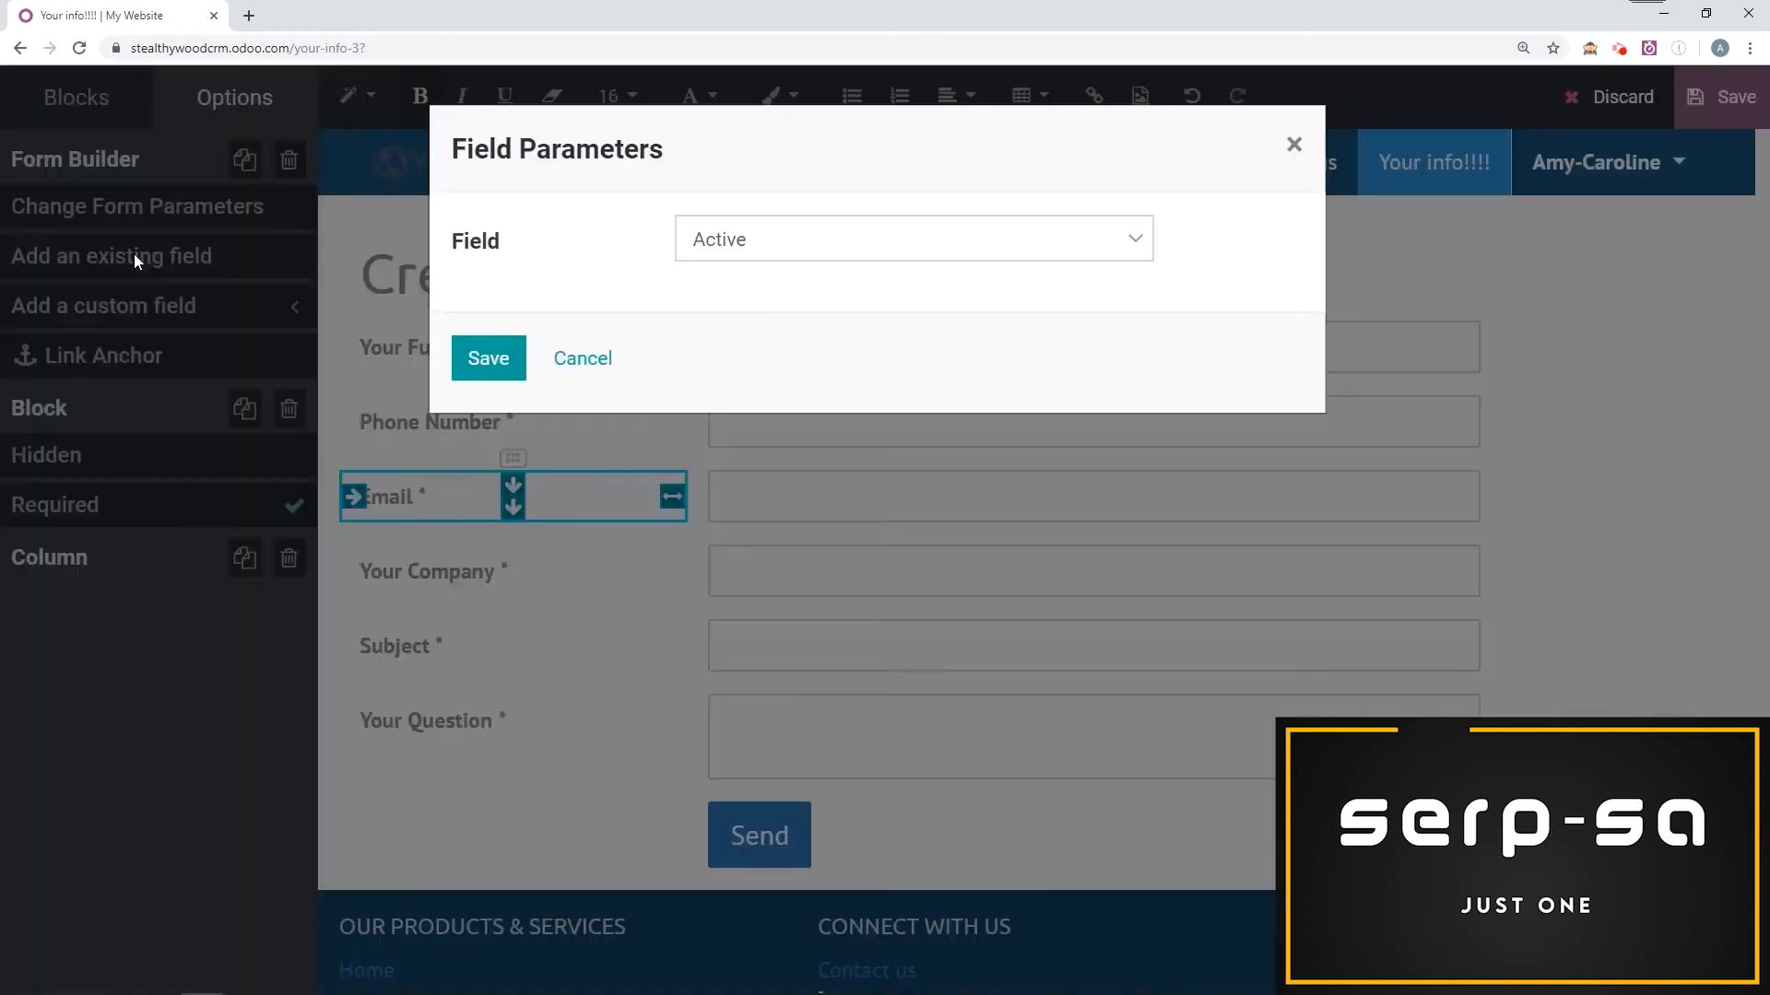
click(900, 246)
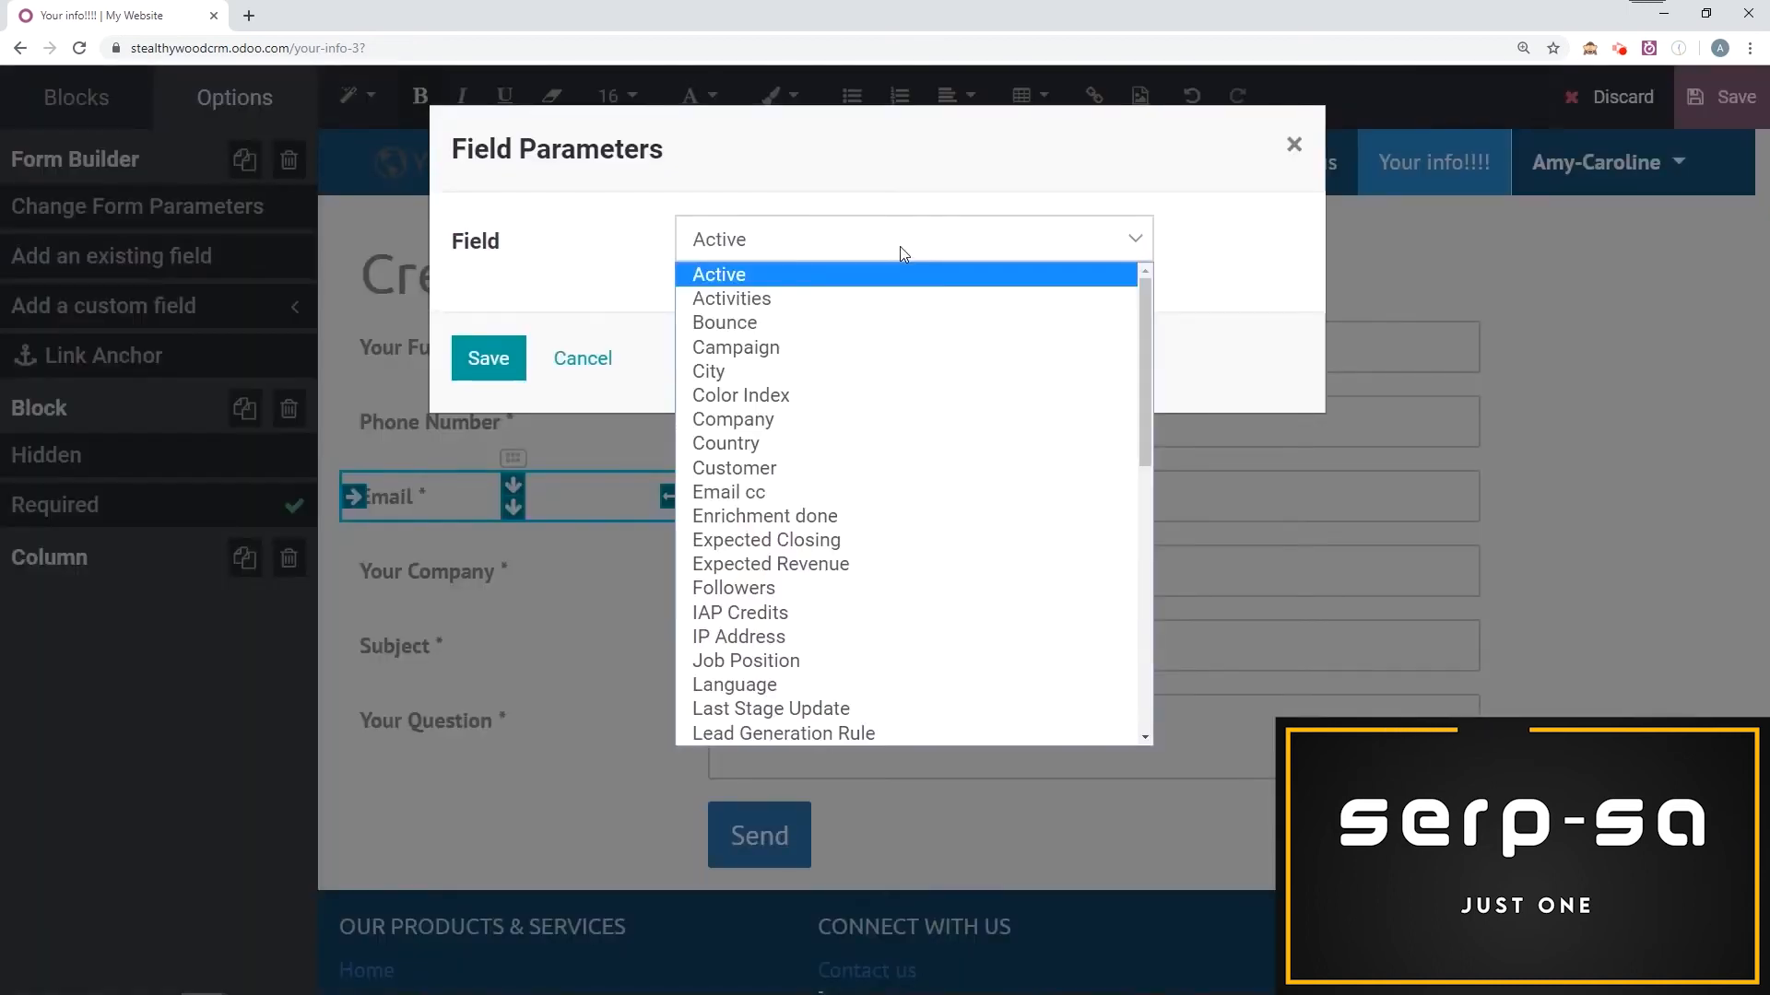
scroll(975, 371, down, 7)
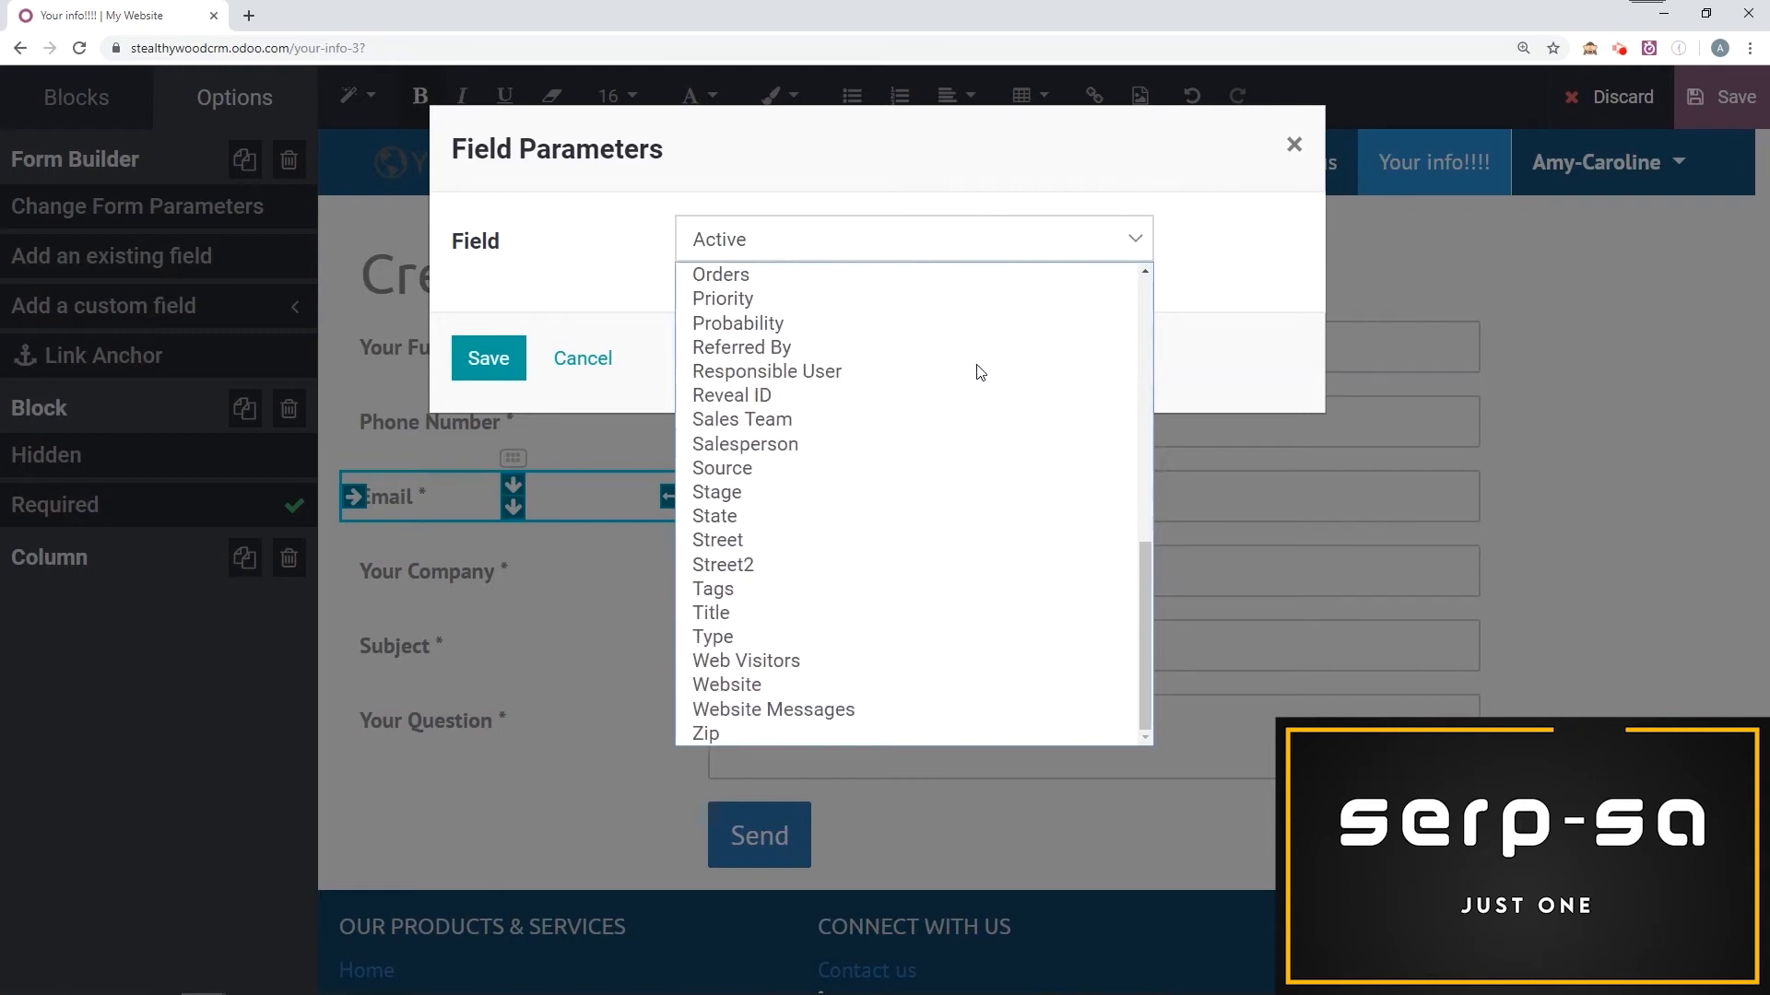
scroll(964, 372, up, 7)
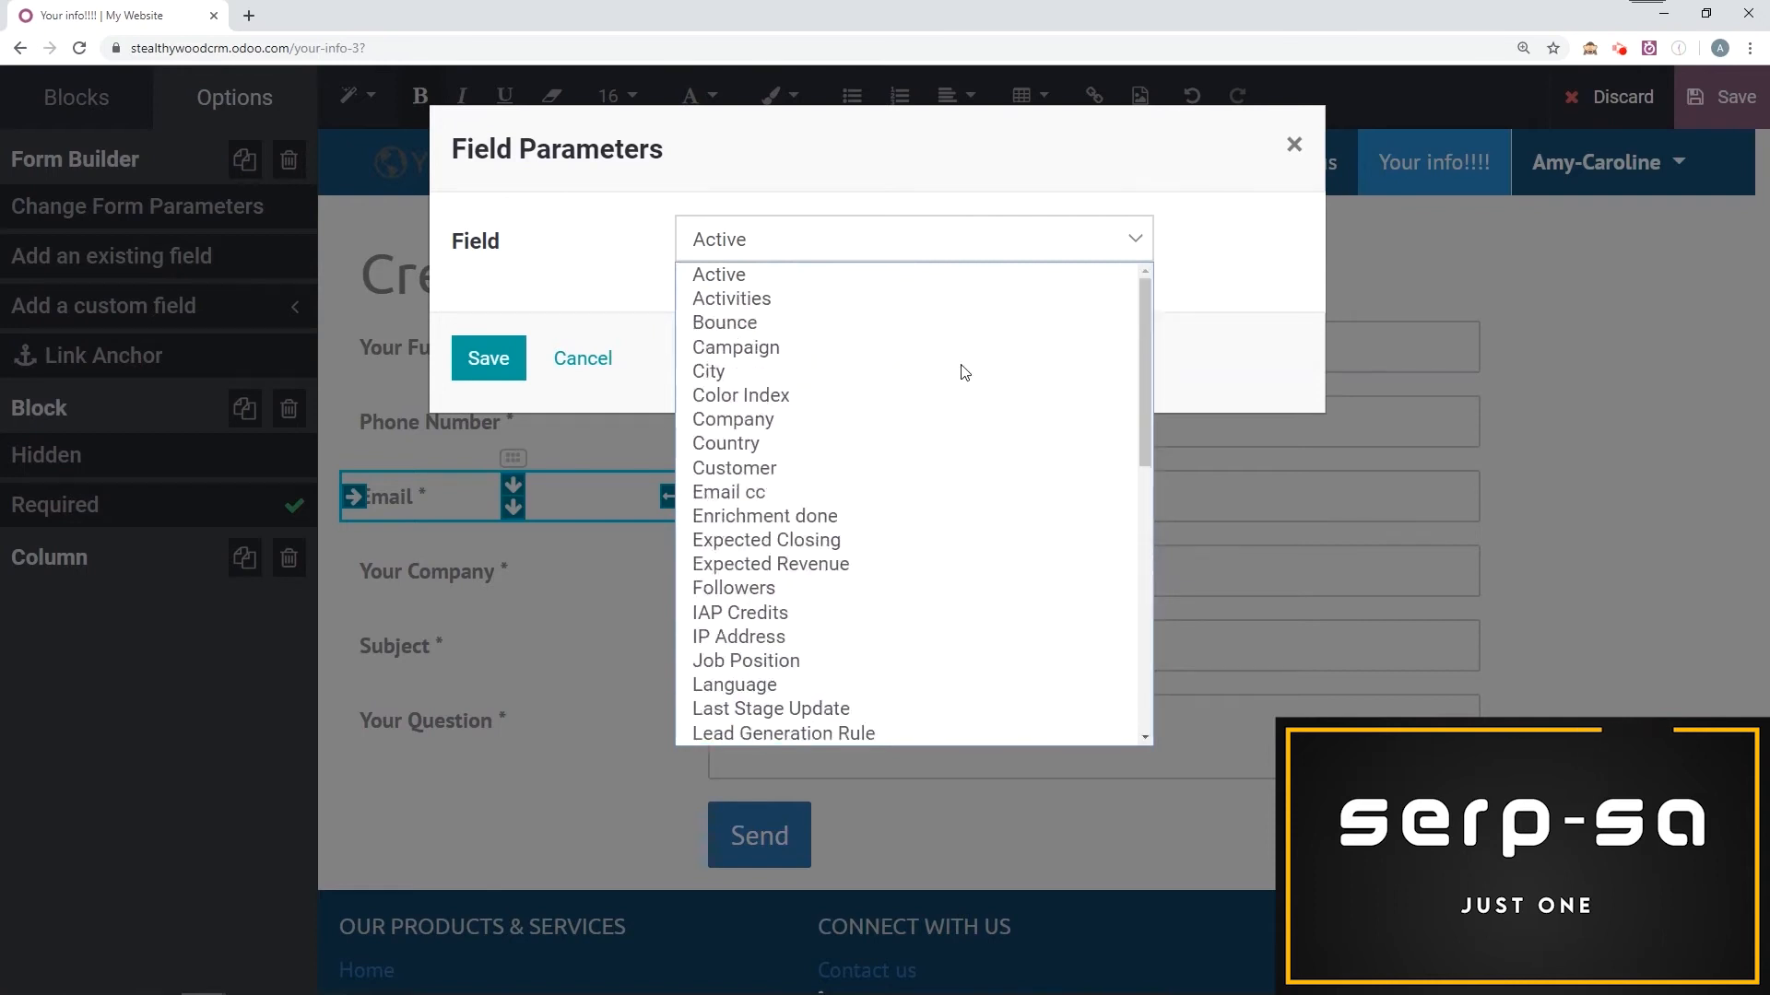
click(819, 494)
click(512, 361)
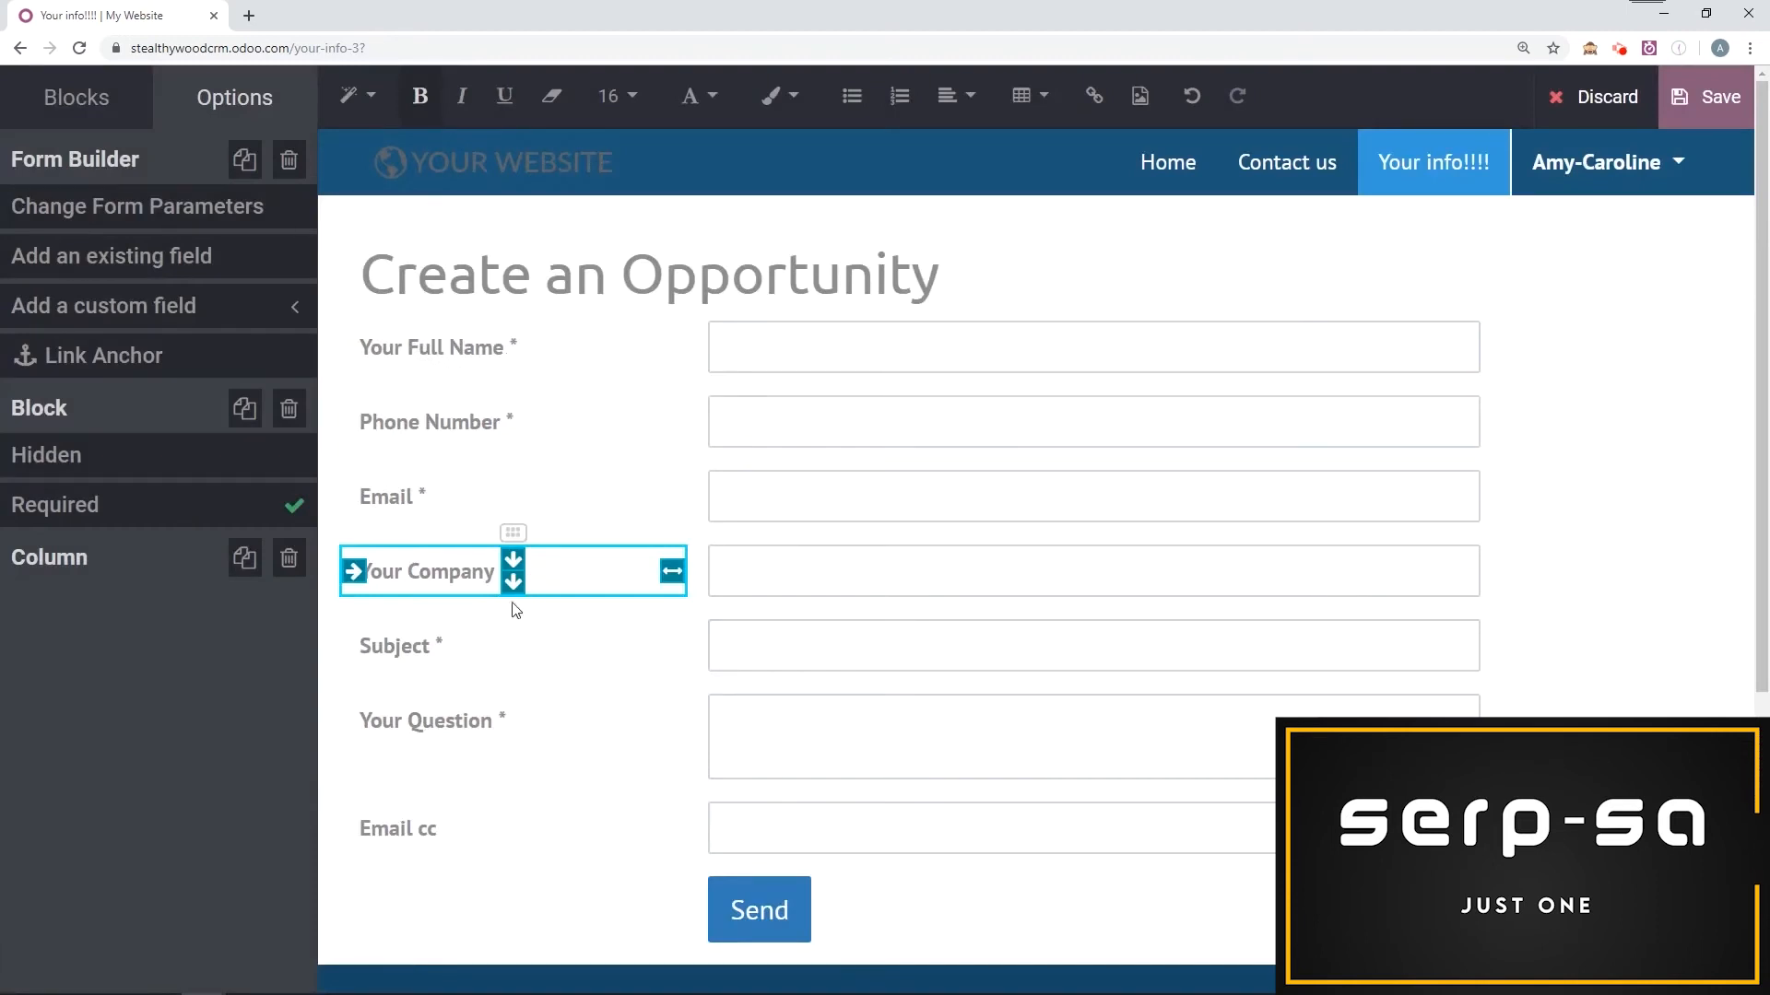
Examine the custom field types available for the form and browse the website building blocks.
click(394, 502)
click(167, 310)
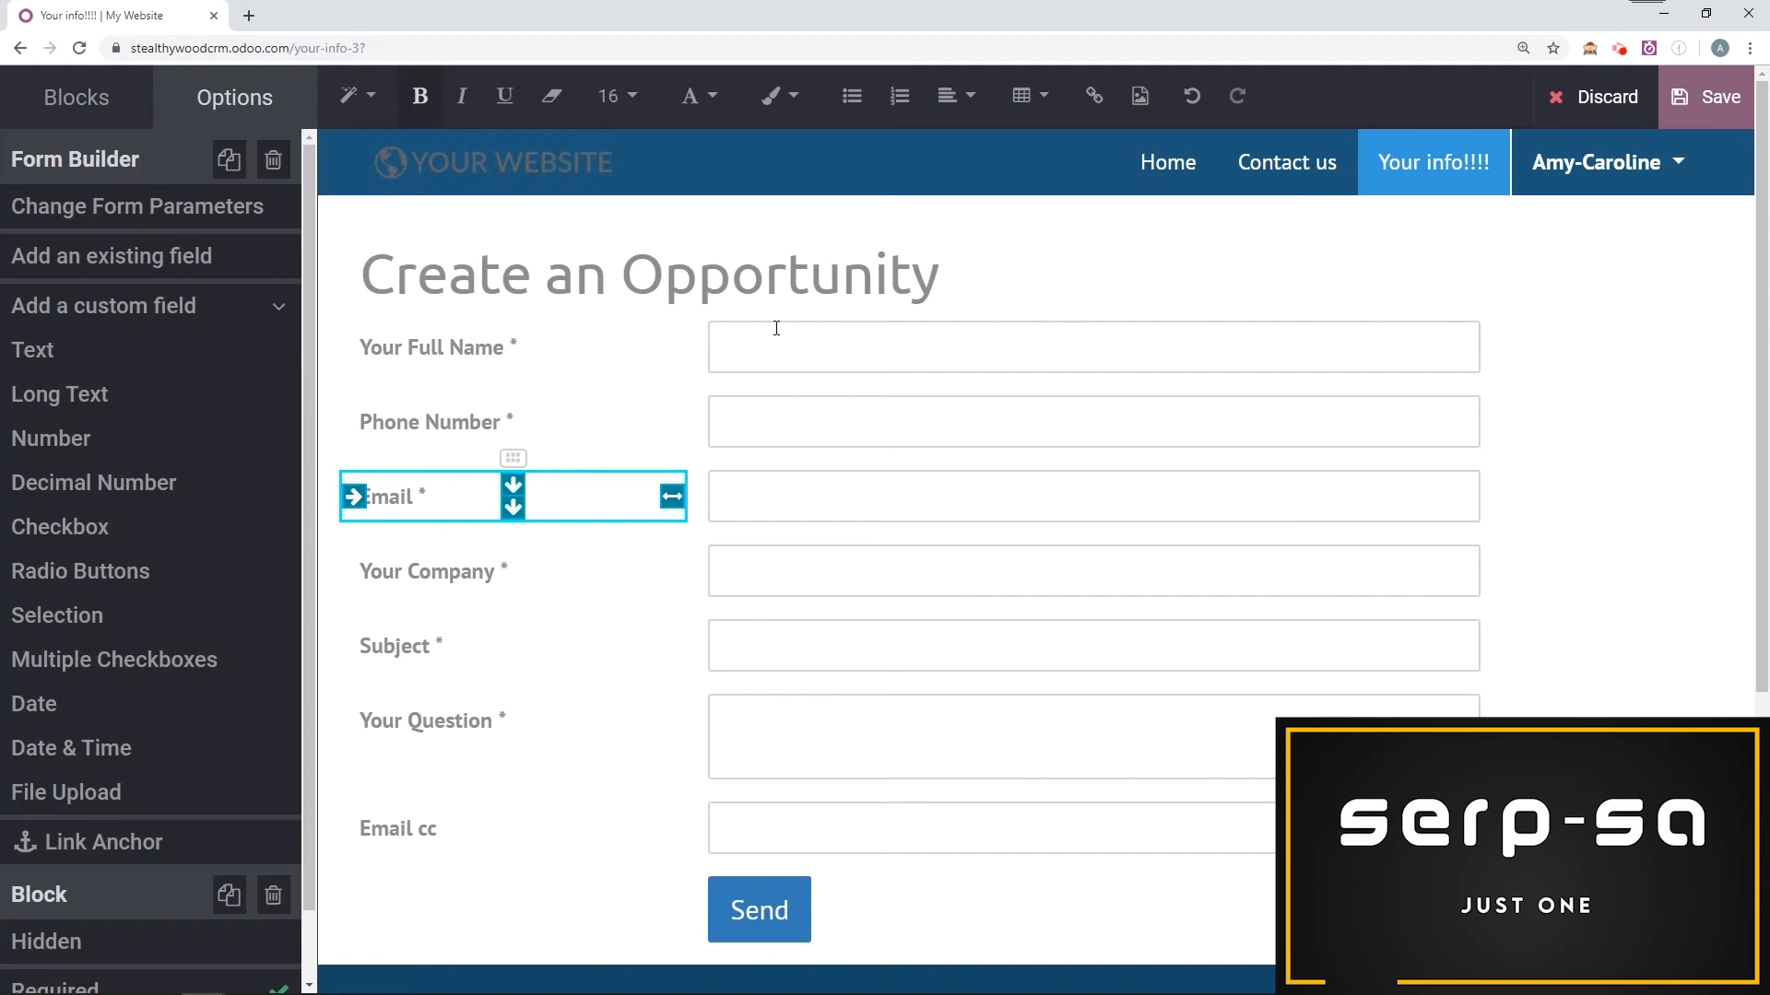
click(567, 232)
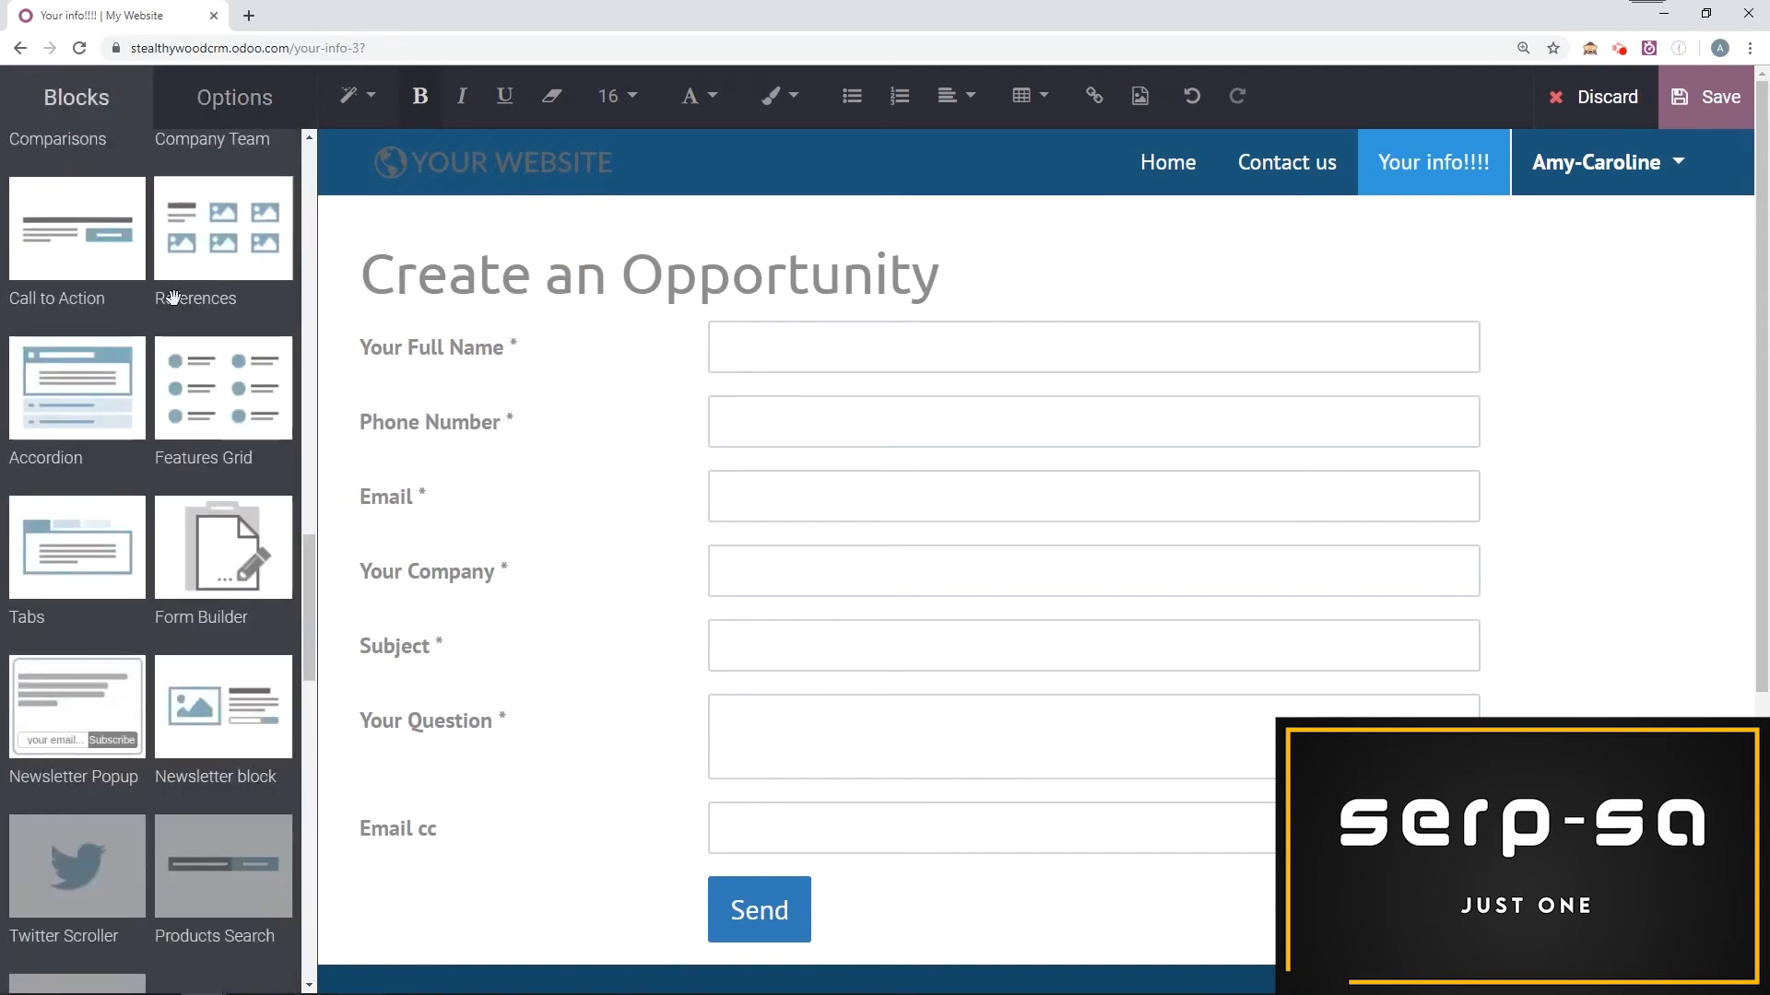
scroll(174, 304, down, 10)
scroll(182, 310, down, 3)
scroll(184, 312, up, 1)
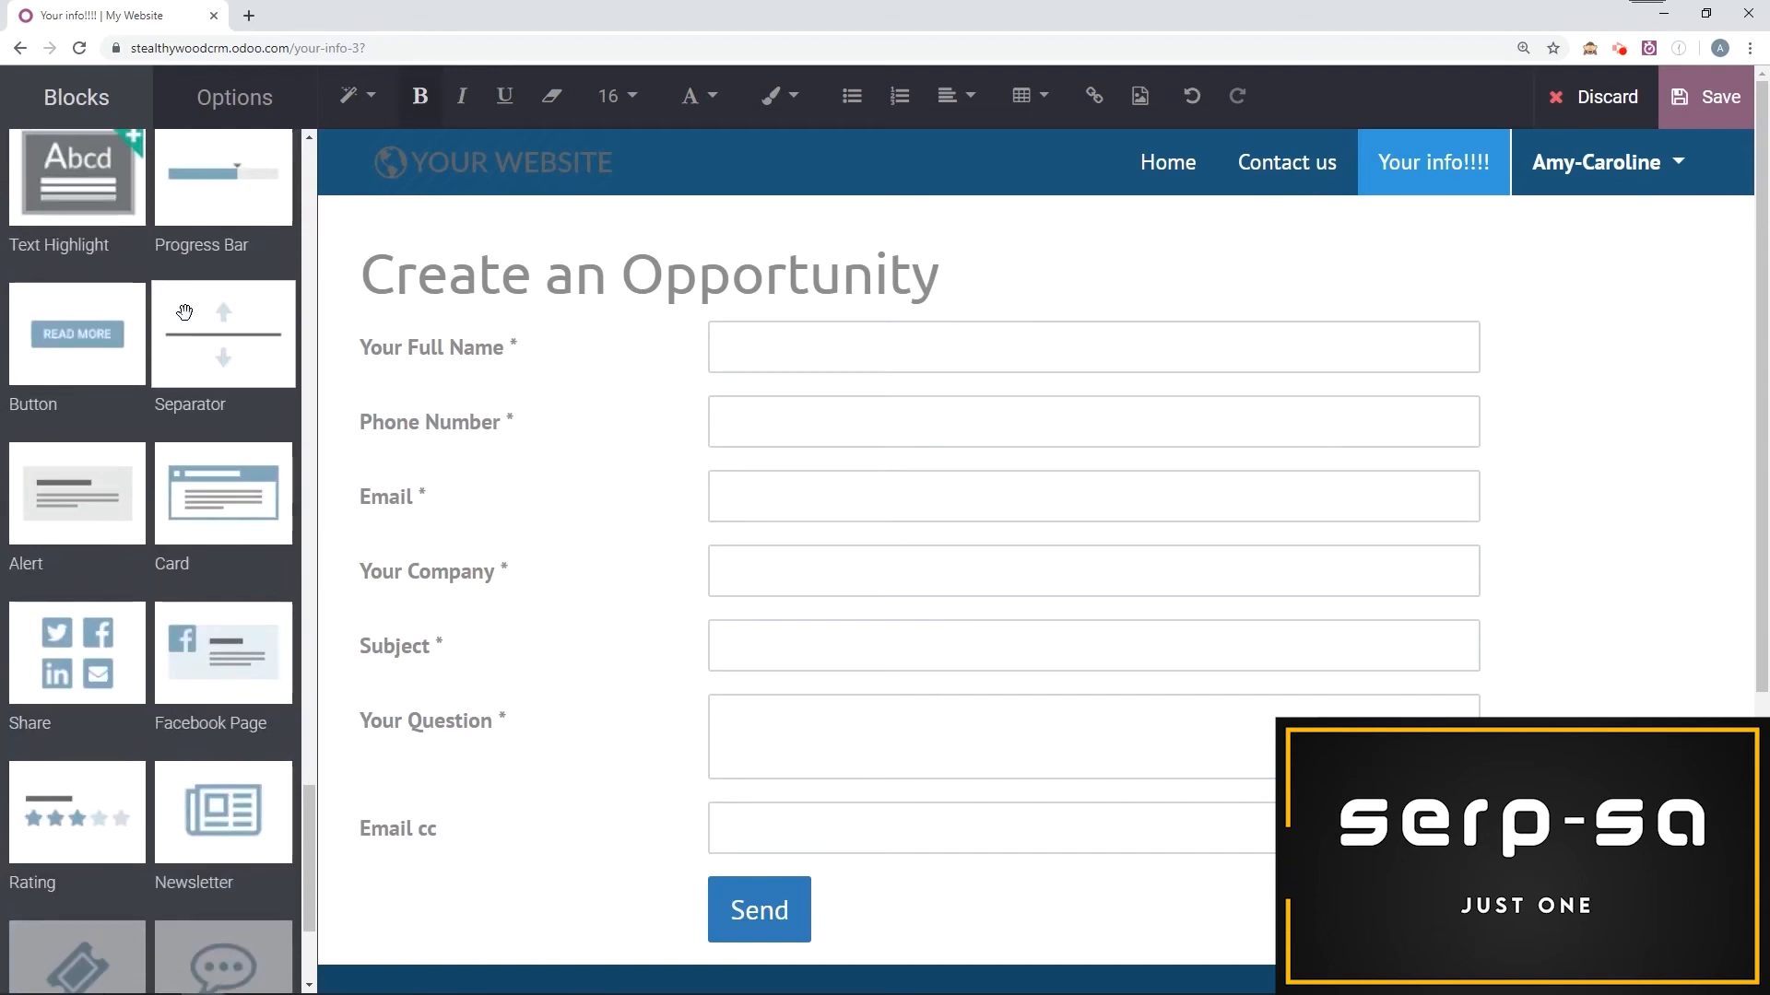
scroll(184, 354, down, 3)
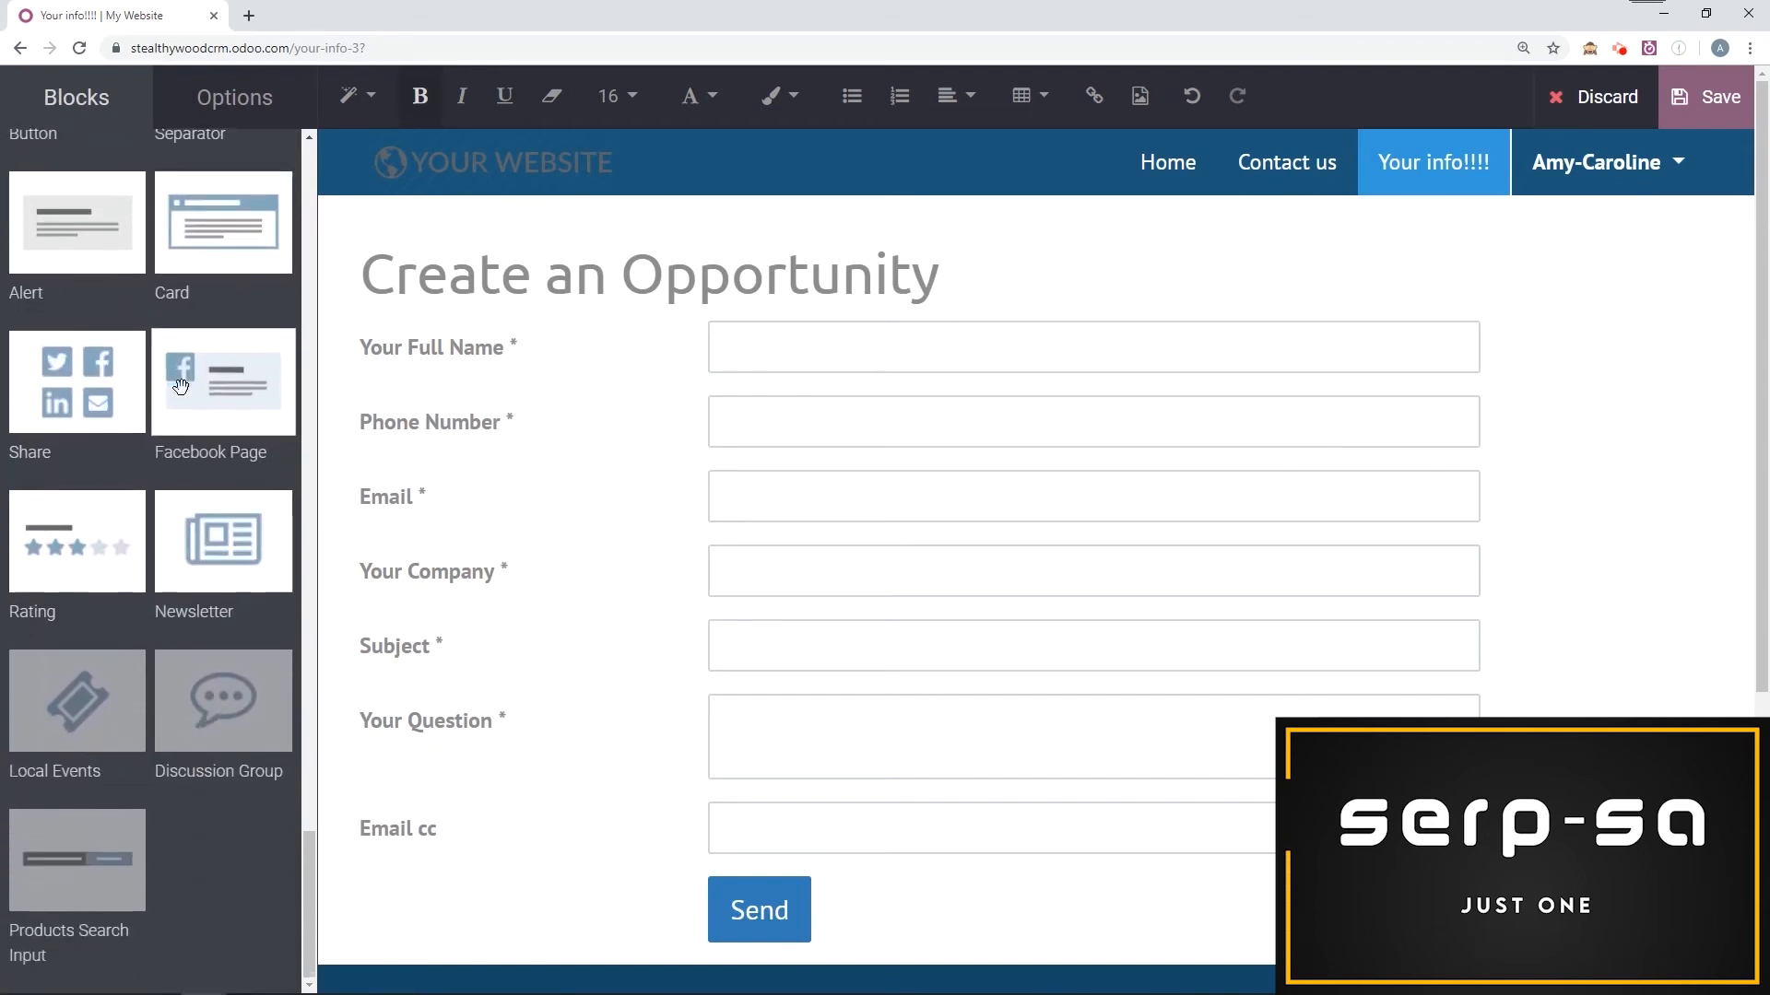
scroll(181, 385, up, 12)
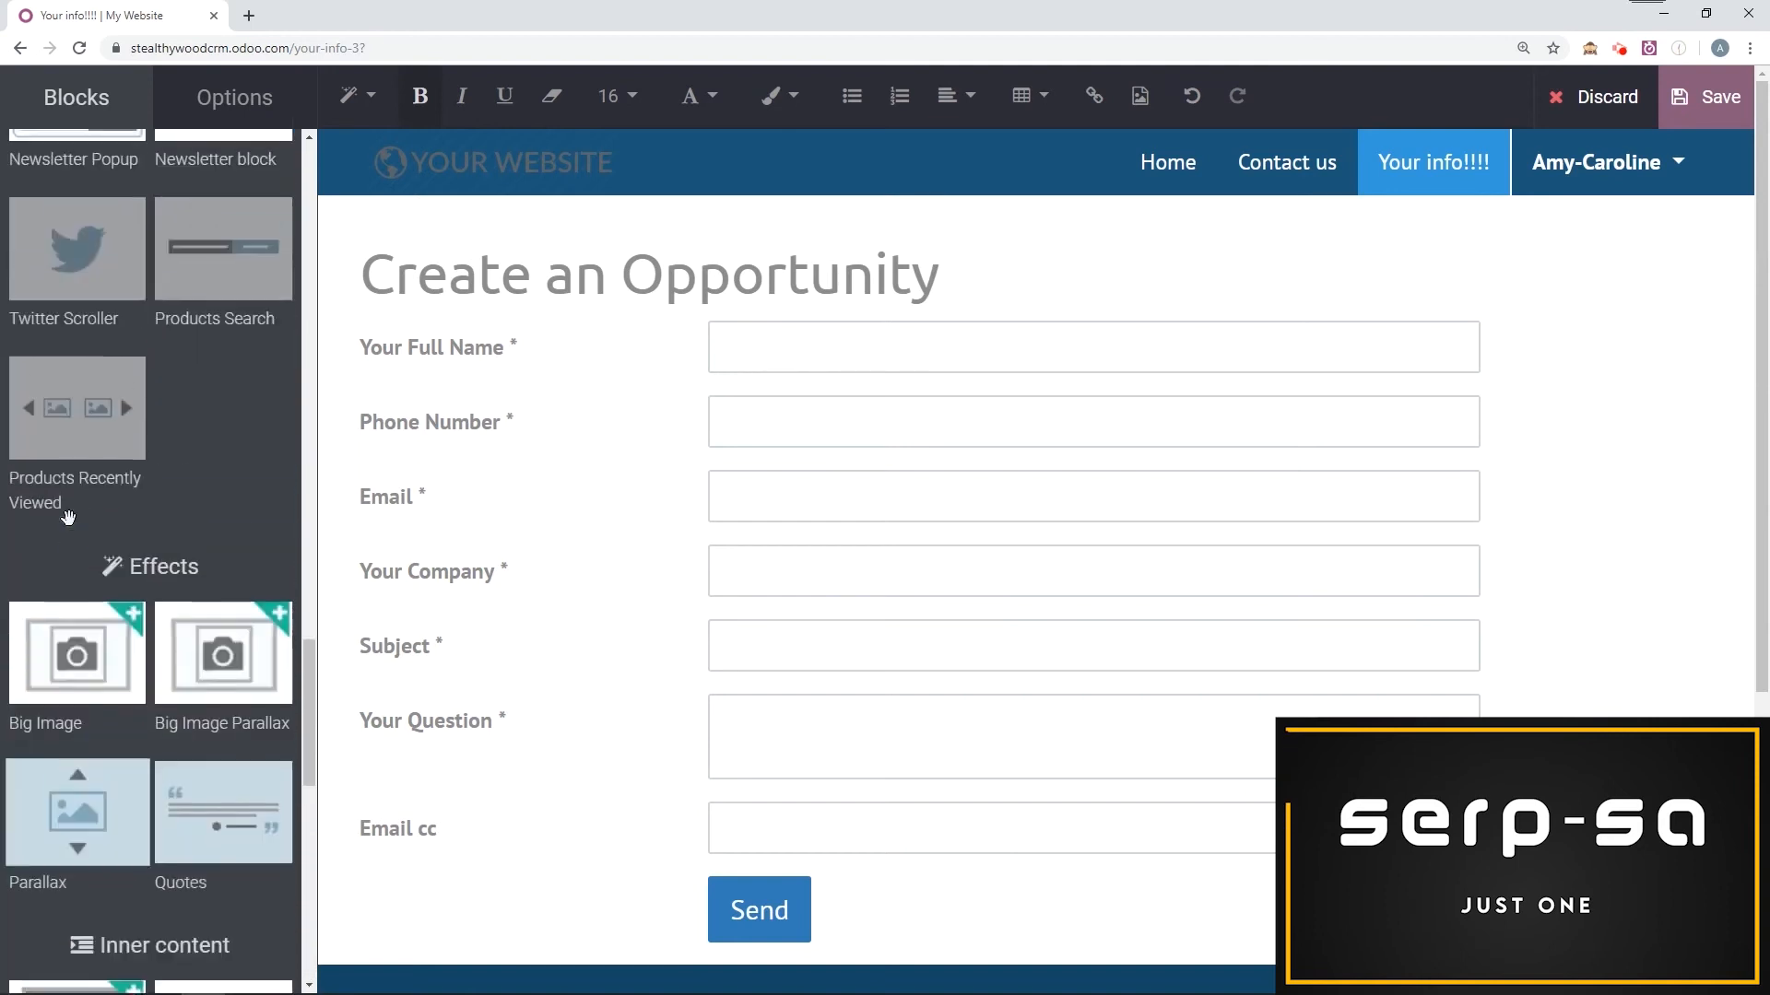
scroll(67, 516, up, 6)
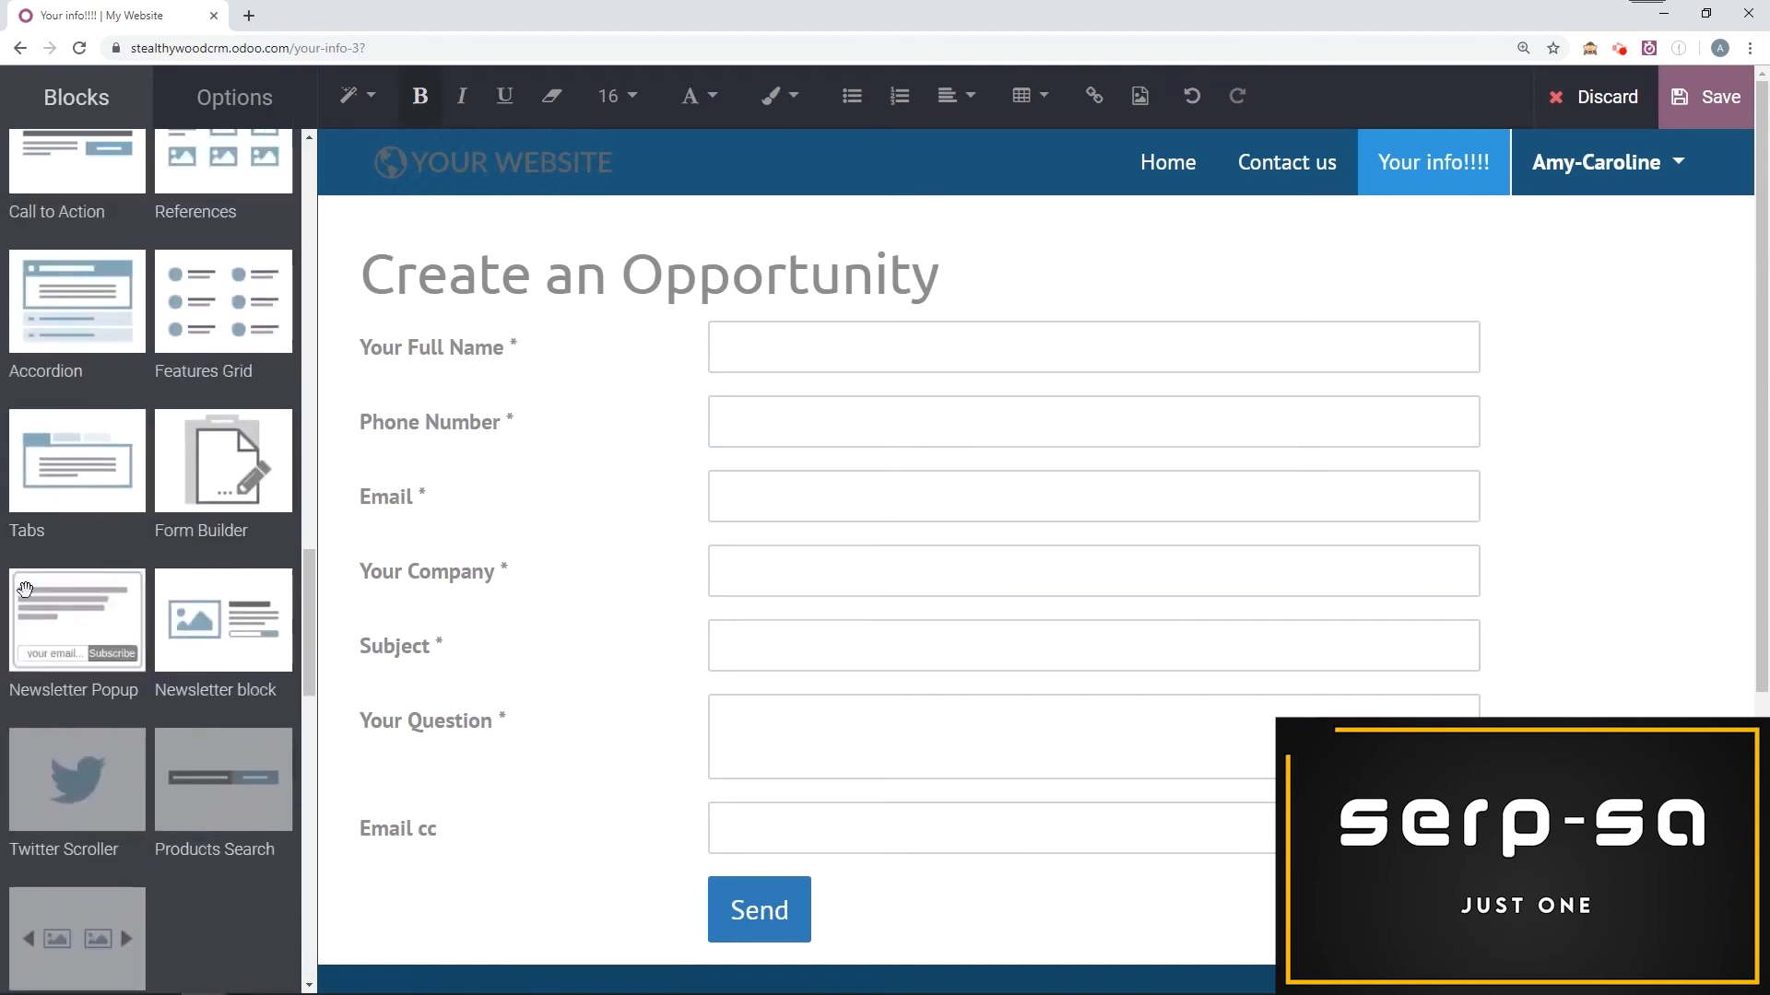
Add a Newsletter Popup block to the page for the "Interested in Tree Promotions" newsletter and save the page.
drag(121, 611, 755, 138)
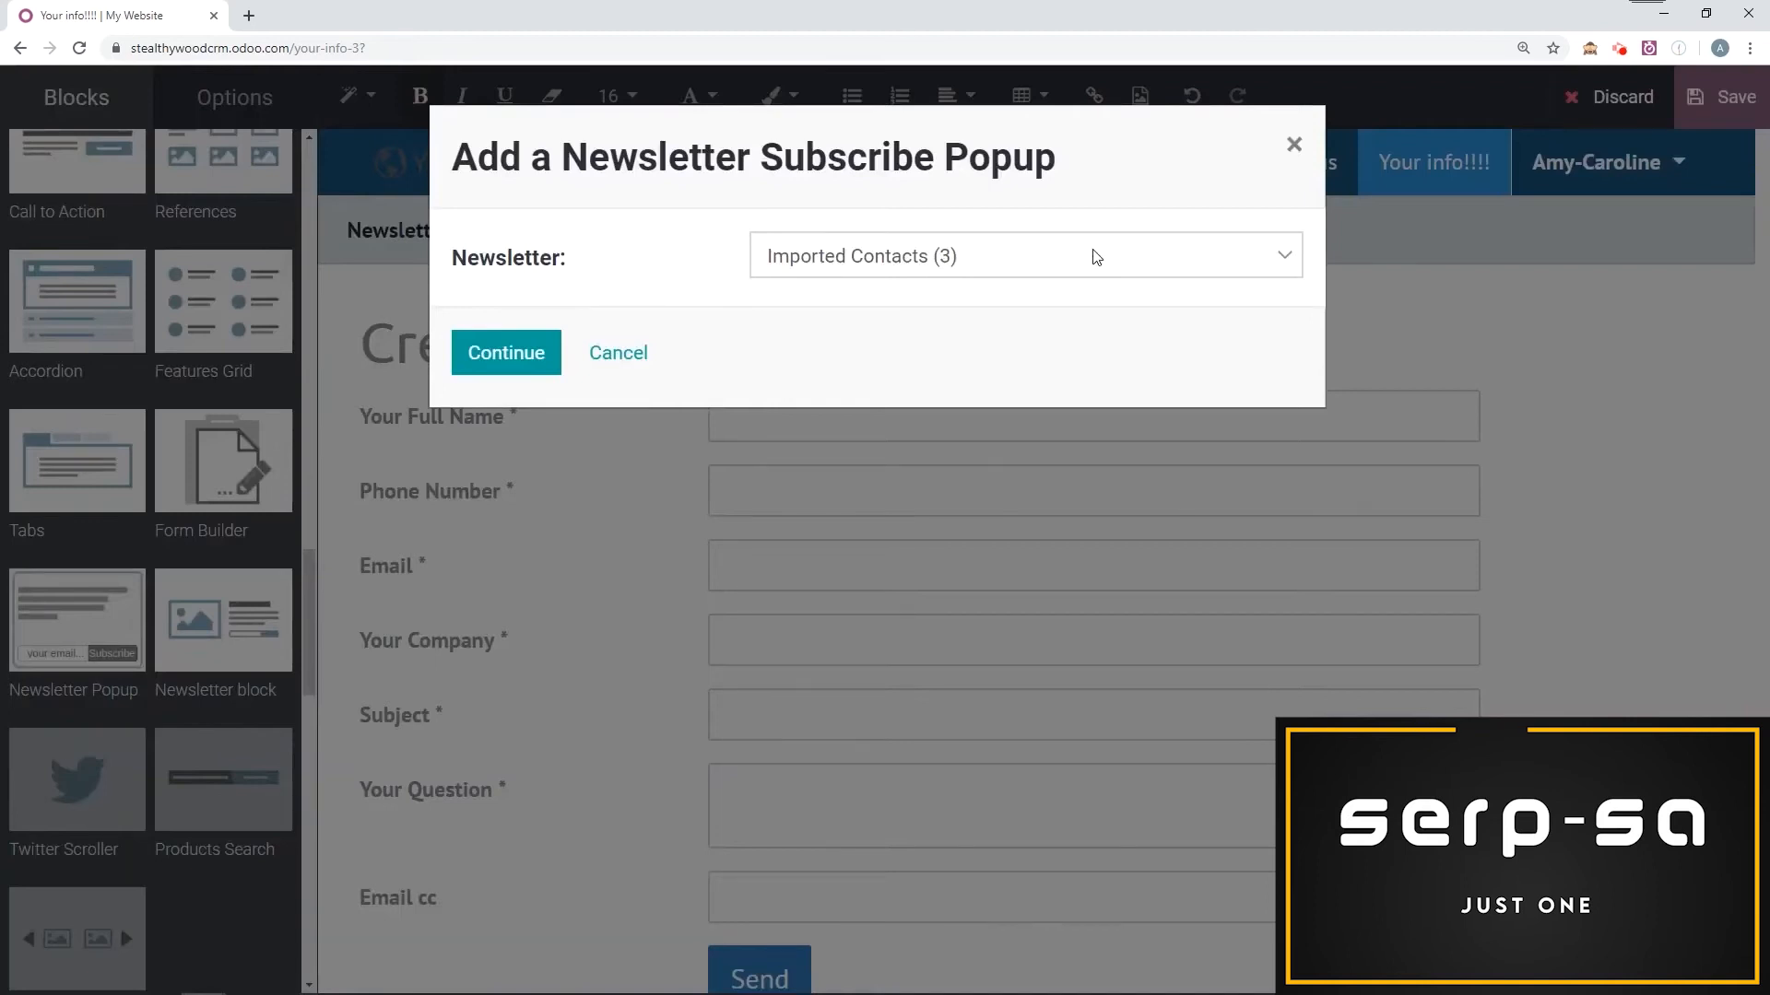
click(1014, 262)
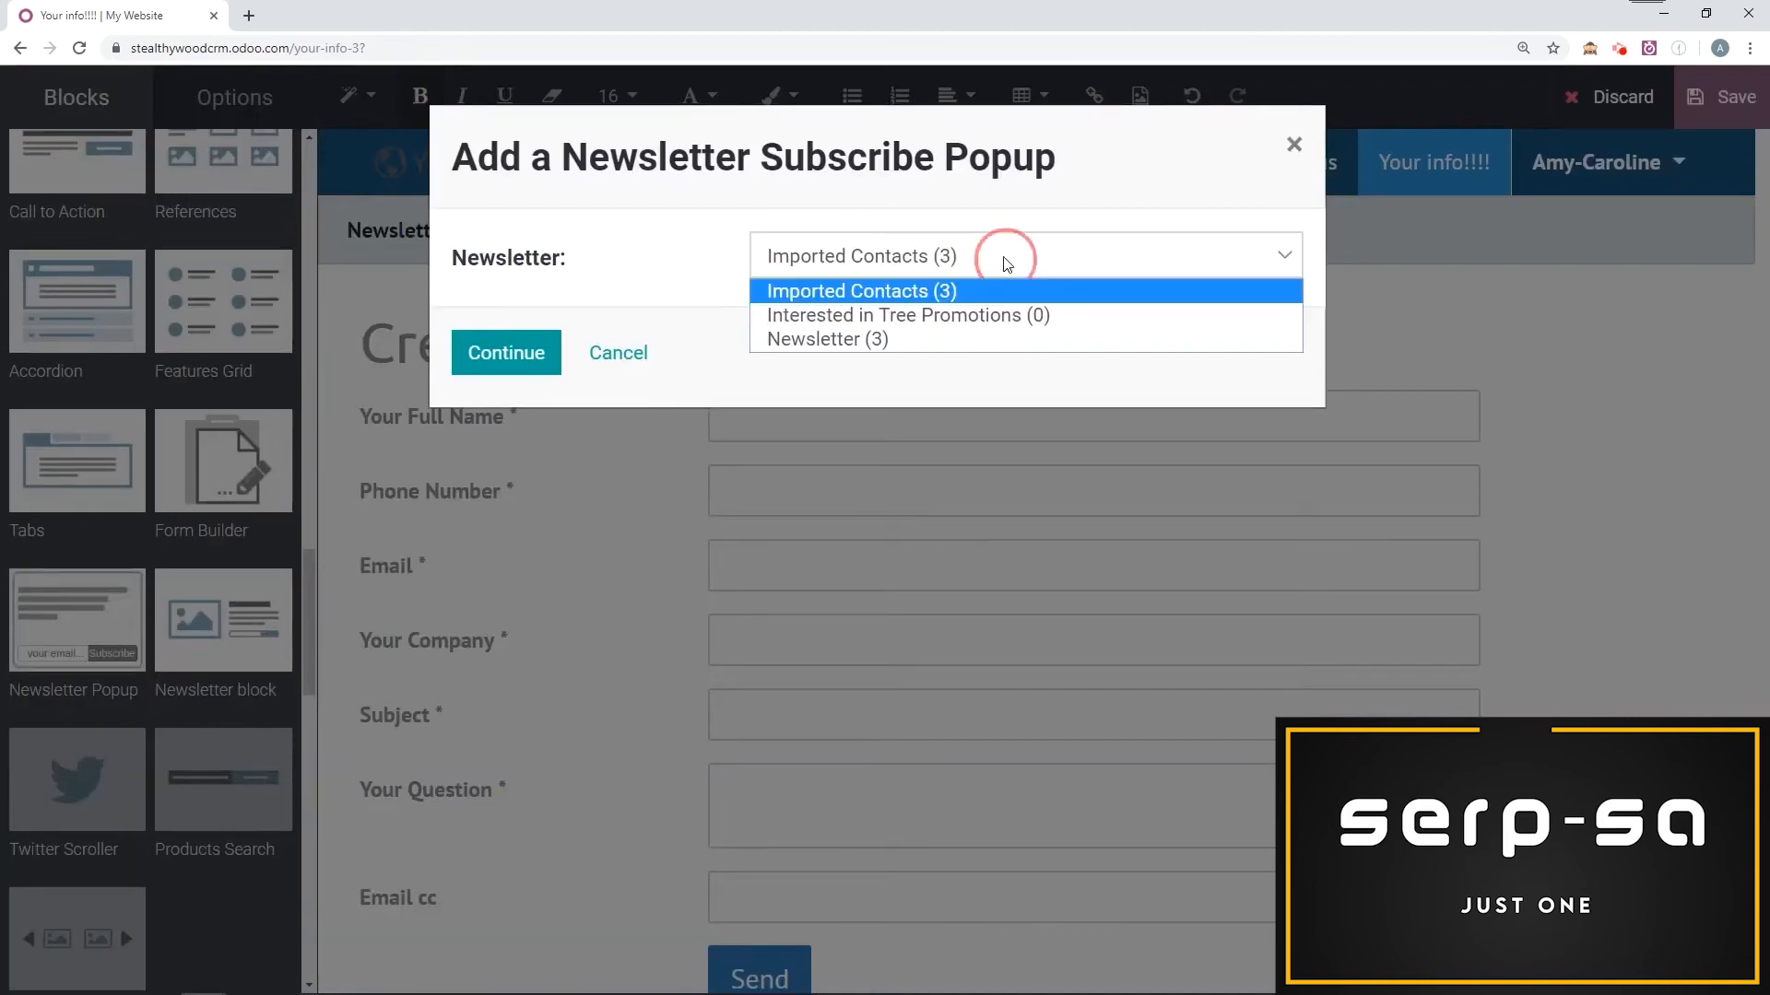
click(914, 316)
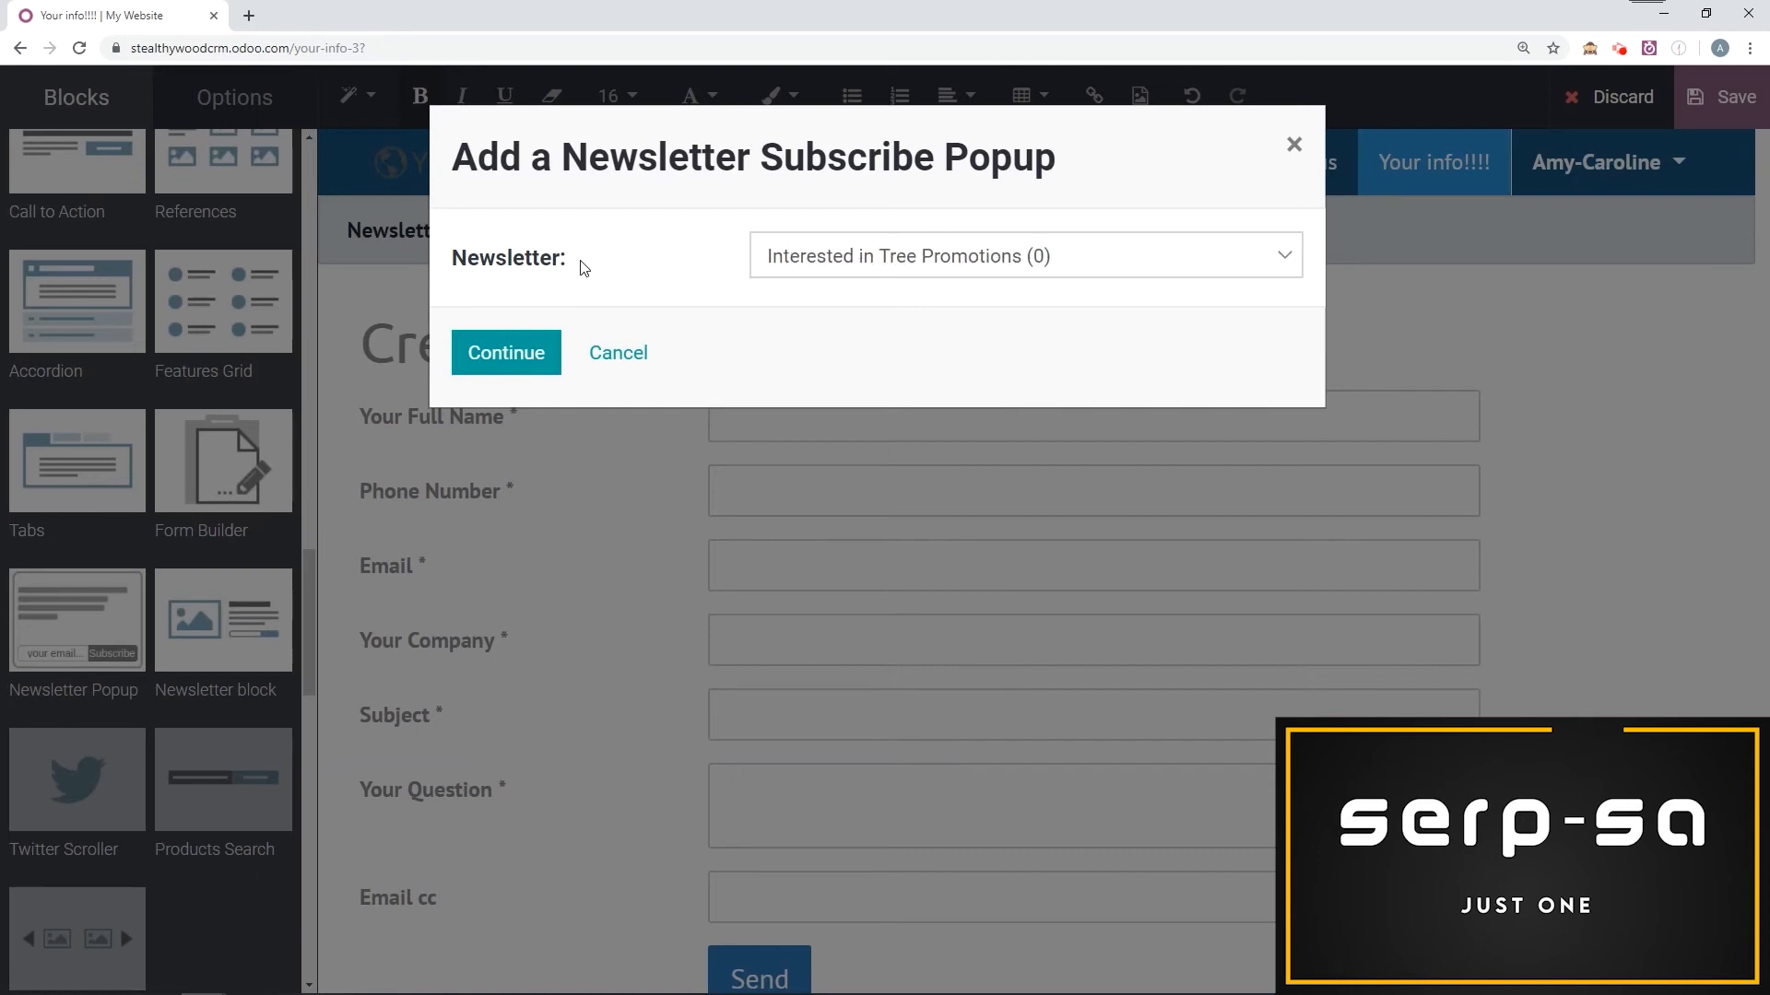
click(499, 367)
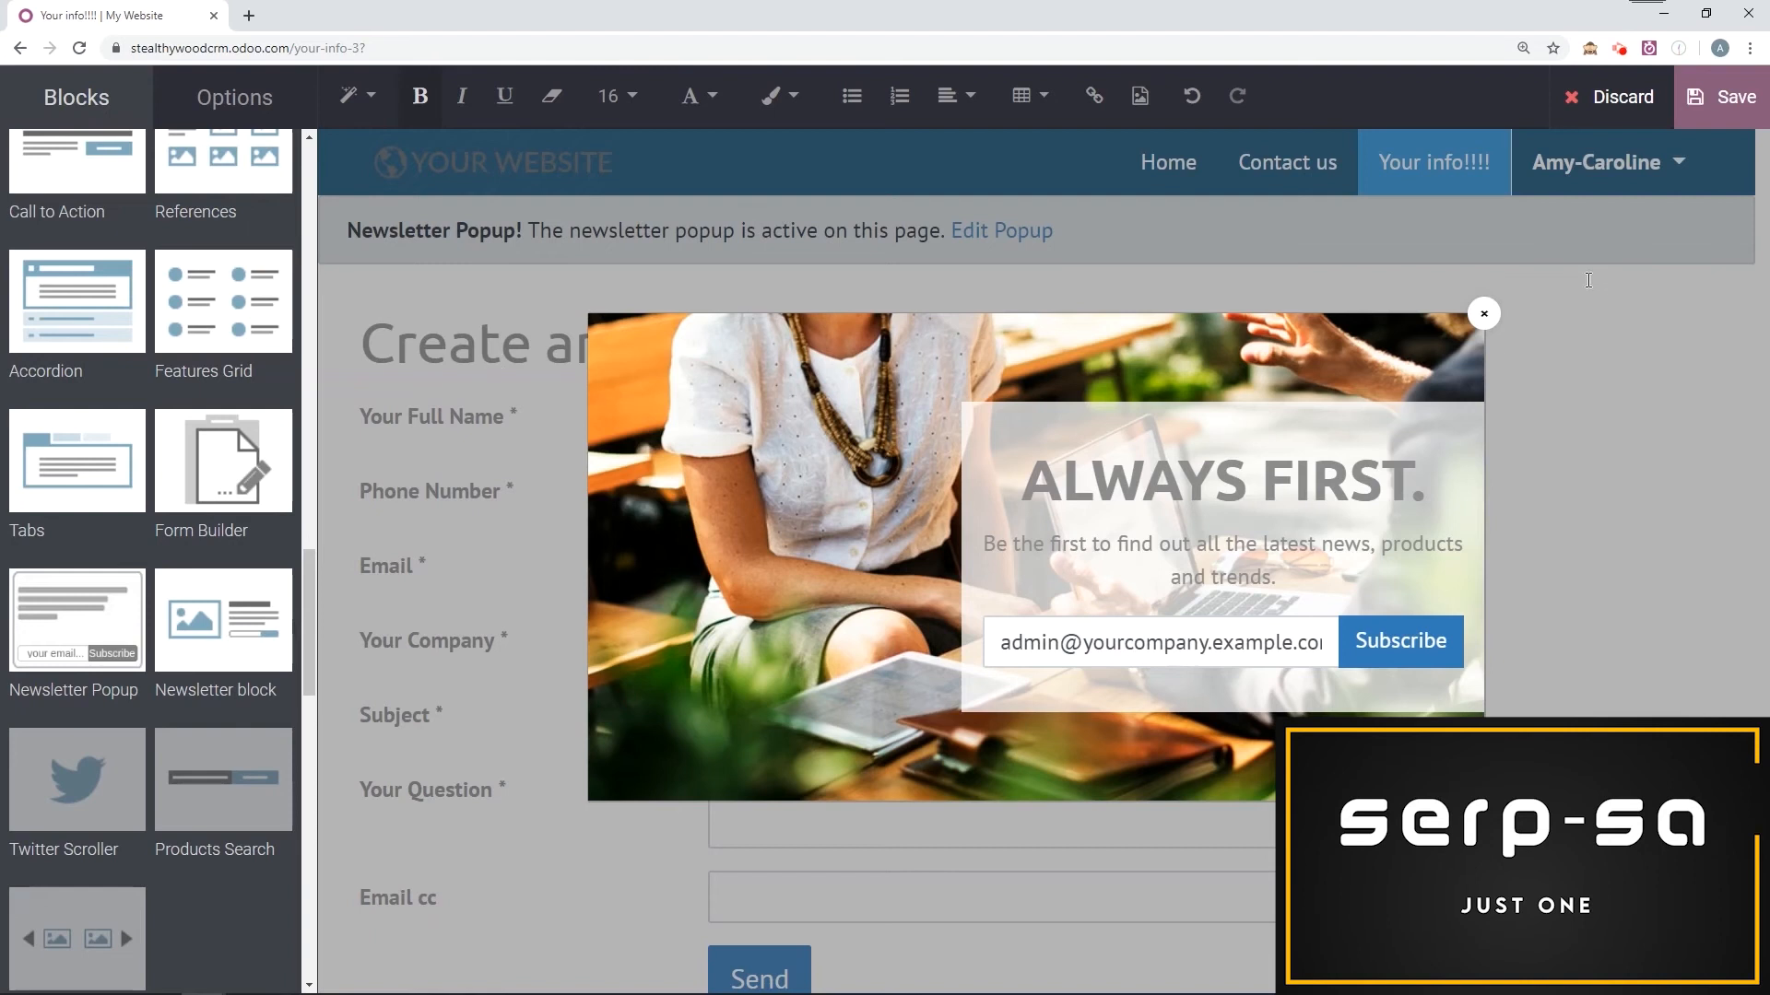
click(1702, 99)
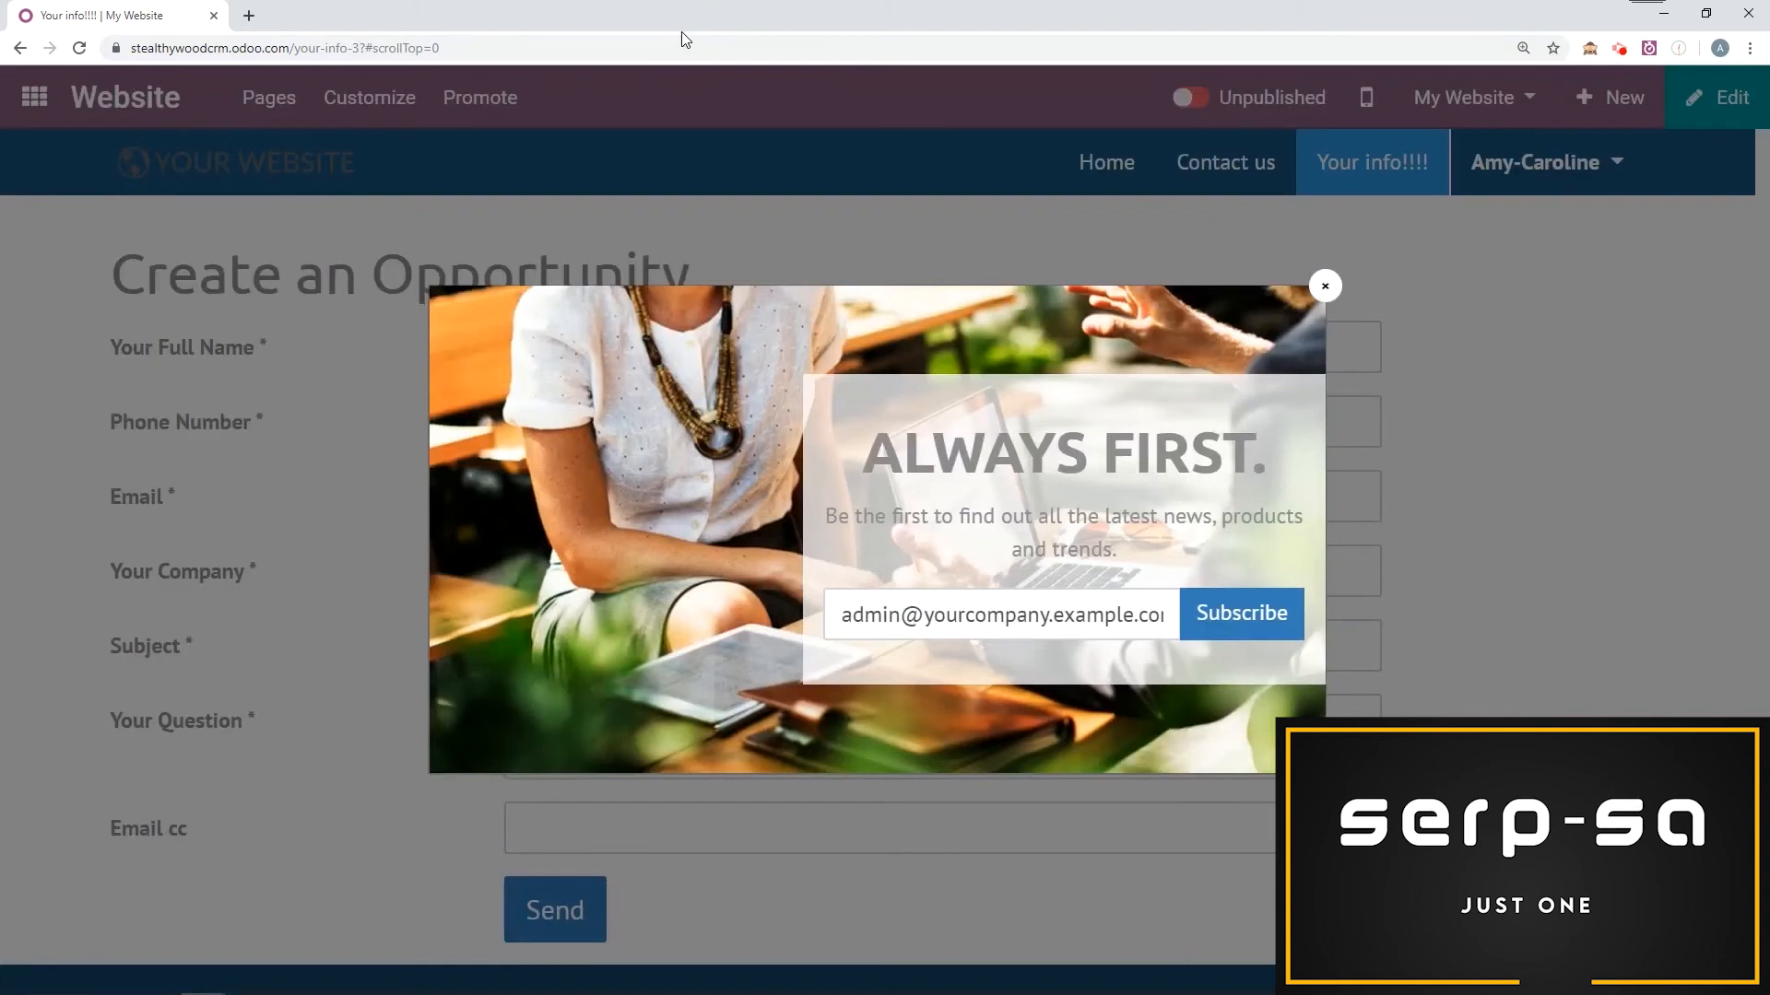
Check the newsletter popup on the saved page, open it for editing, then close it and save the page without changes.
click(1019, 634)
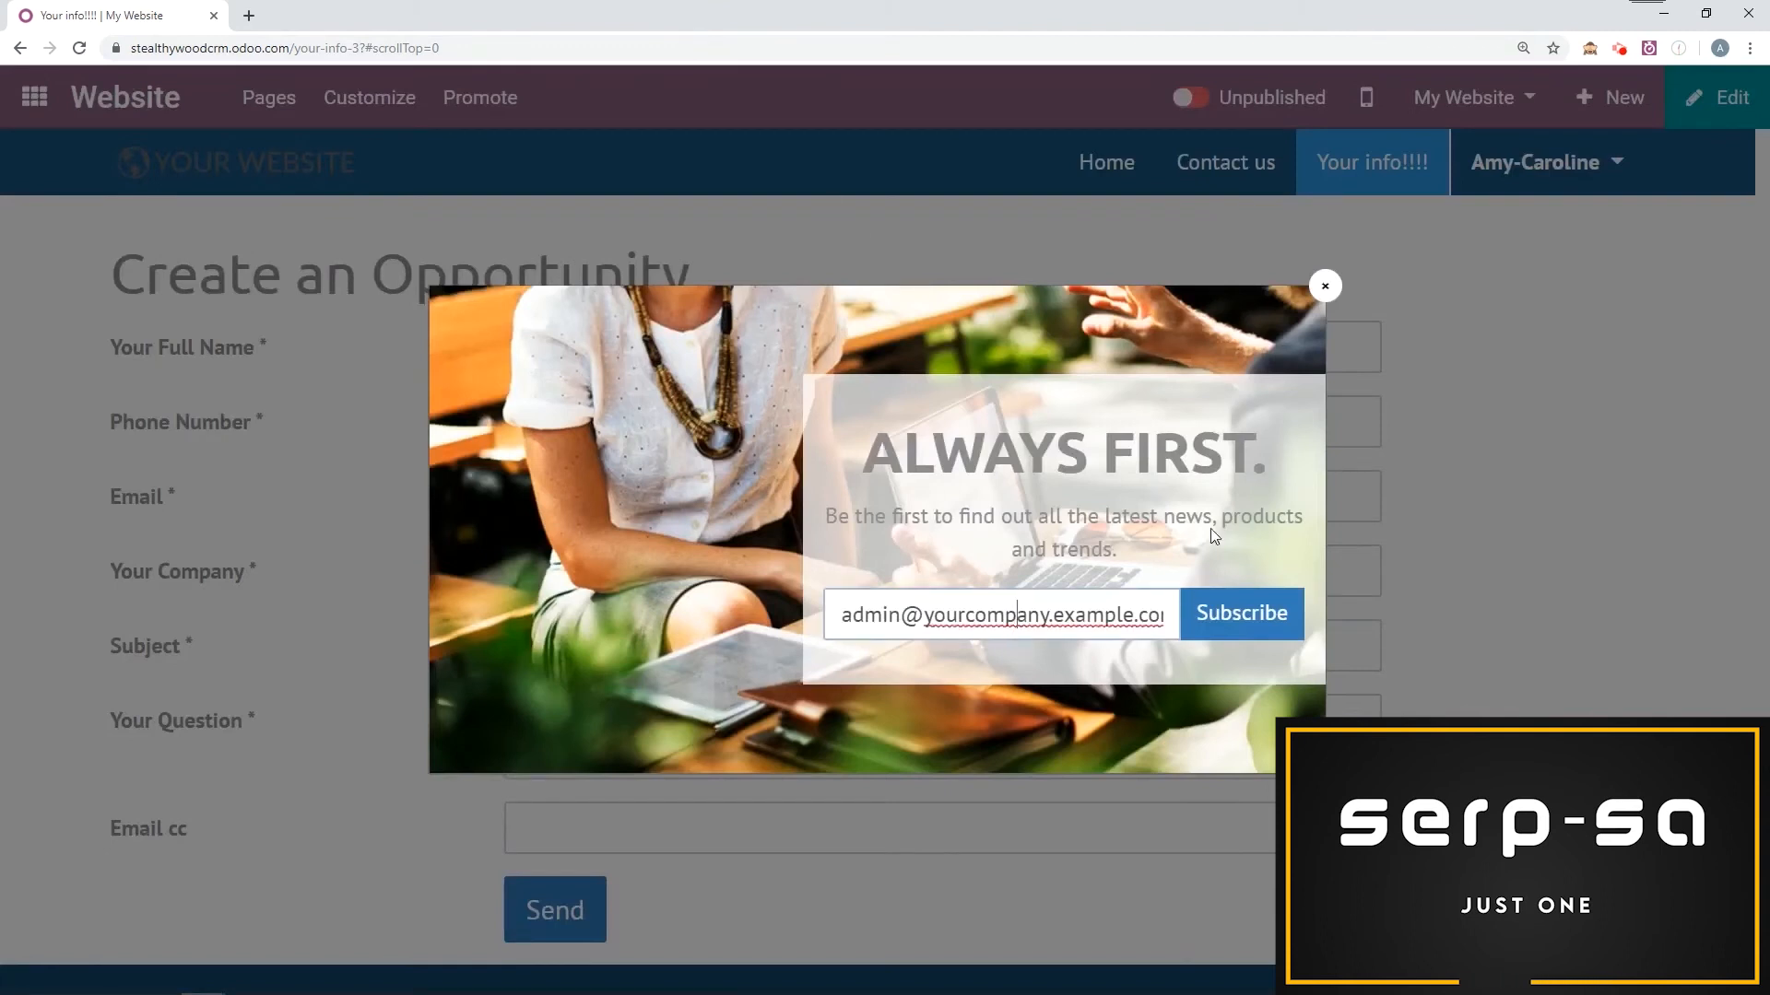
click(1324, 290)
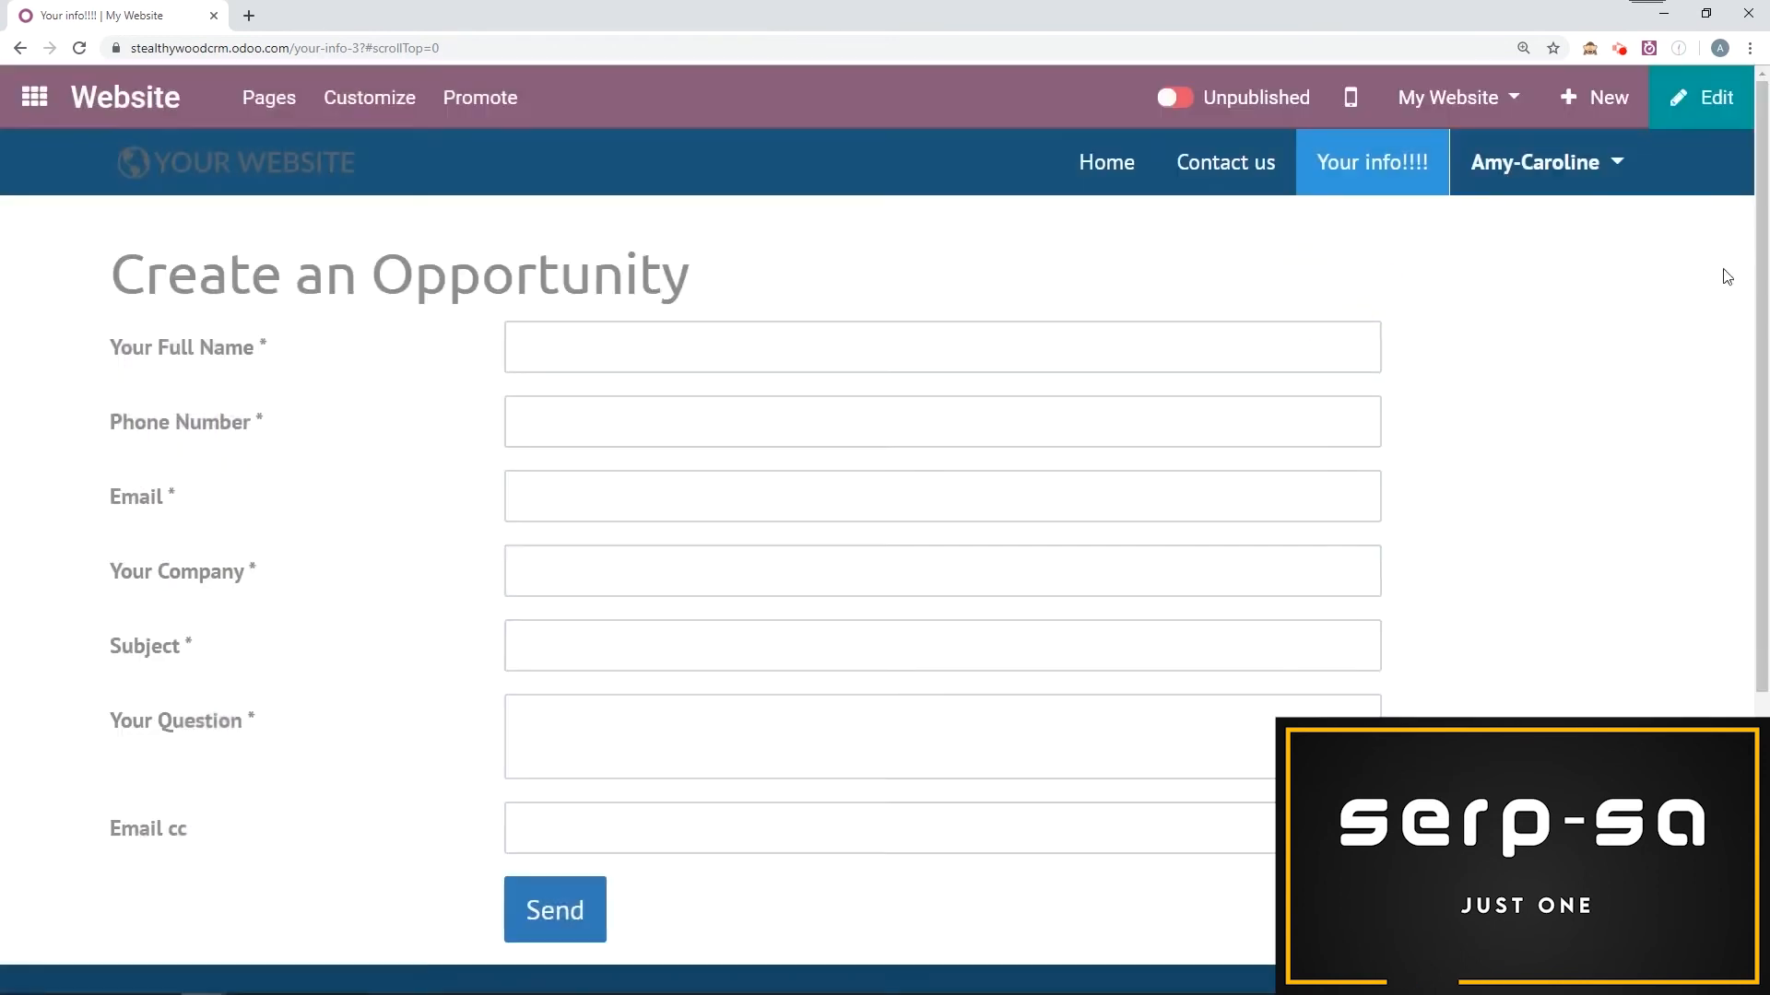
click(1712, 112)
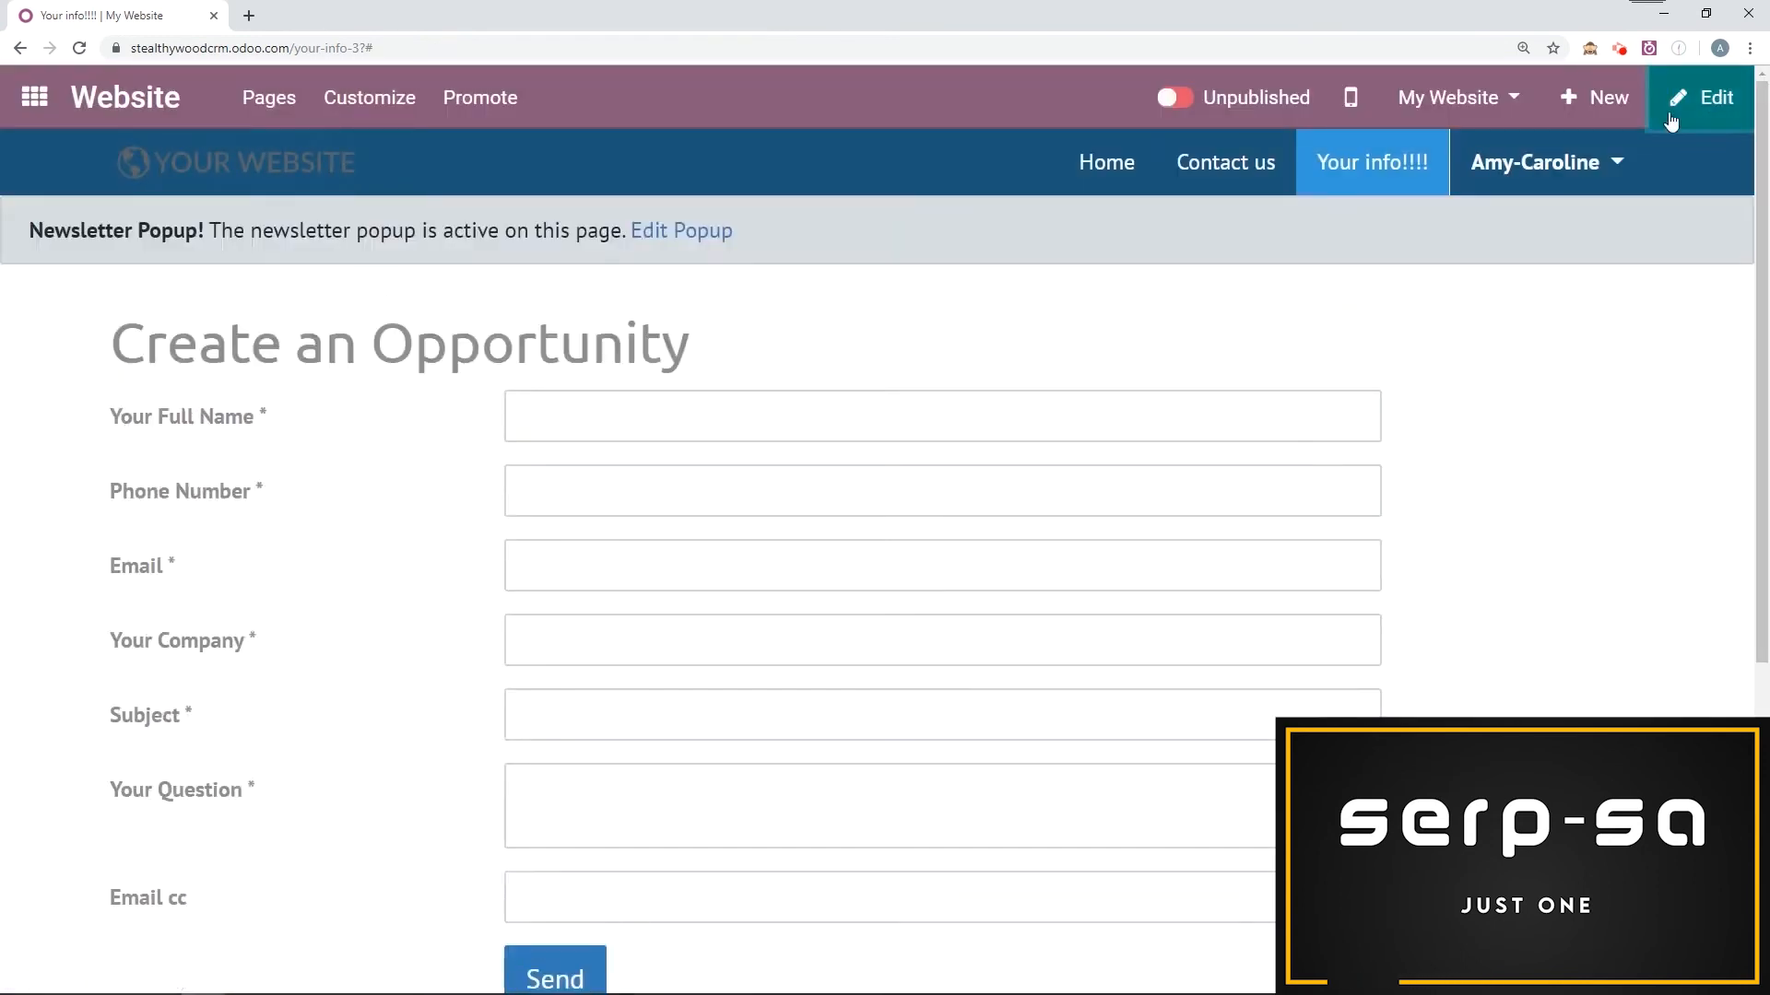
click(682, 231)
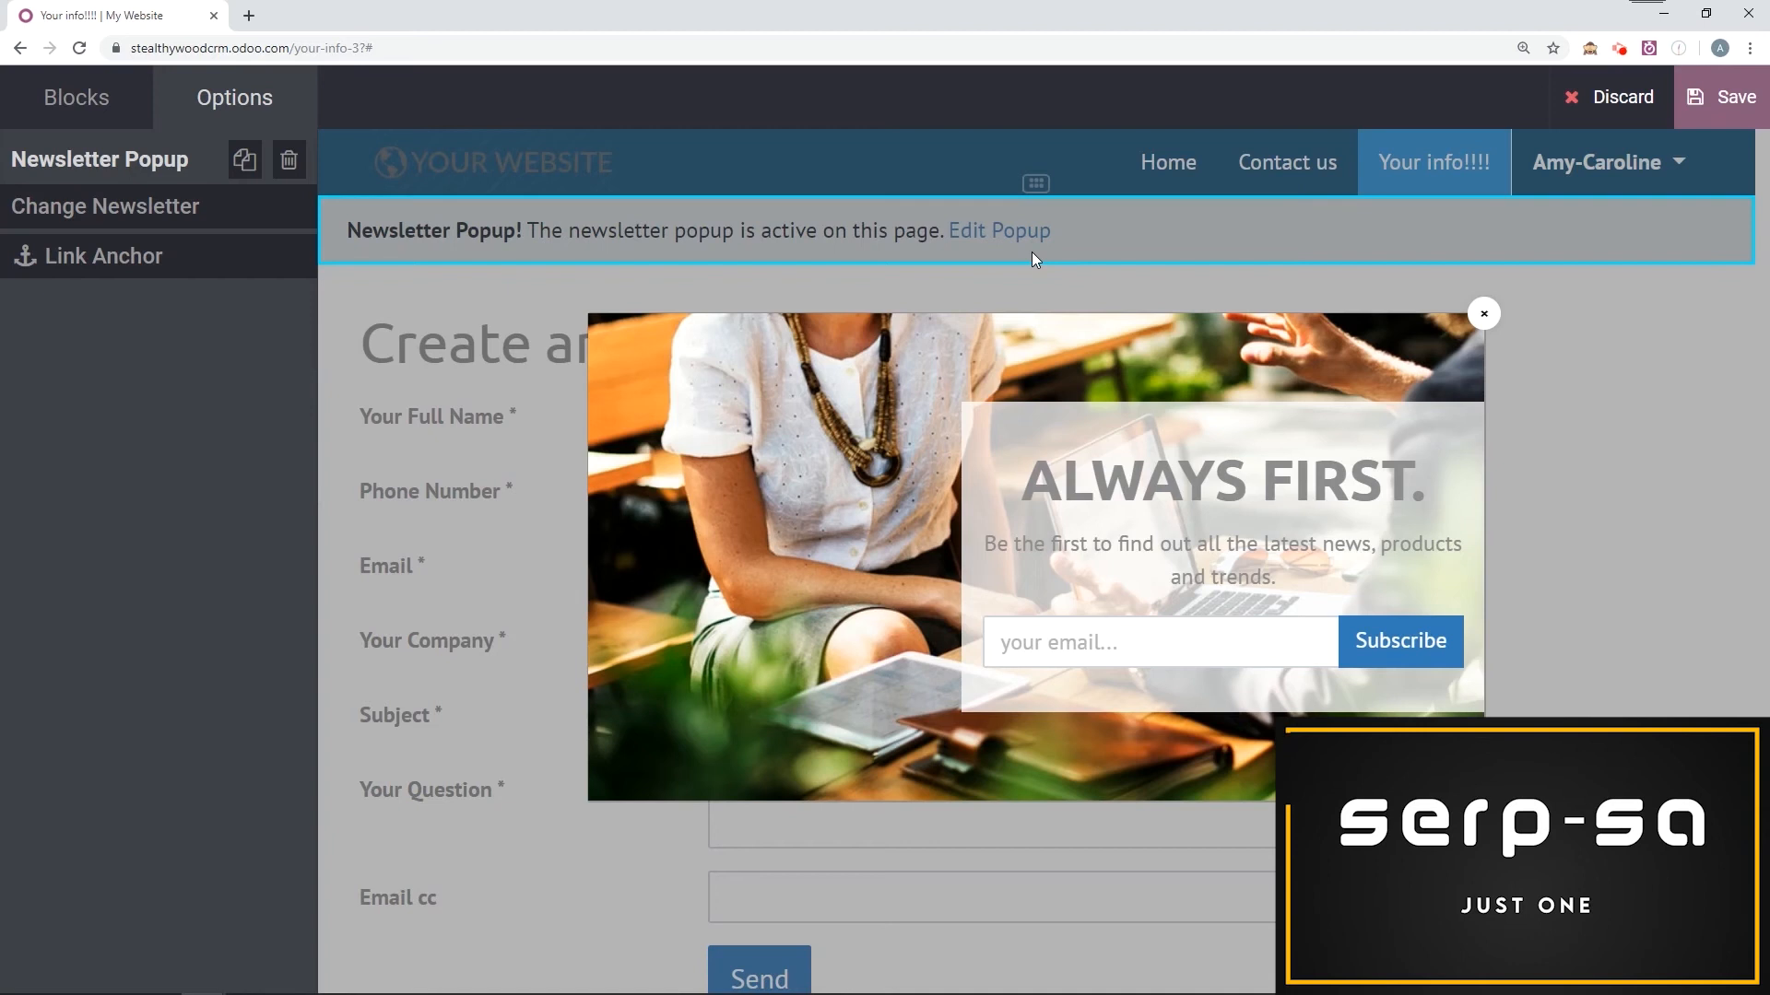
click(1488, 300)
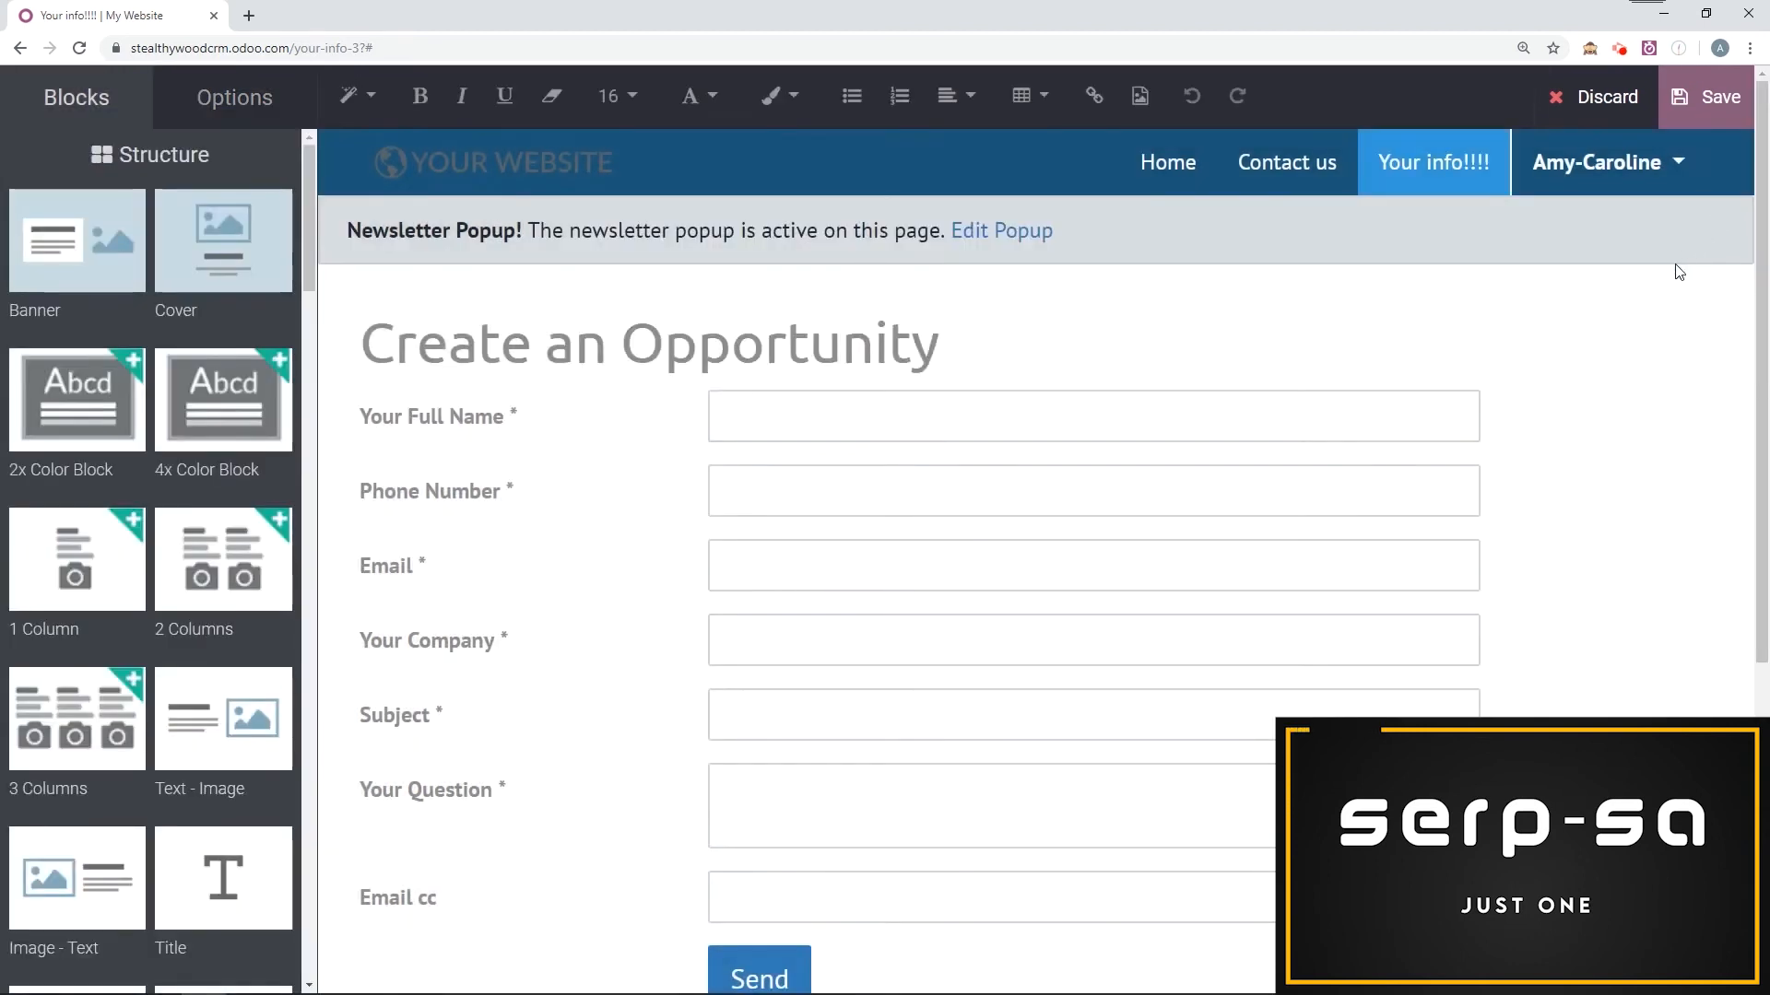
click(1706, 96)
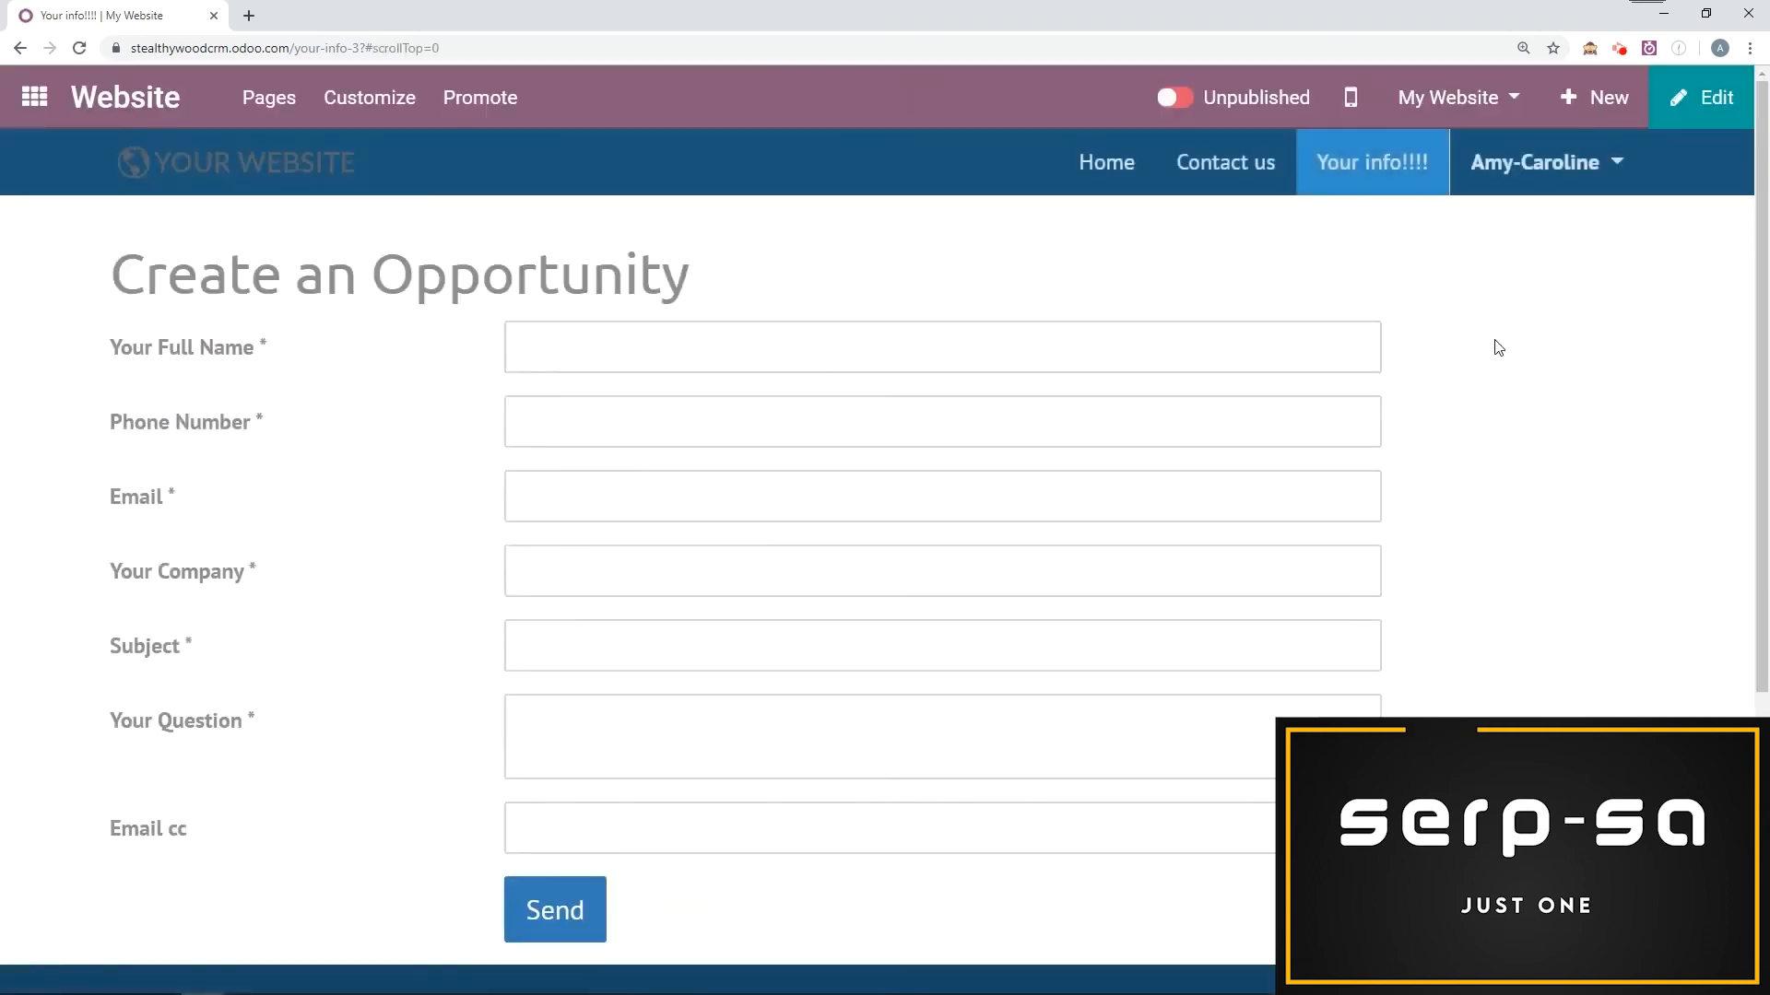
Open the CRM app's settings and examine the Lead Generation section, especially the Visits to Leads option.
click(37, 118)
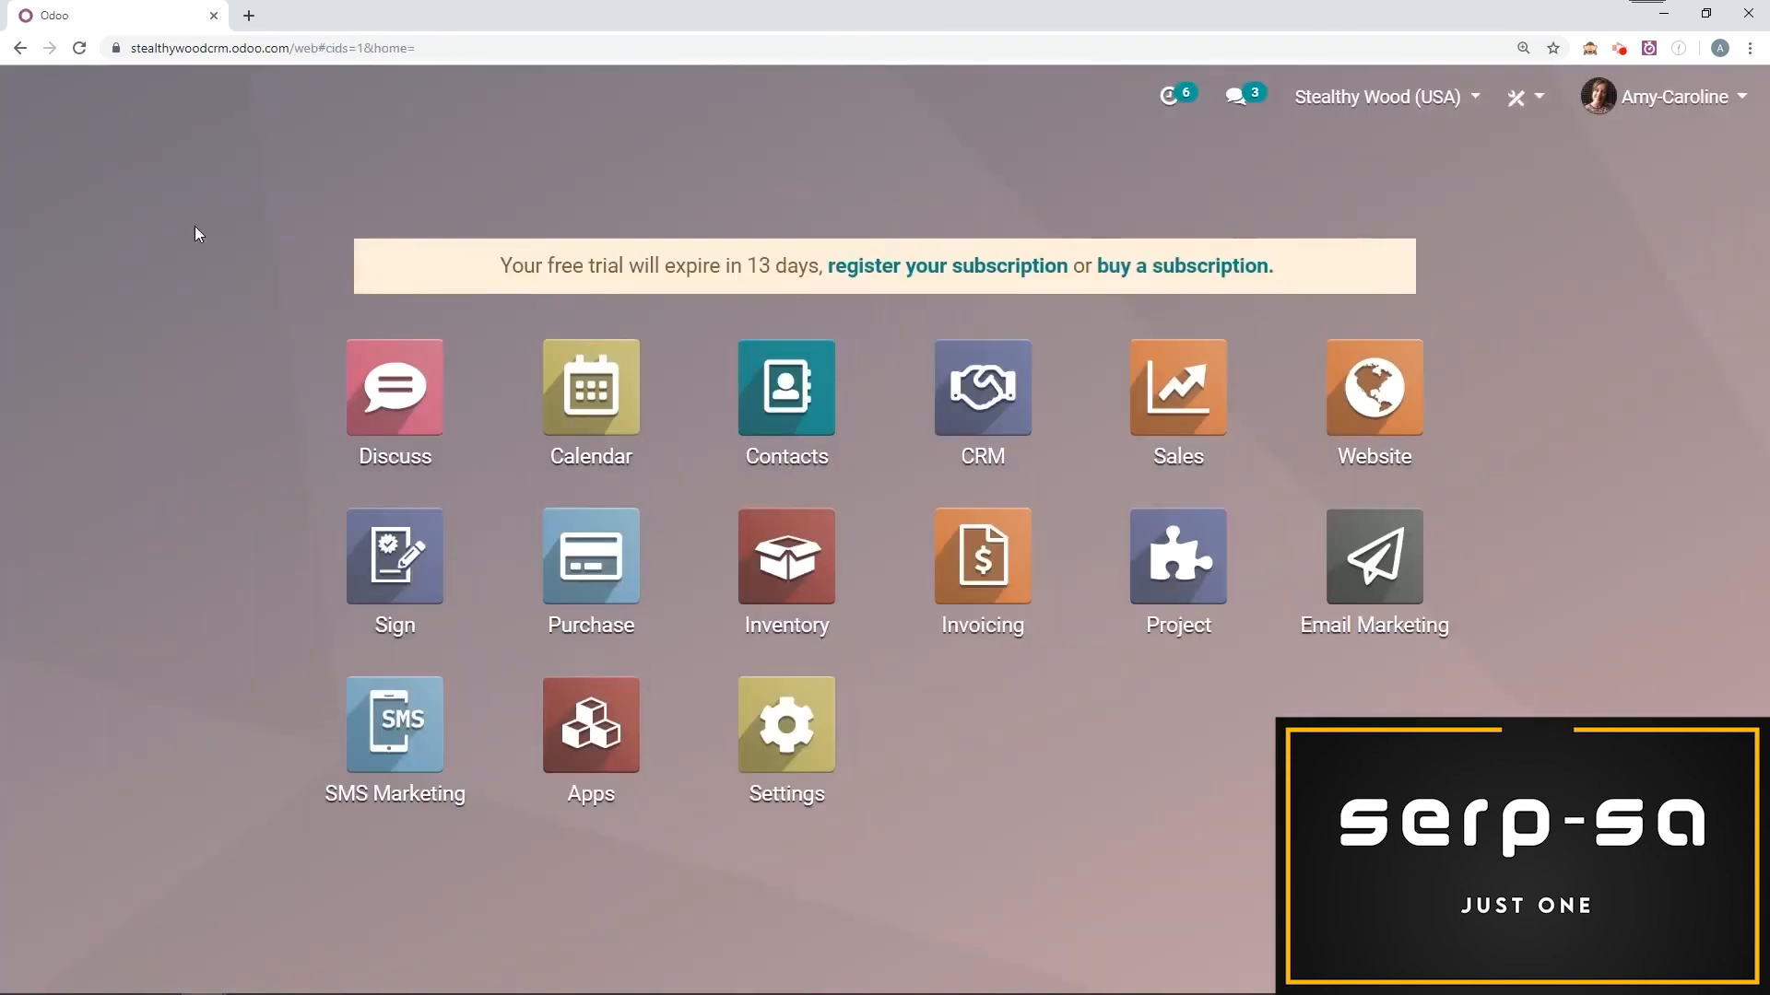
click(1007, 351)
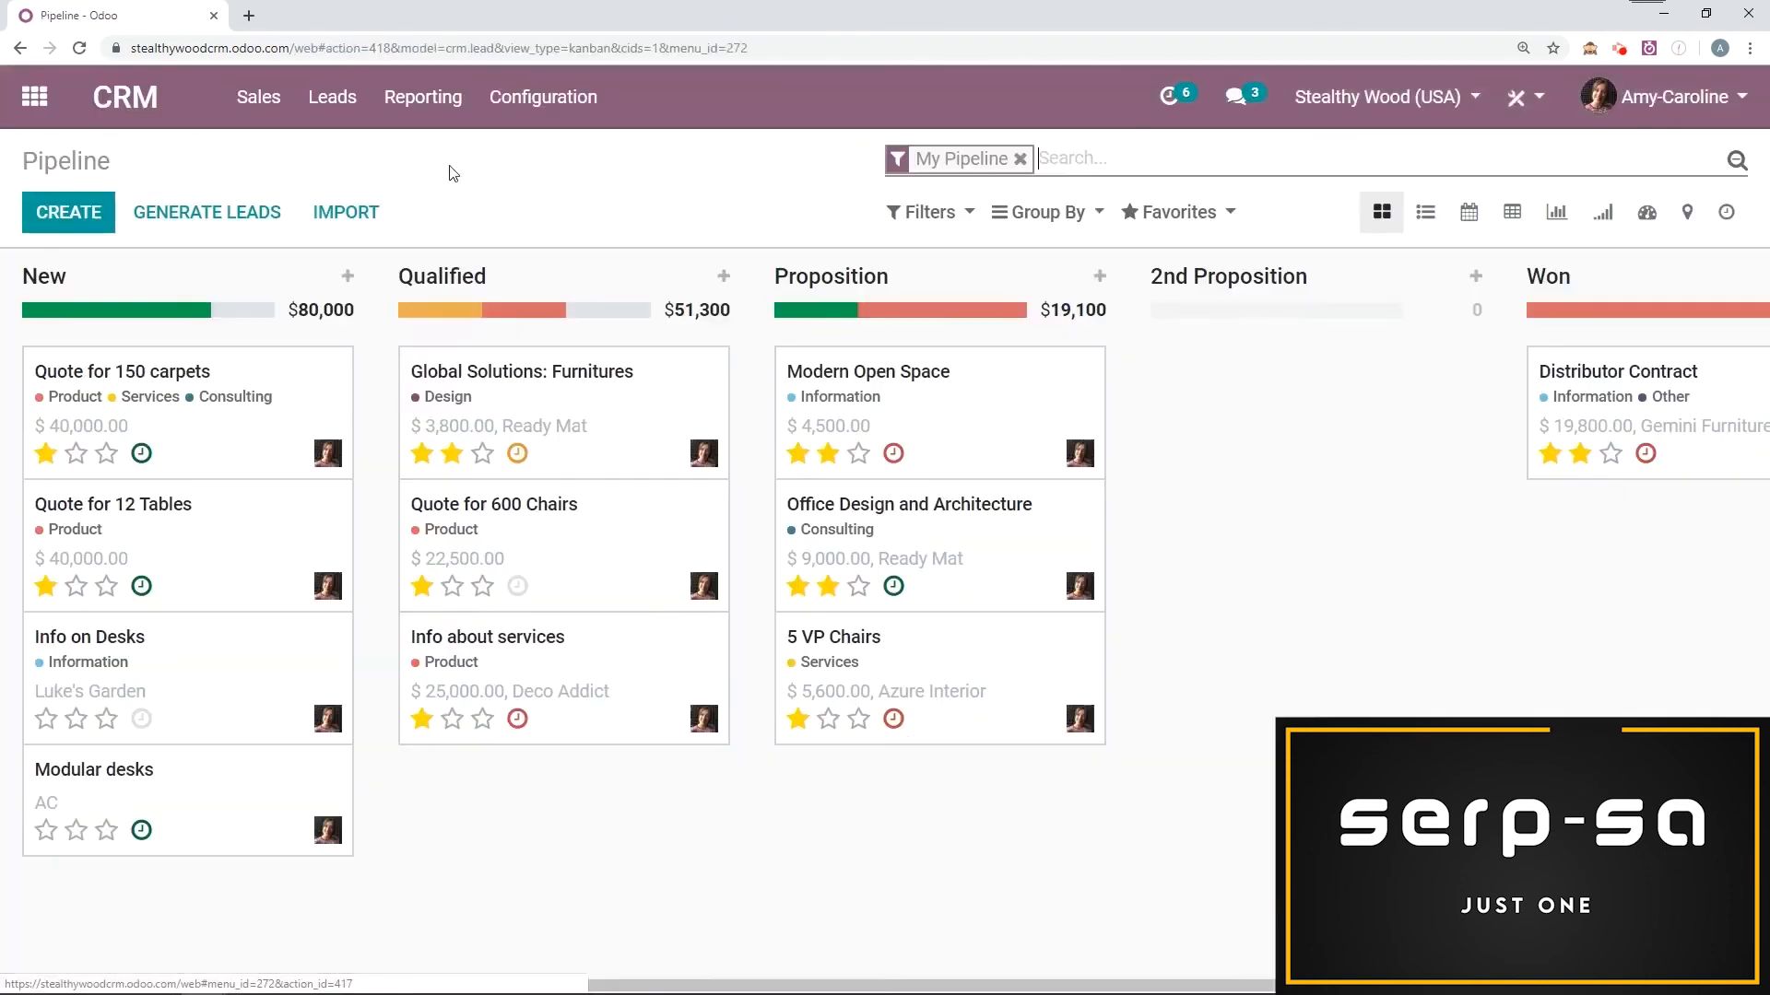
click(530, 101)
click(556, 164)
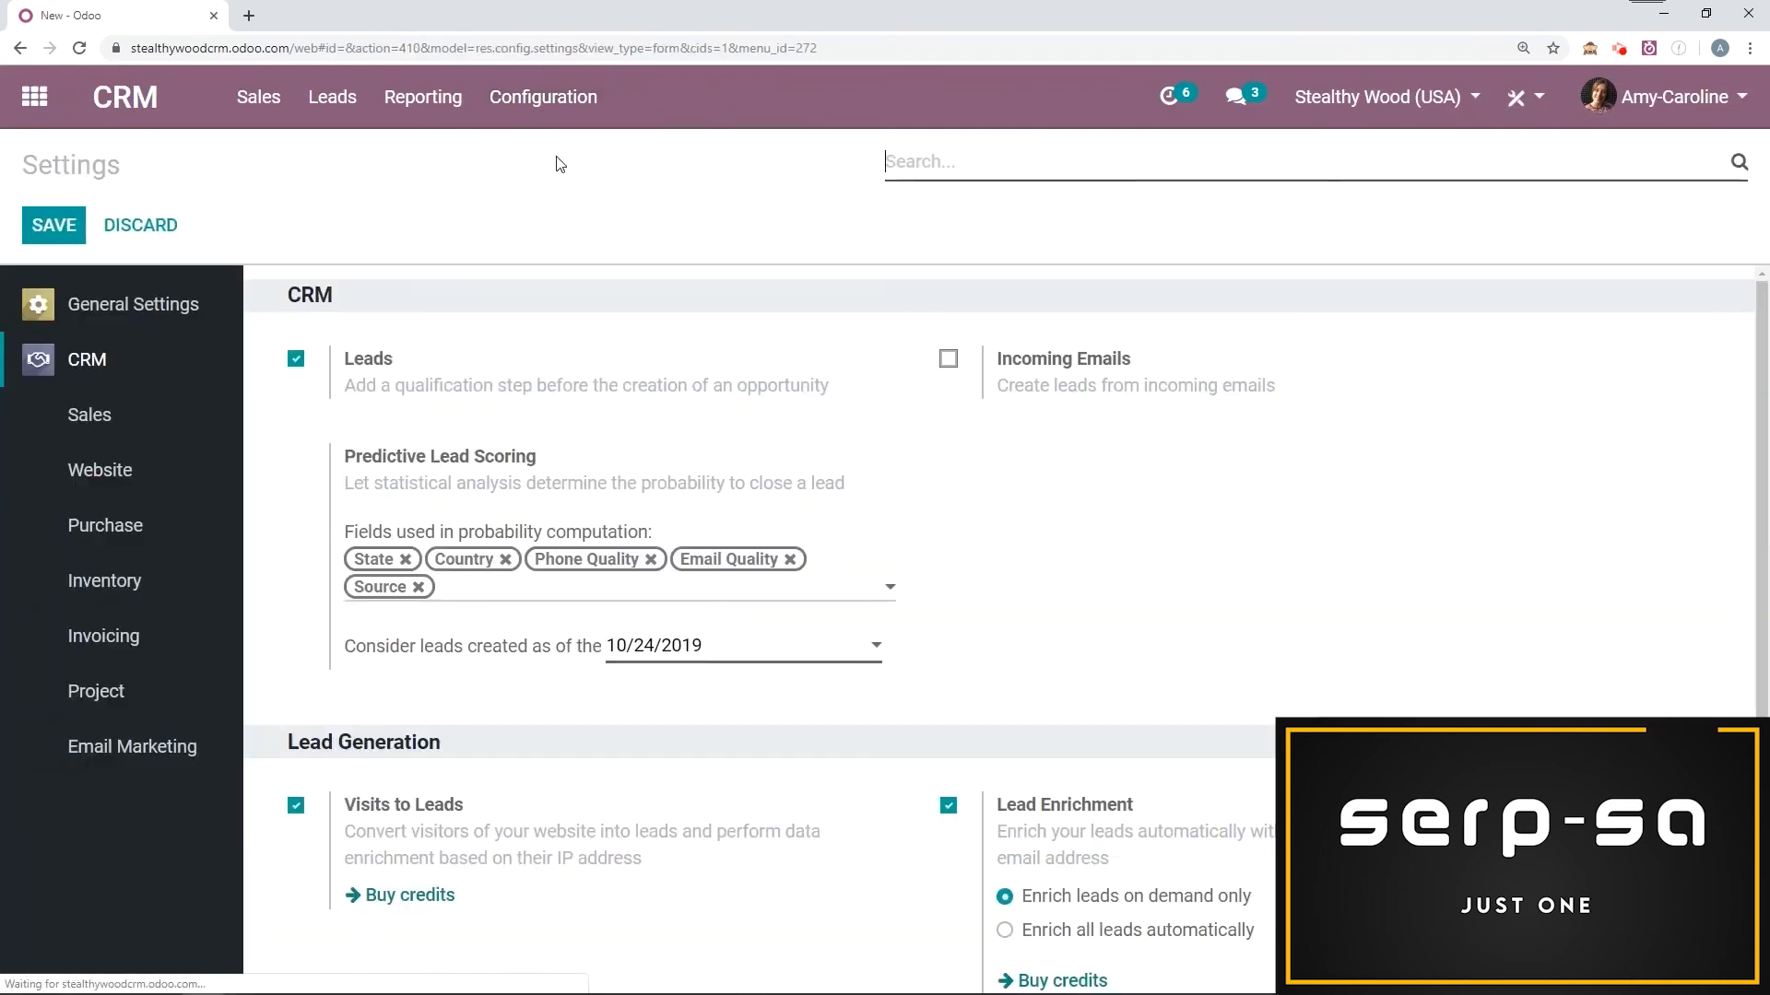
triple_click(455, 743)
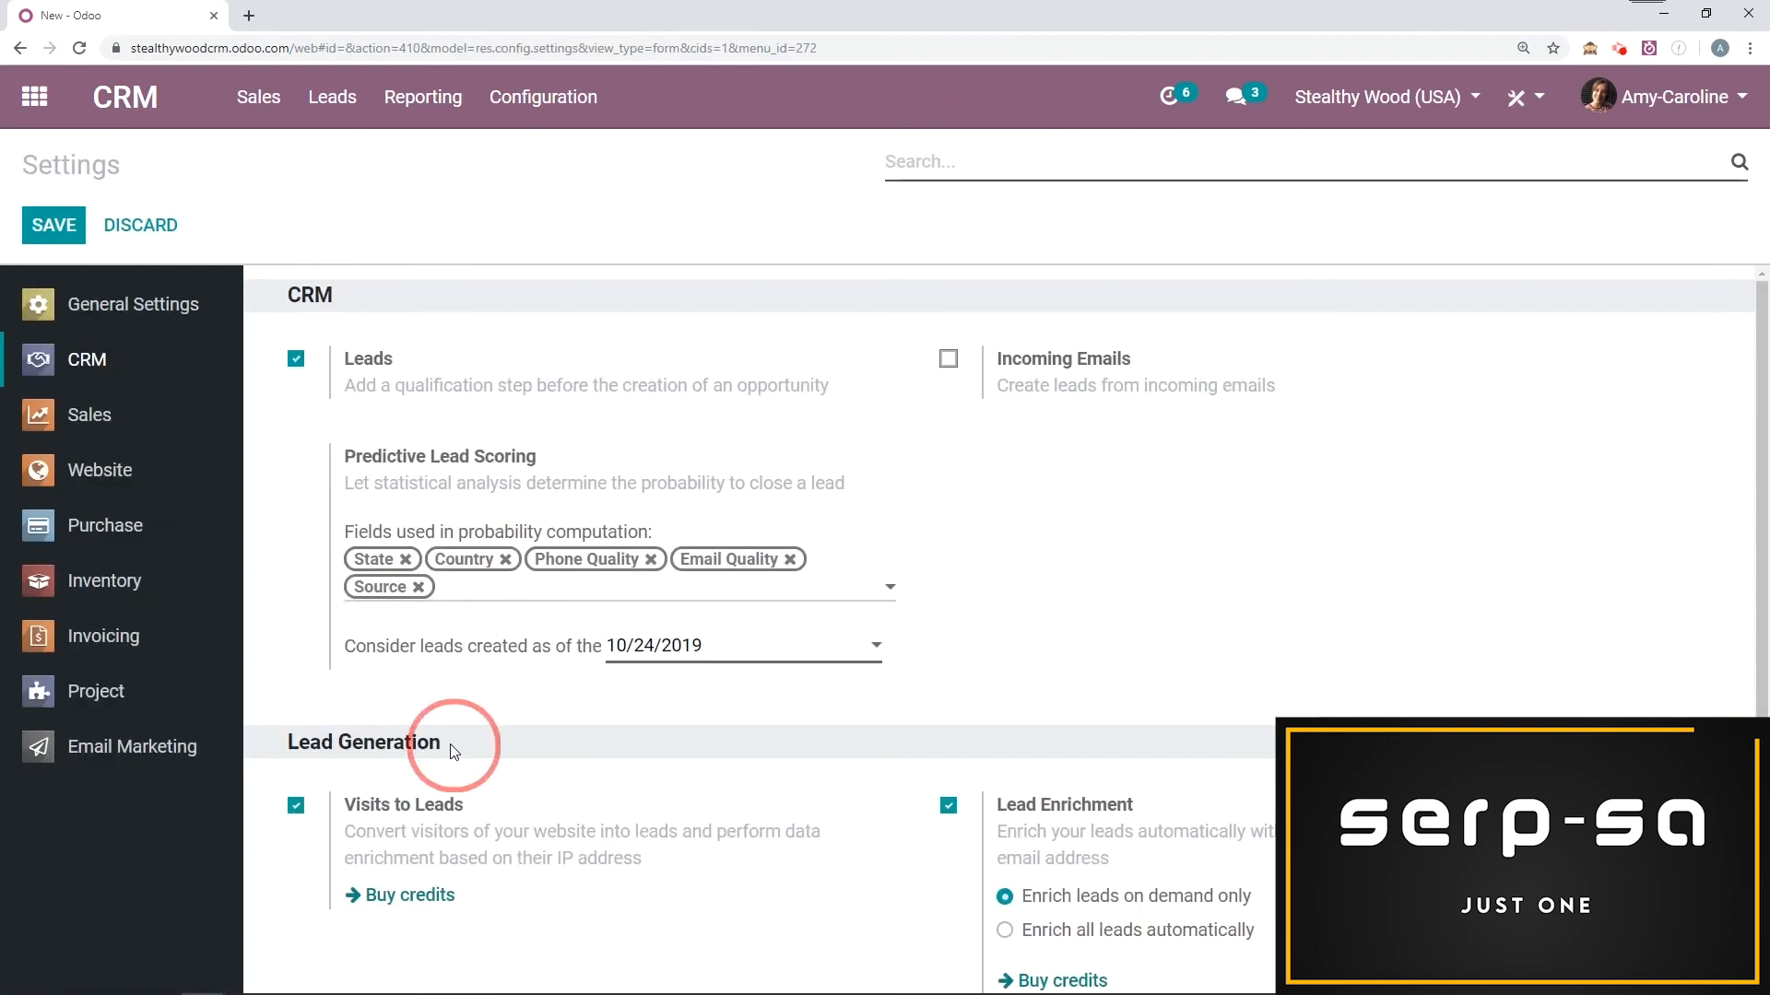
scroll(500, 771, down, 2)
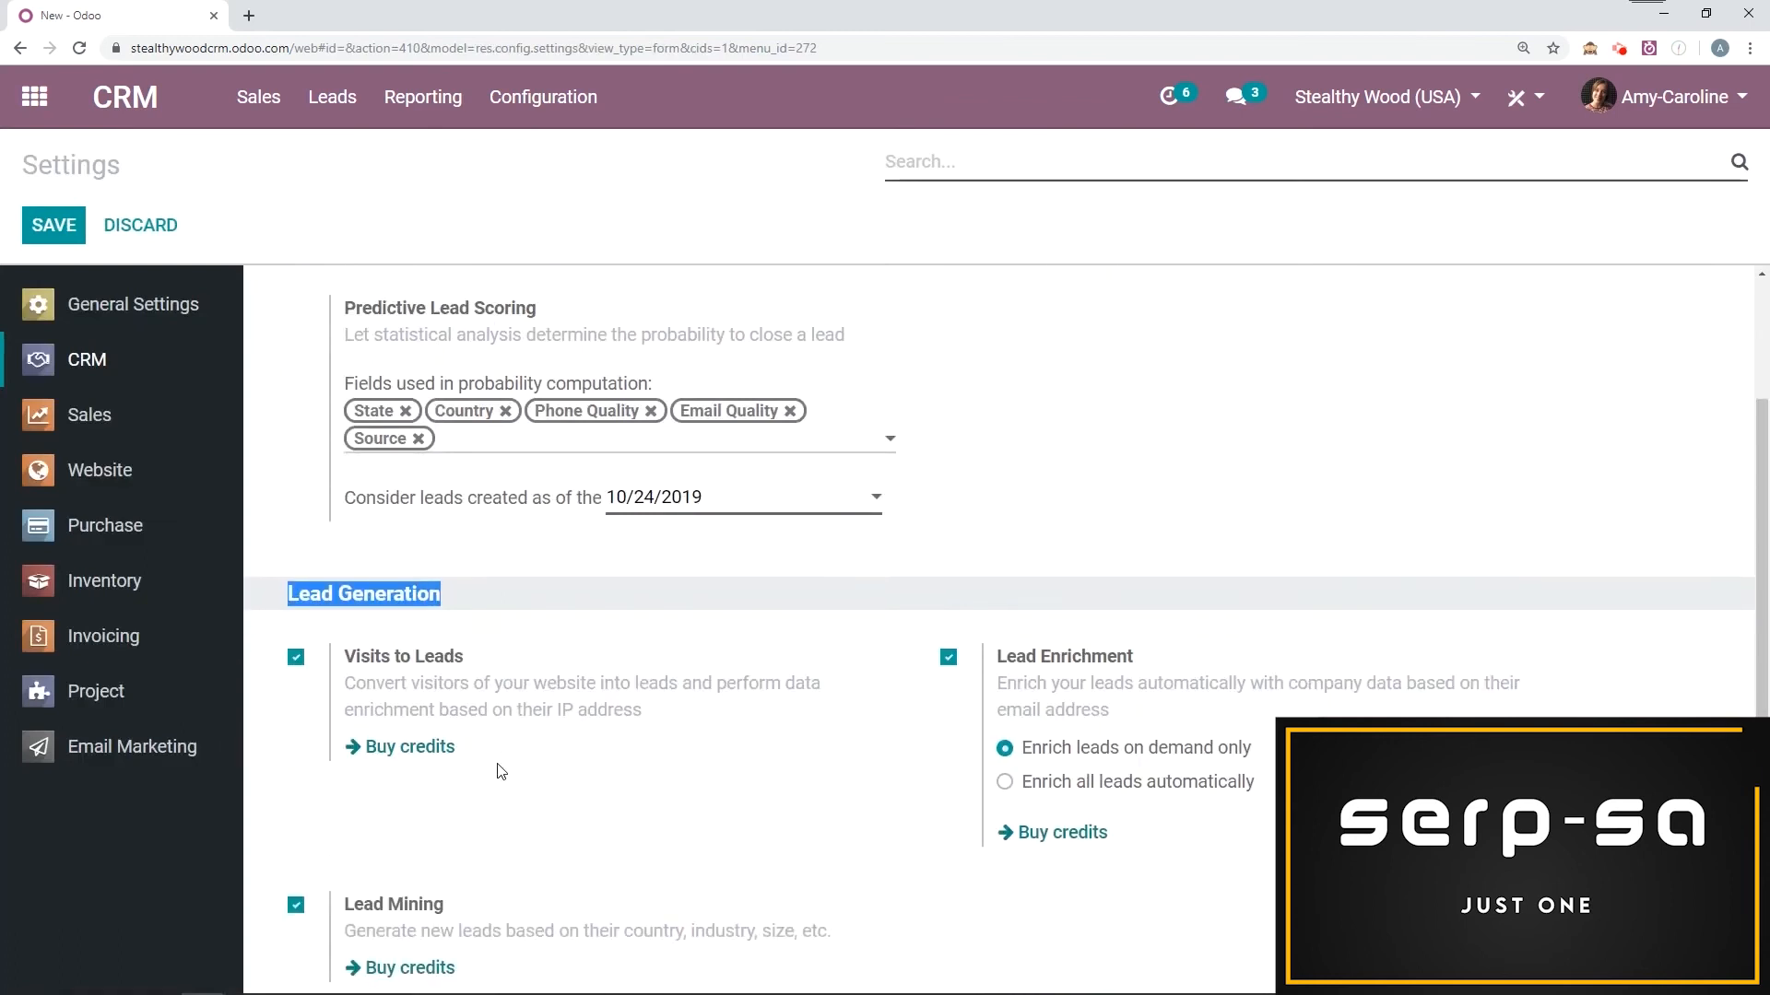
drag(509, 670, 336, 665)
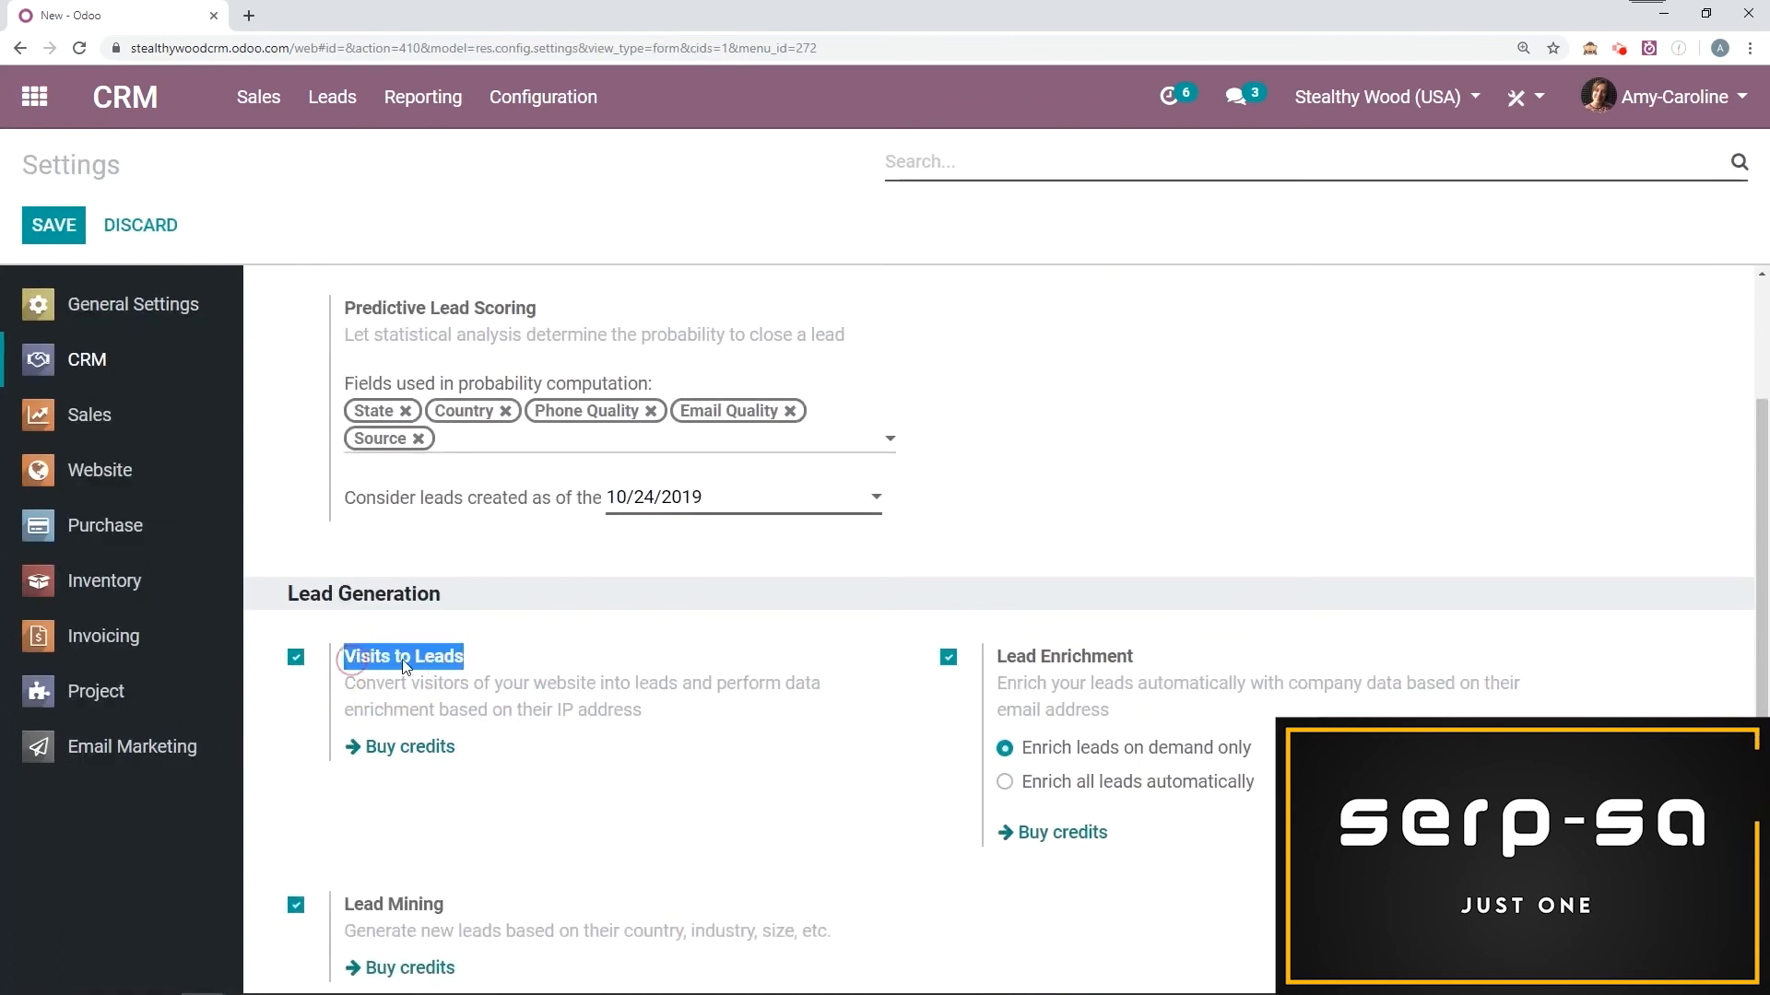
click(648, 656)
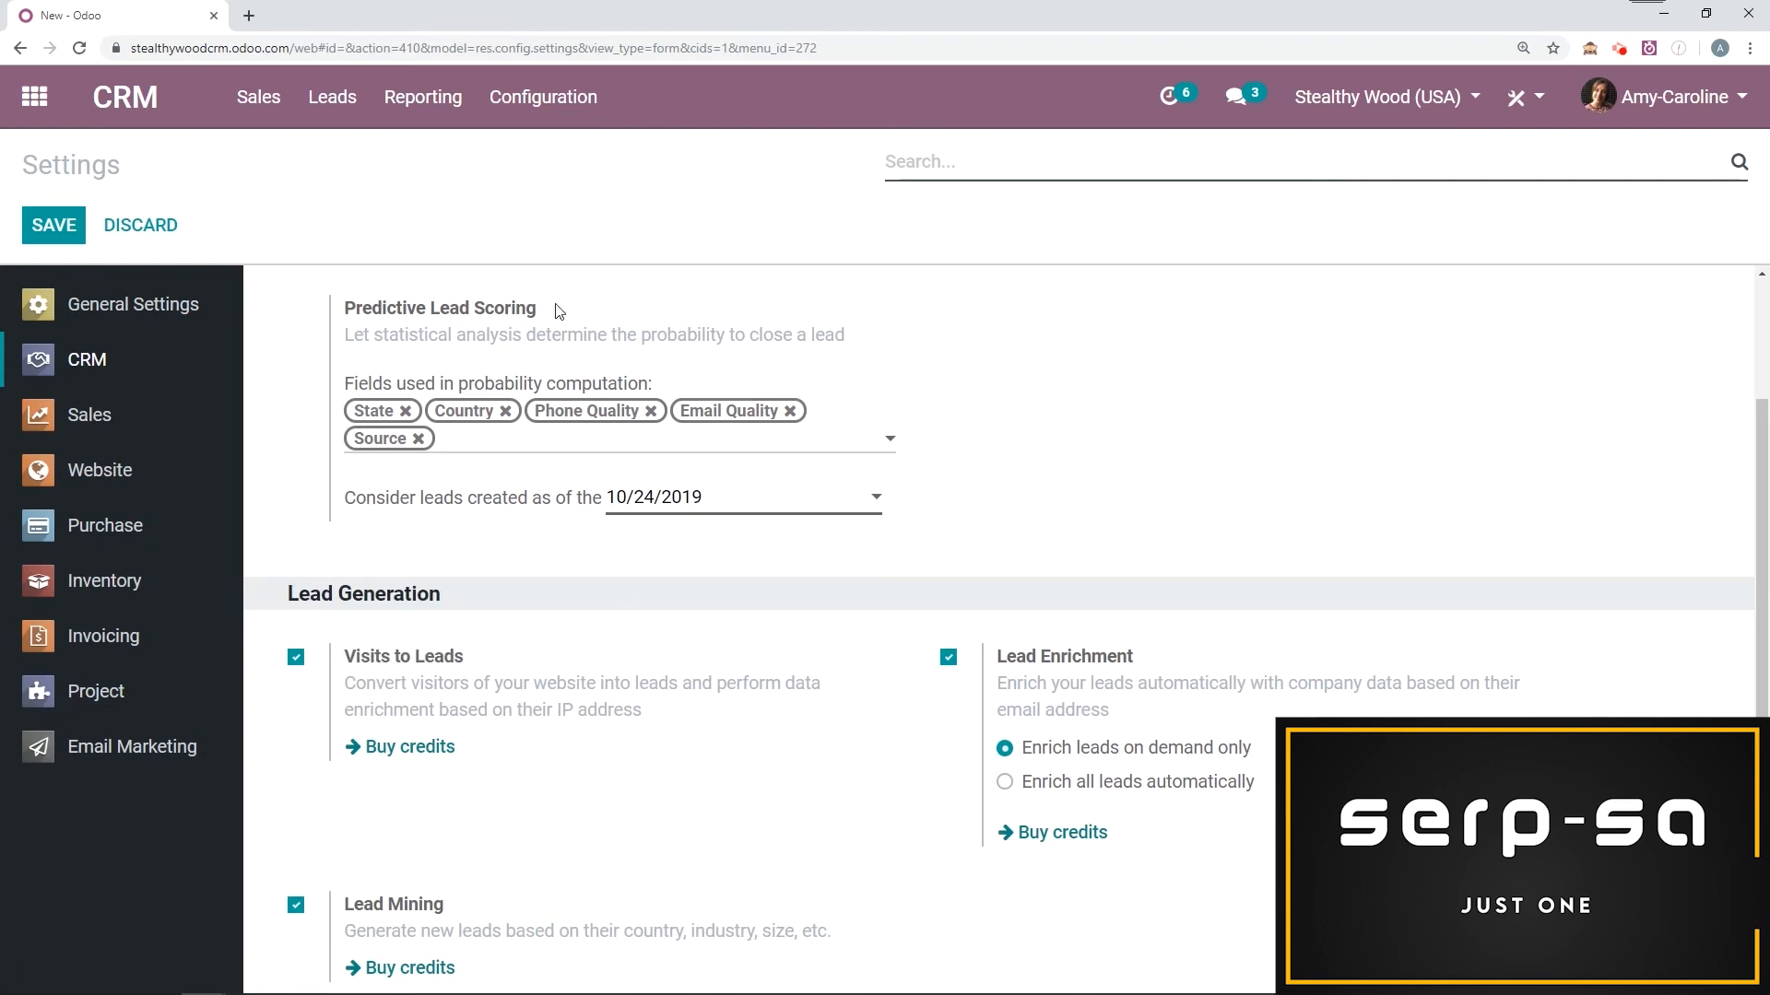
Start a new Visits to Leads rule in the CRM configuration and name it "Interest in Products".
click(549, 109)
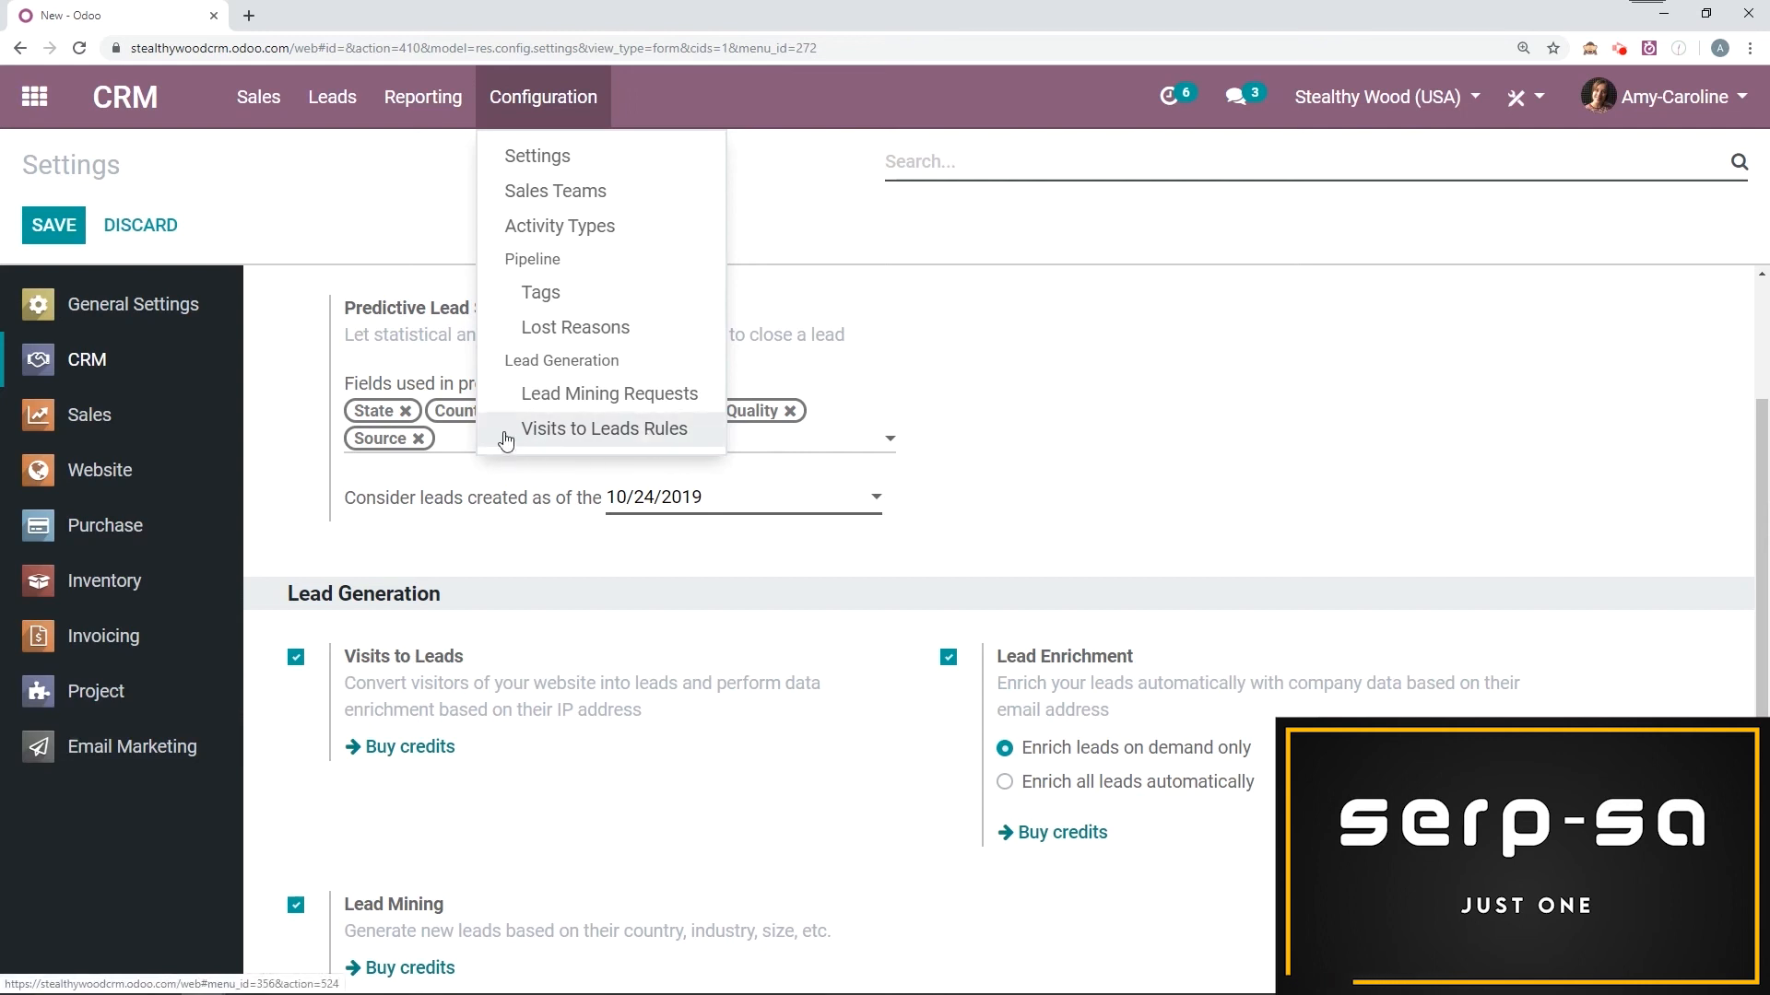
click(680, 433)
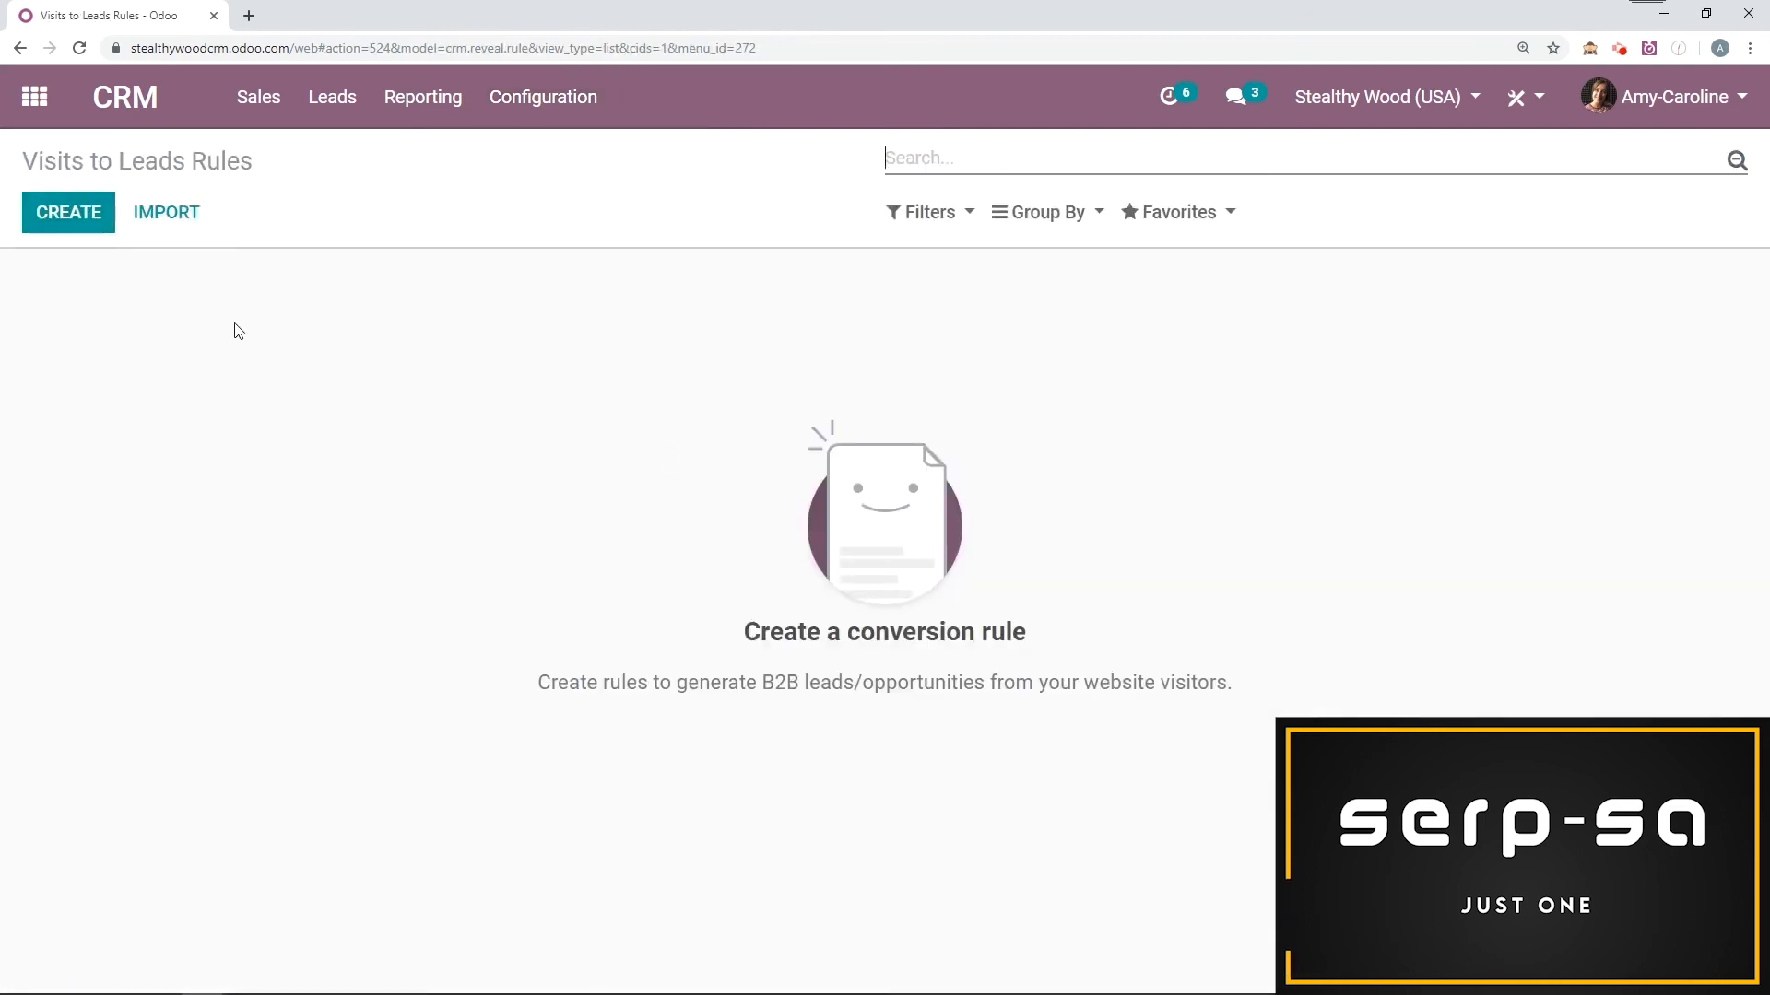
click(55, 213)
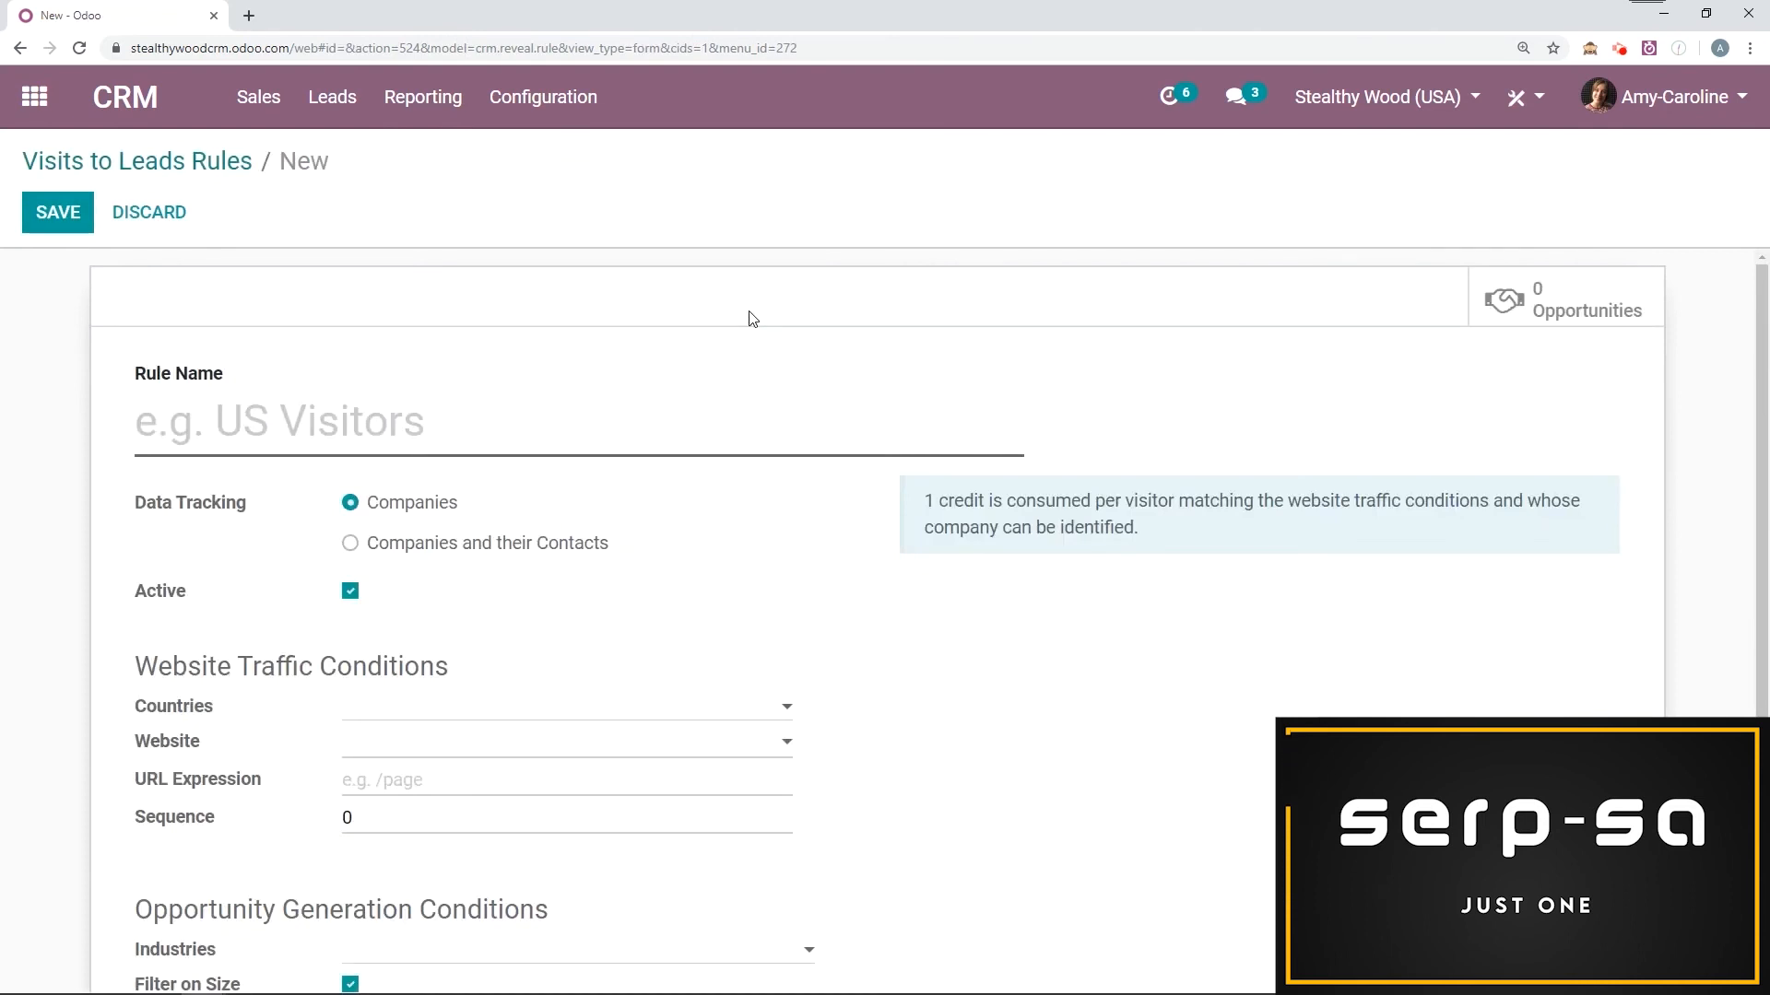
text(Interest in Products)
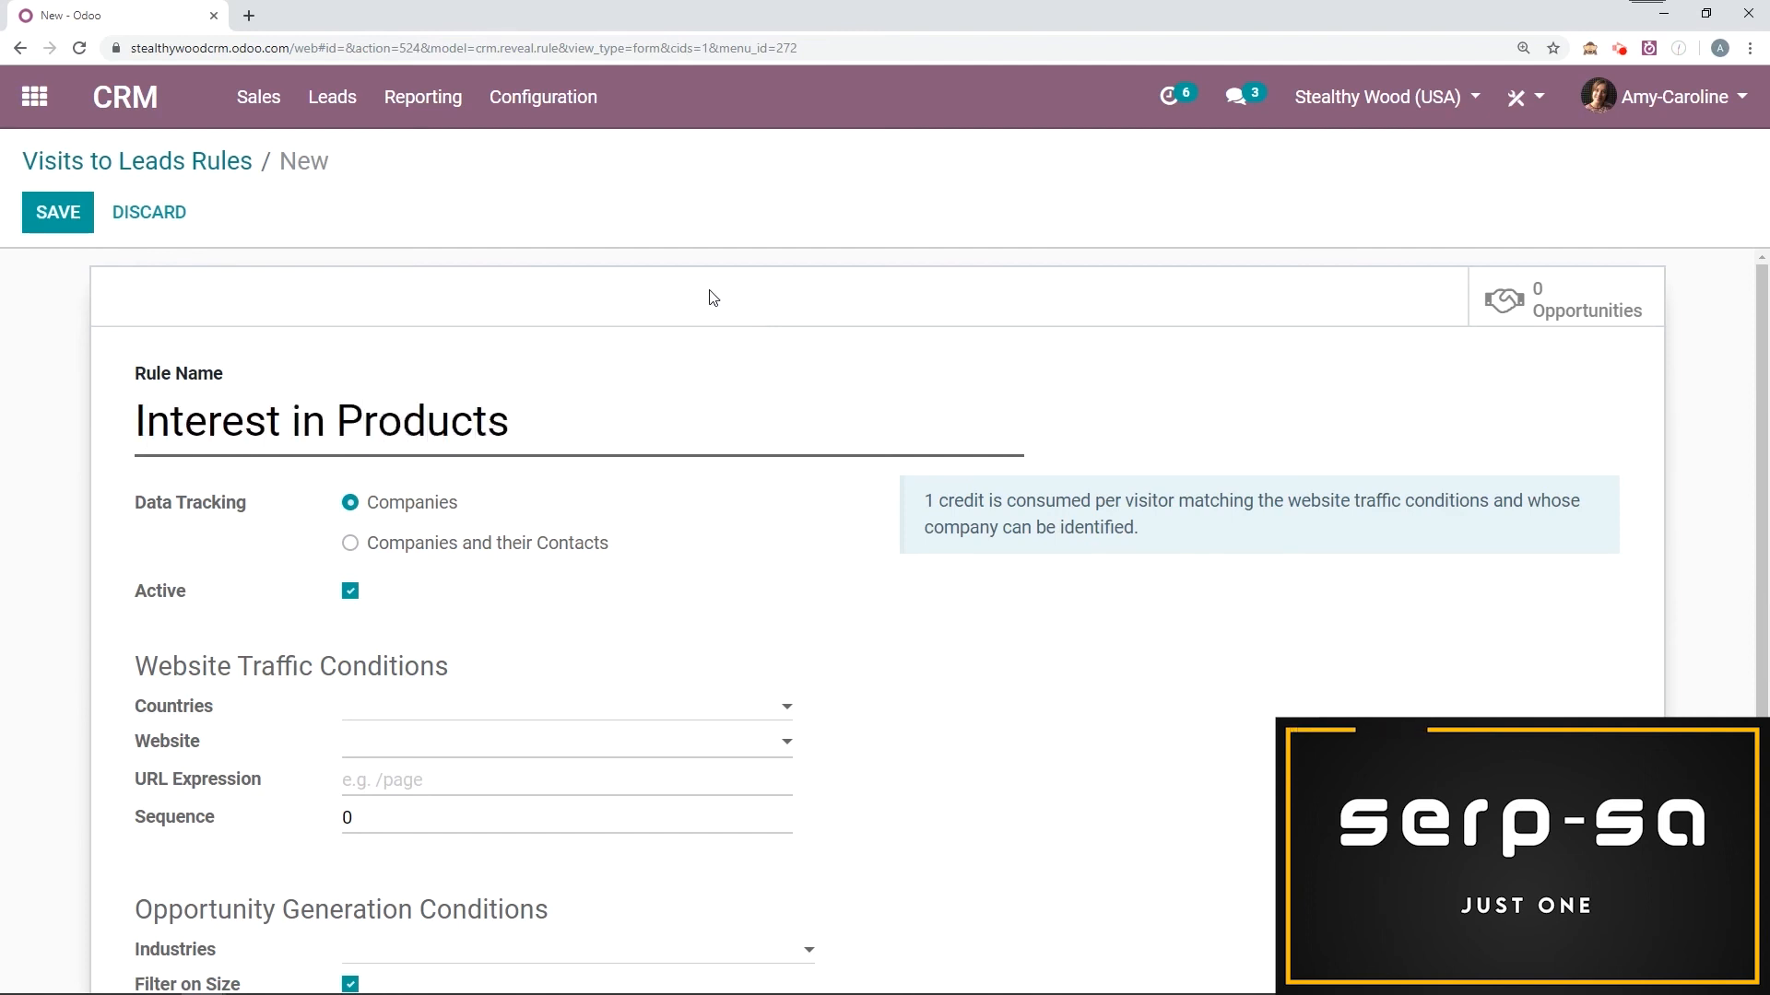
Add Belgium as the rule's country under Website Traffic Conditions and leave the website empty.
scroll(645, 368, down, 2)
scroll(533, 474, up, 1)
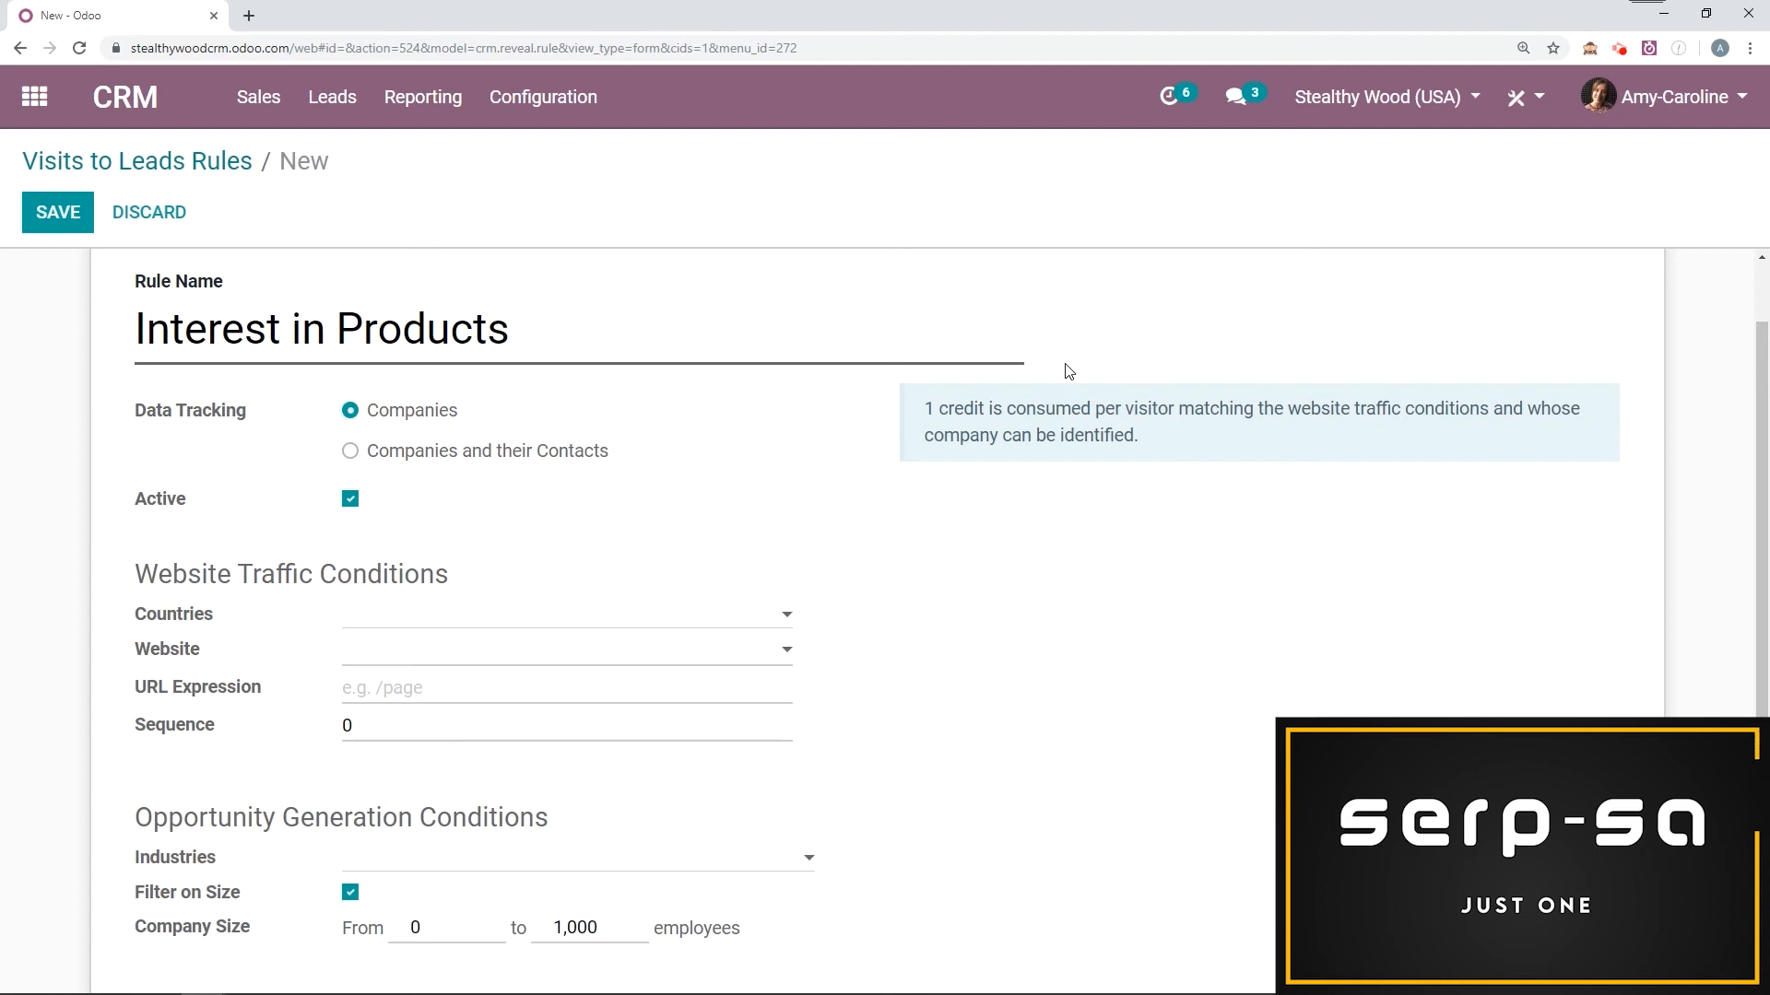
scroll(1025, 392, down, 2)
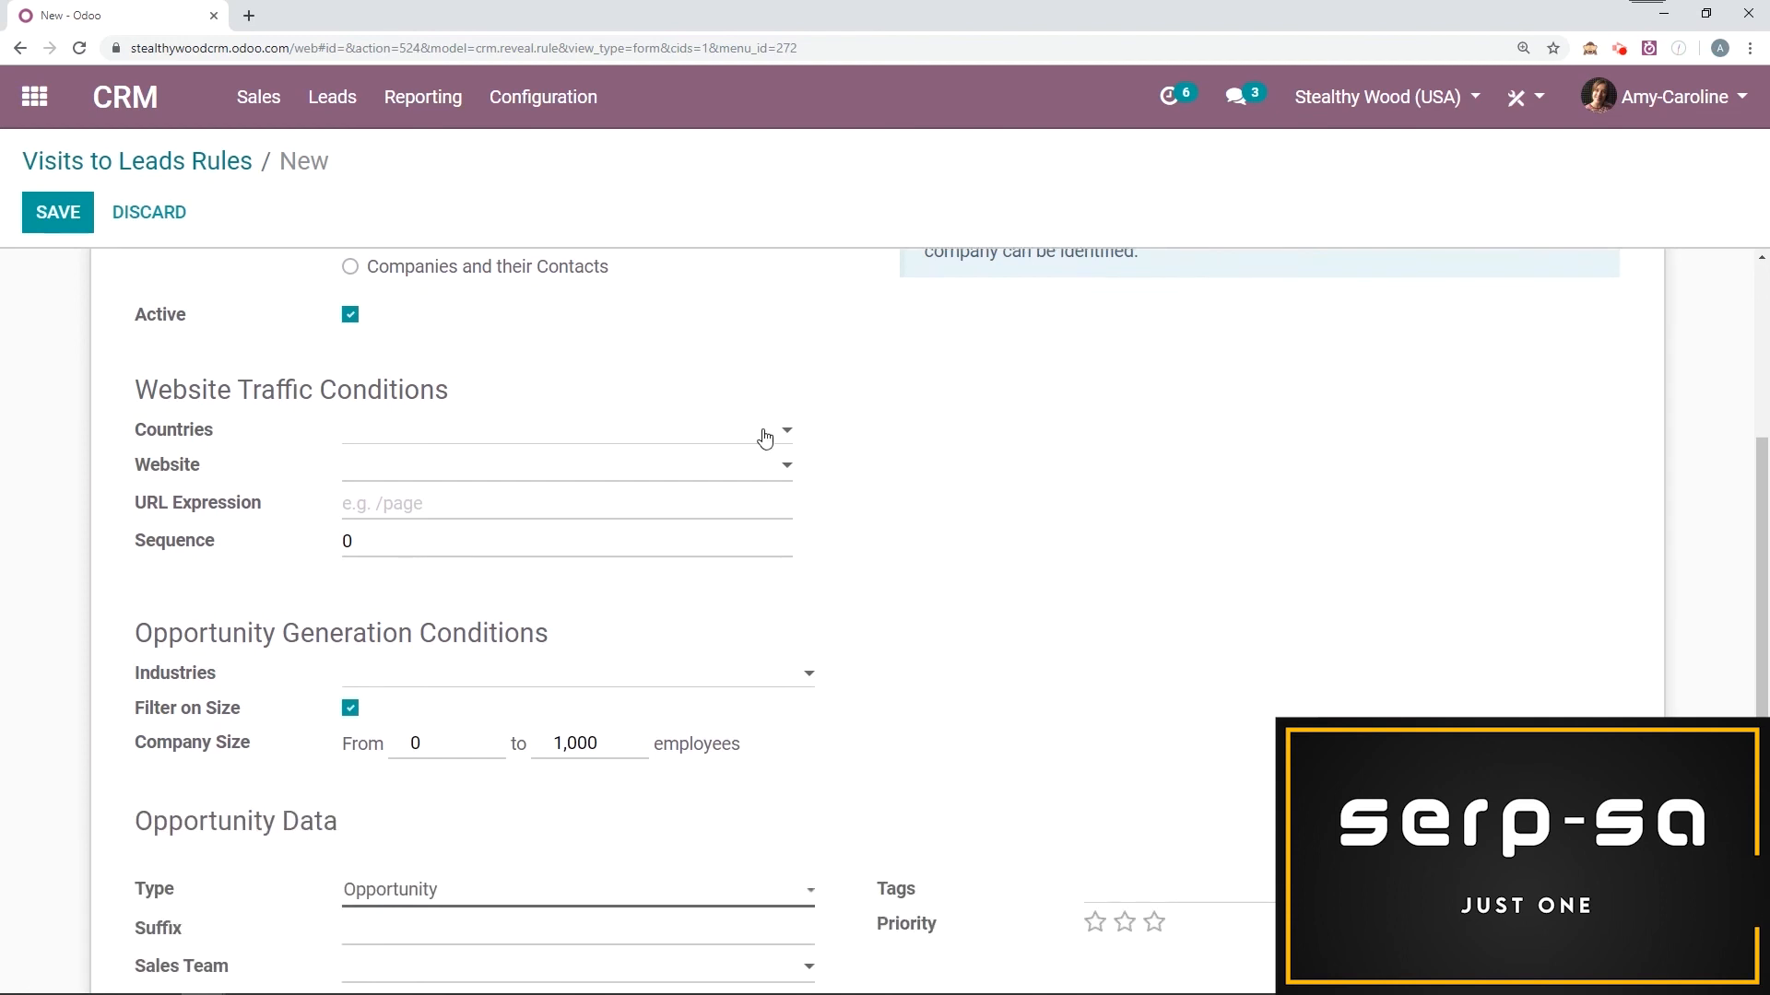
click(443, 441)
text(belg)
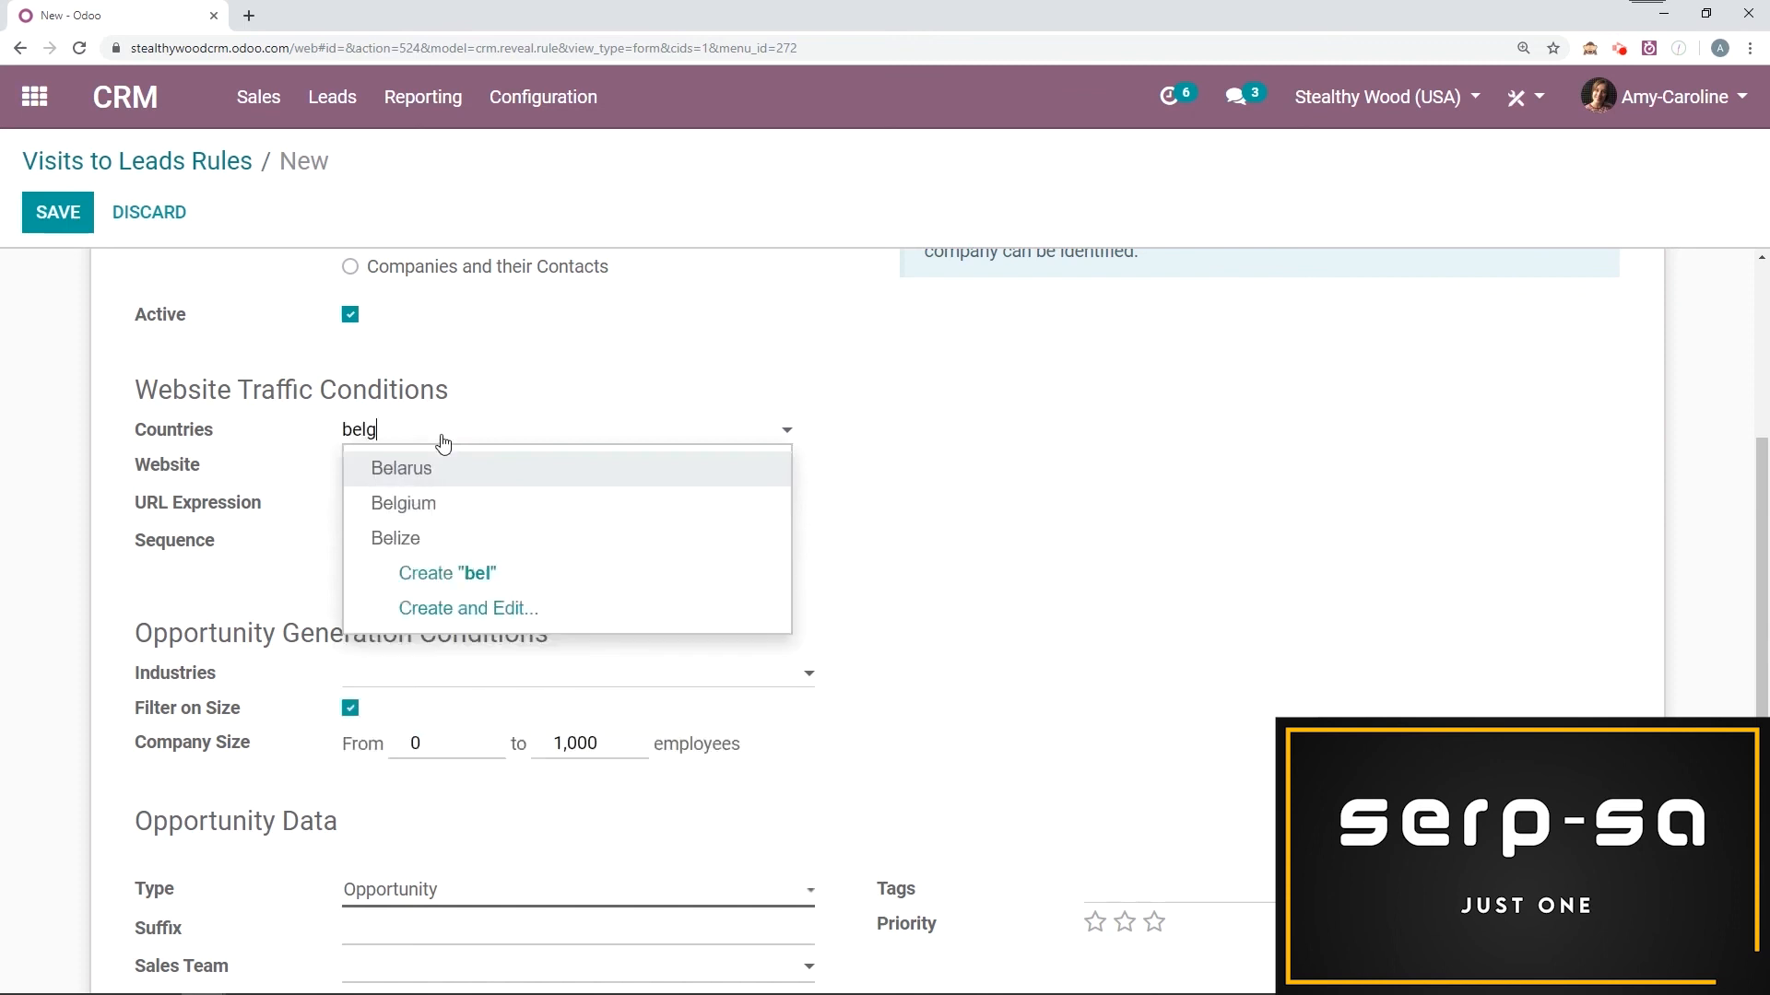
click(446, 485)
click(452, 477)
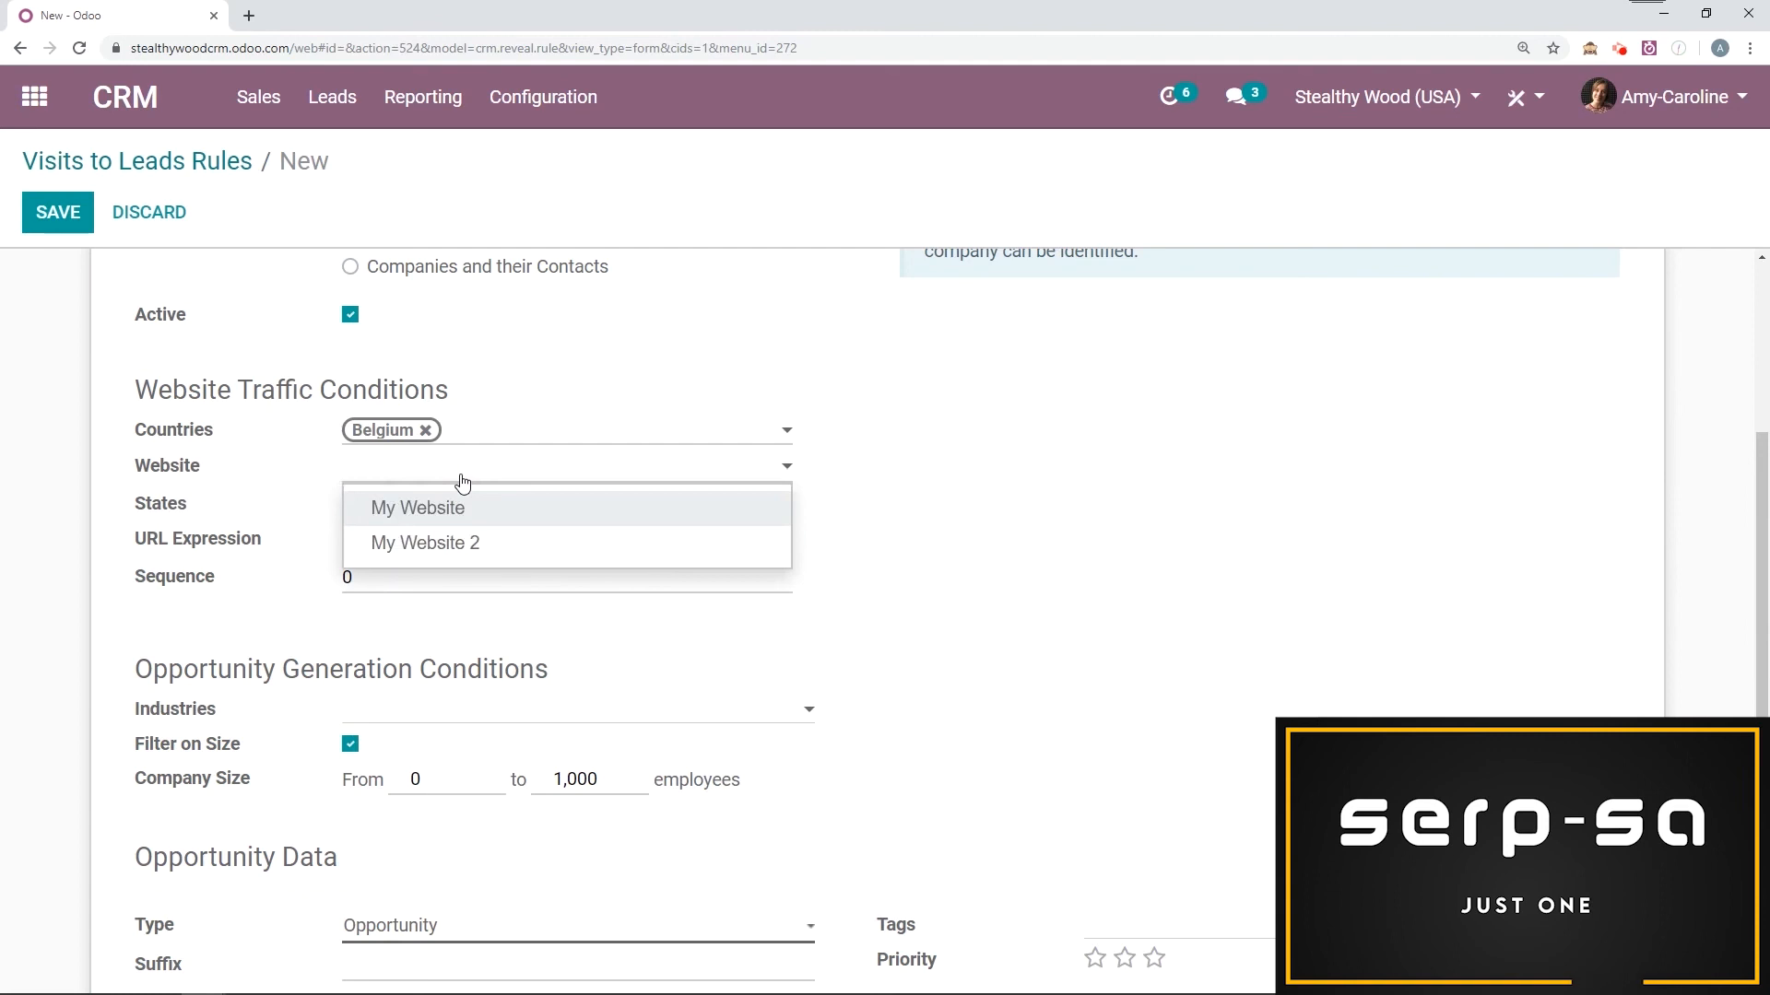
click(793, 388)
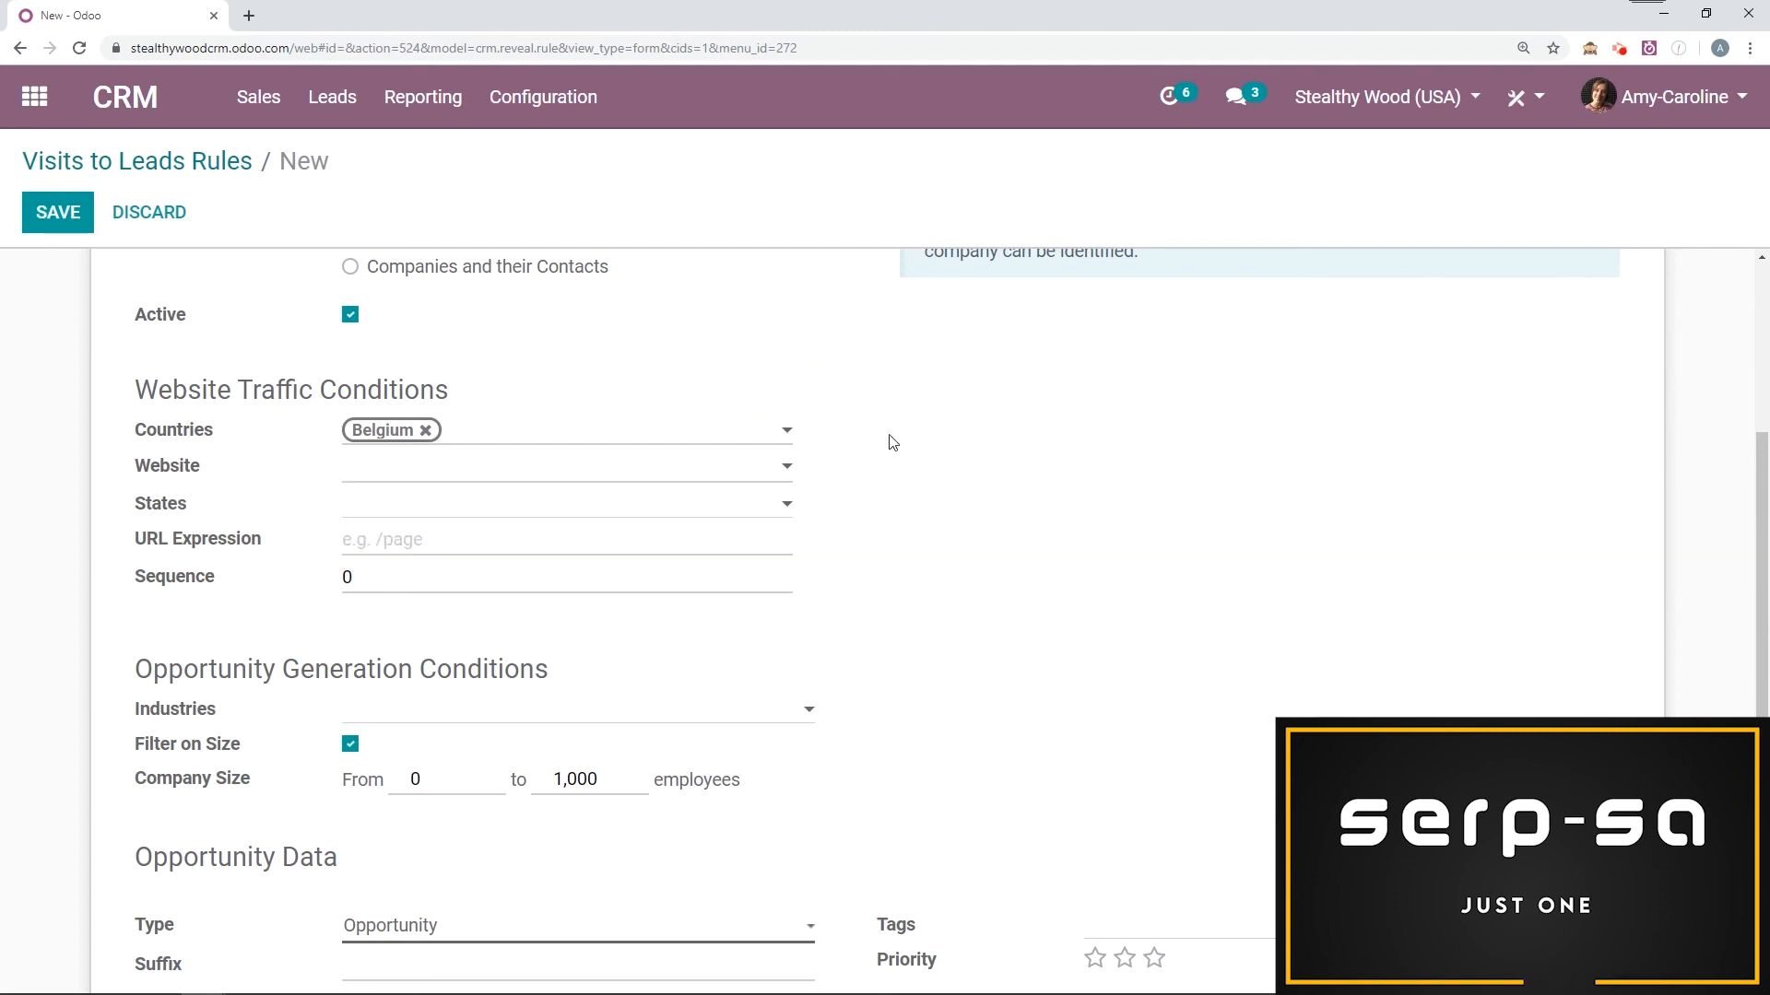
Leave the rule's states empty and set its URL Expression to "/products*".
scroll(892, 442, down, 1)
click(754, 421)
click(935, 419)
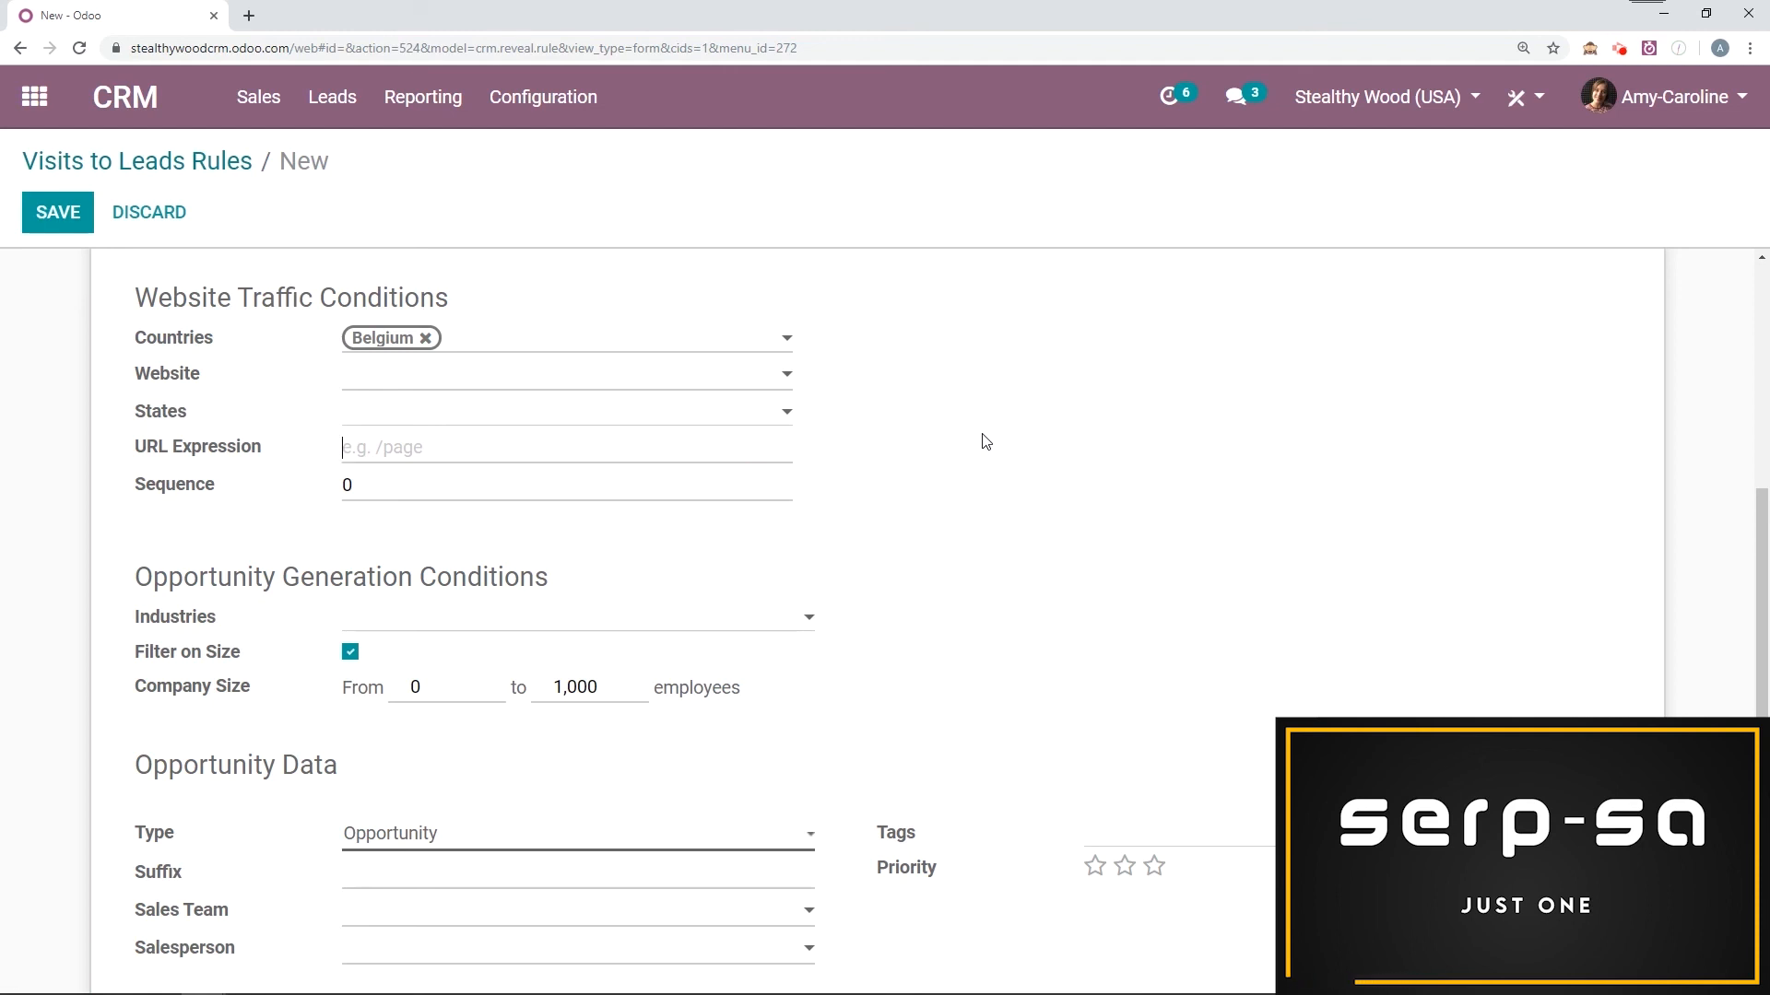
text(/prodcuts*)
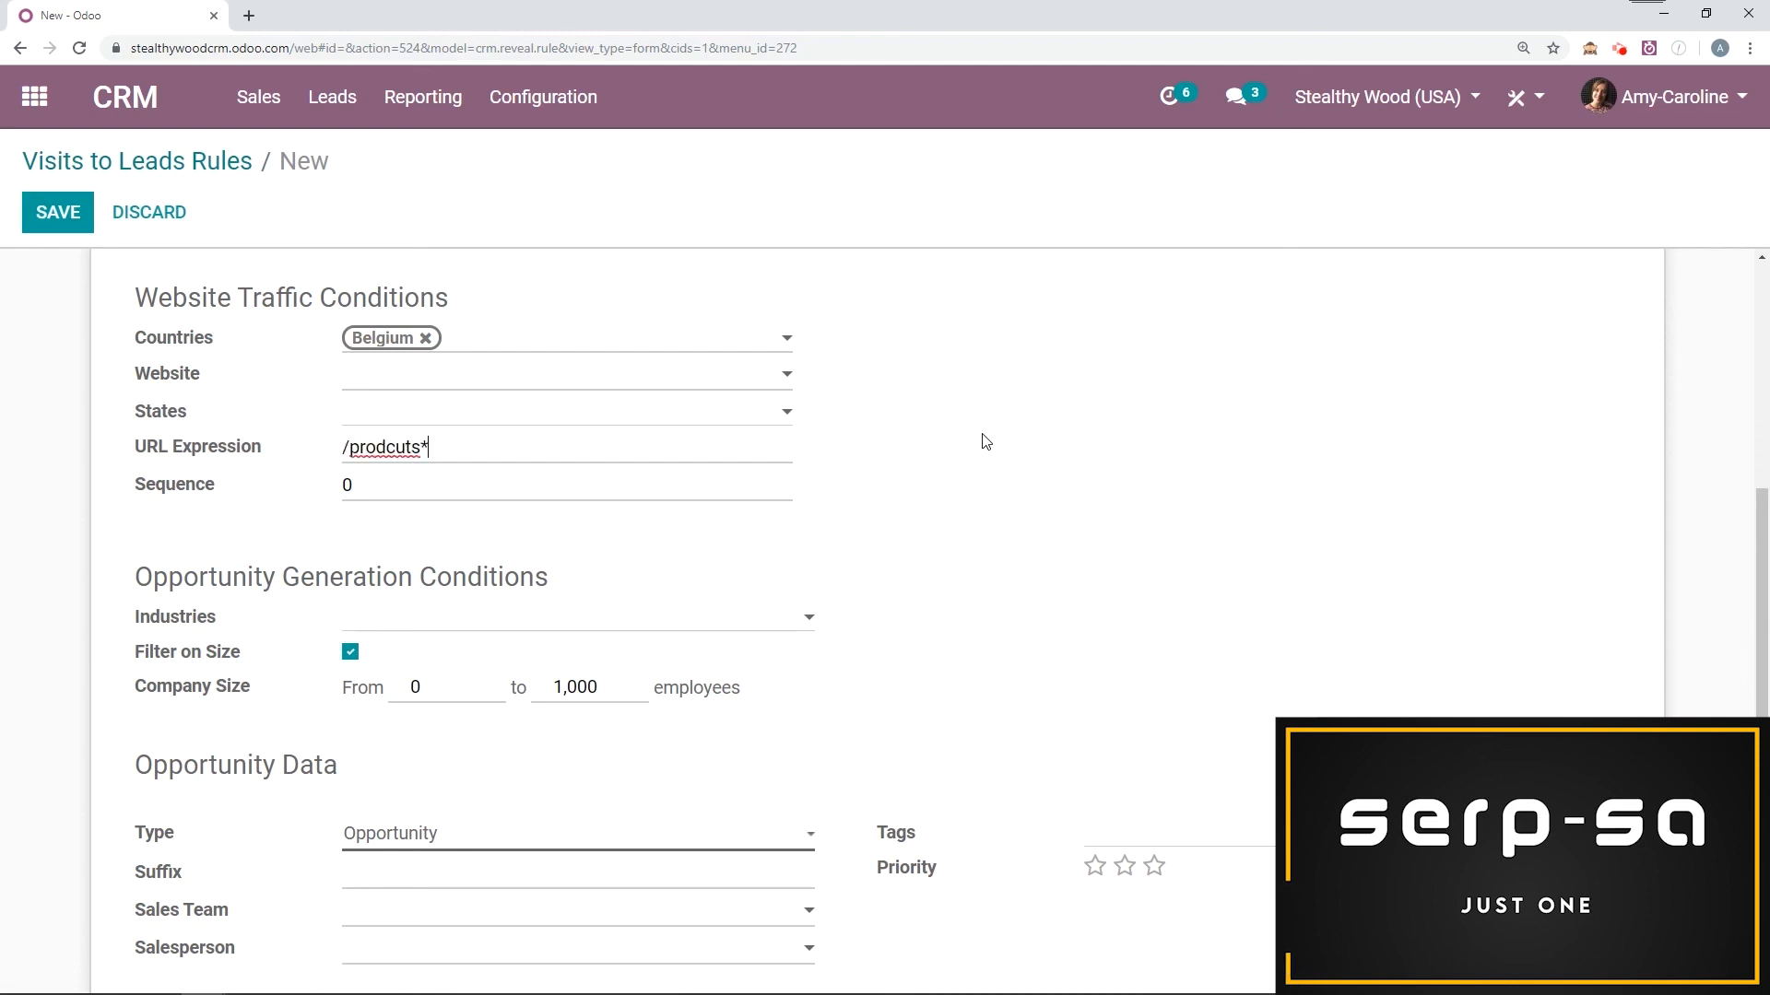
key(BackSpace)
key(BackSpace)
key(BackSpace)
key(BackSpace)
key(BackSpace)
text(ucts*)
scroll(967, 443, down, 1)
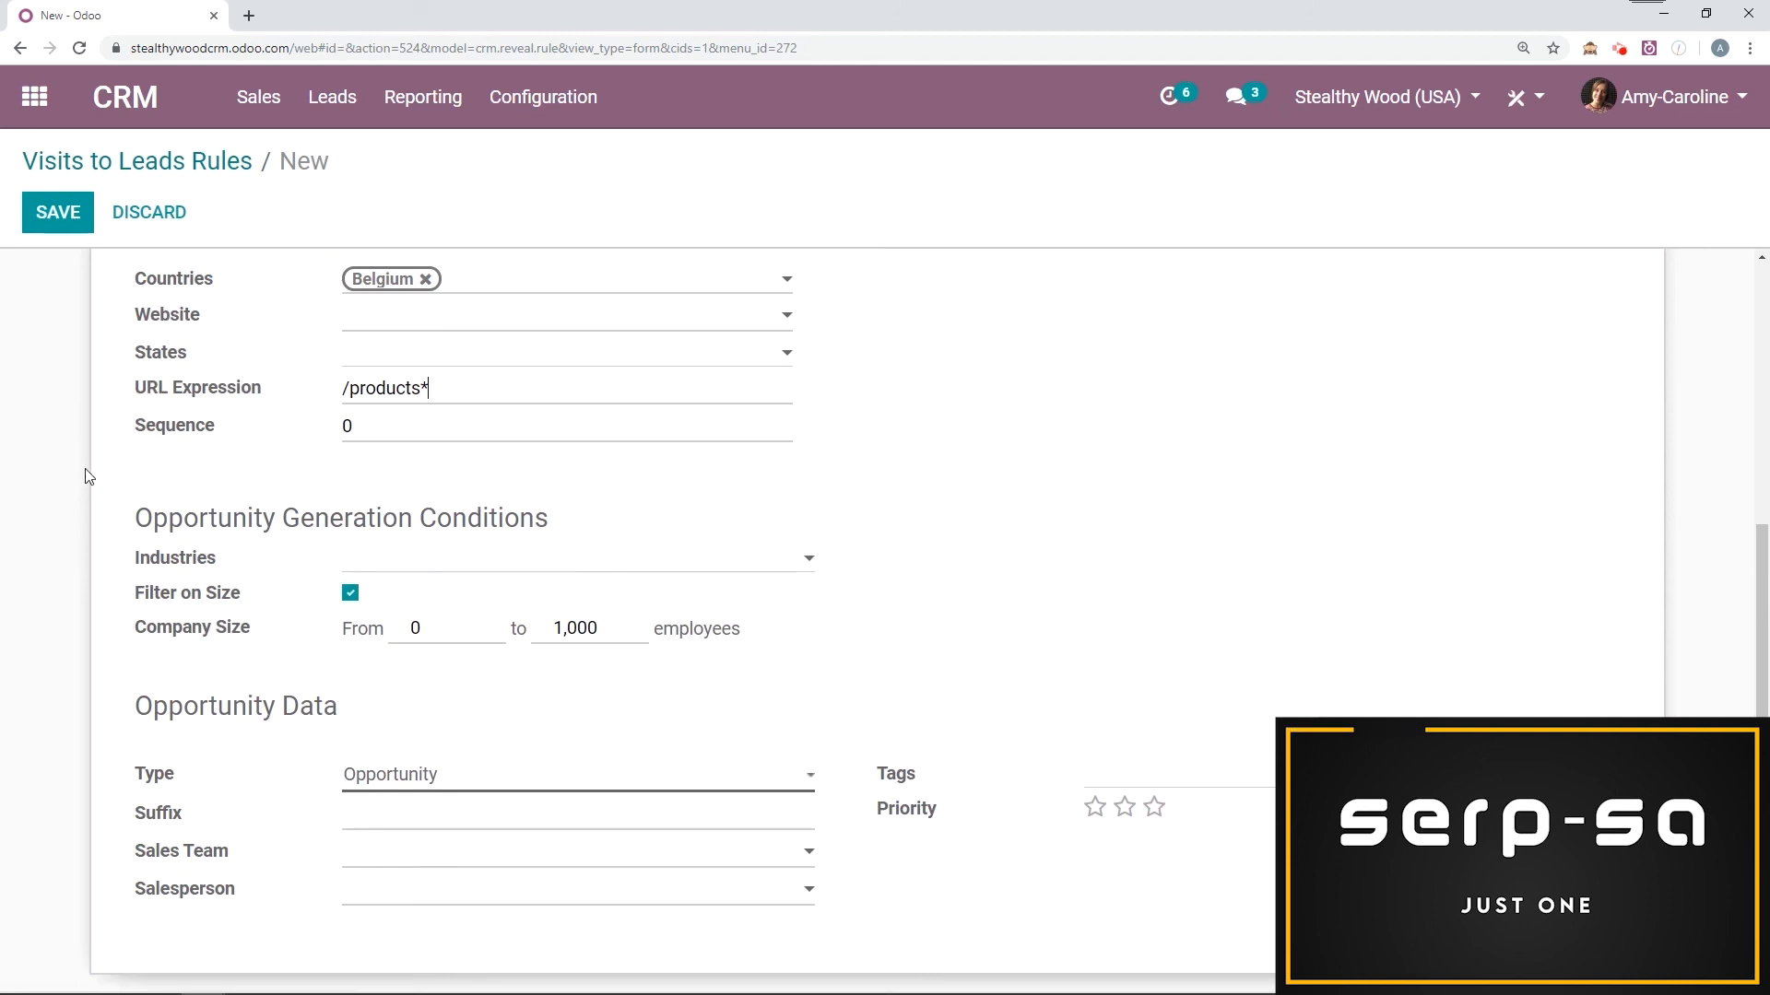
Keep the rule's Filter on Size option enabled and set the type of record it generates to Lead.
click(350, 594)
click(350, 633)
click(478, 780)
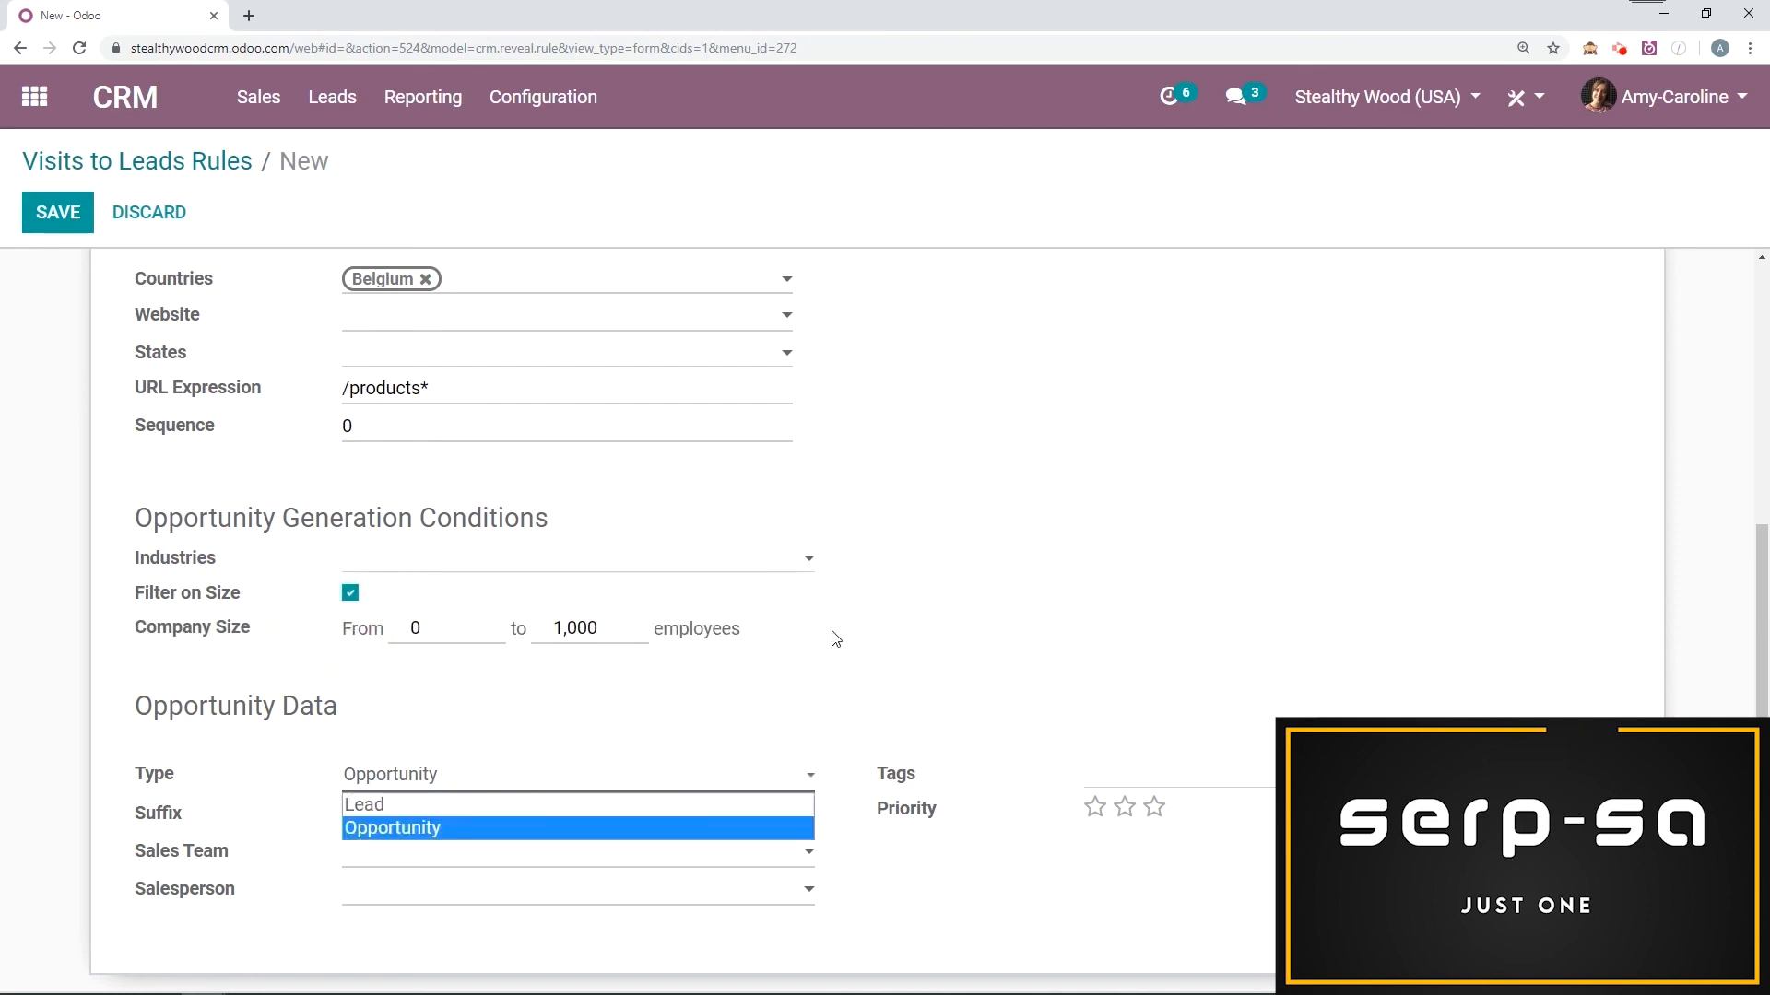
click(423, 804)
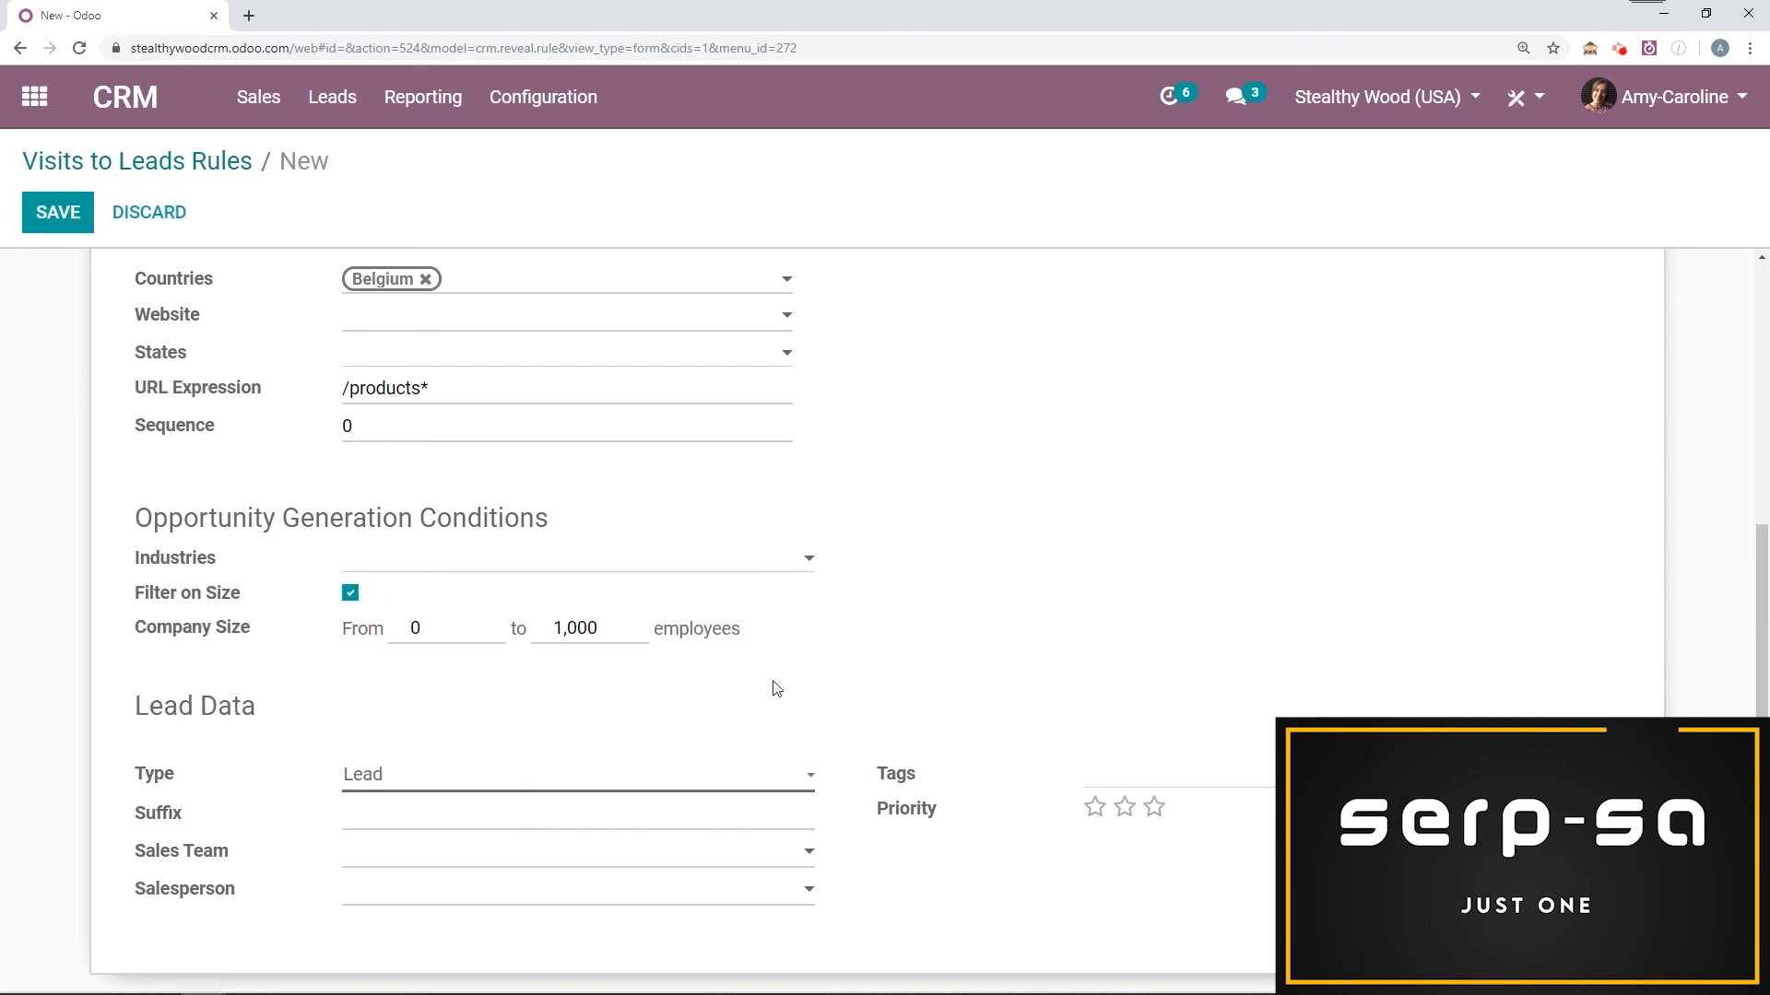
Tag the rule's leads with "website visitors" and save the rule.
click(1243, 783)
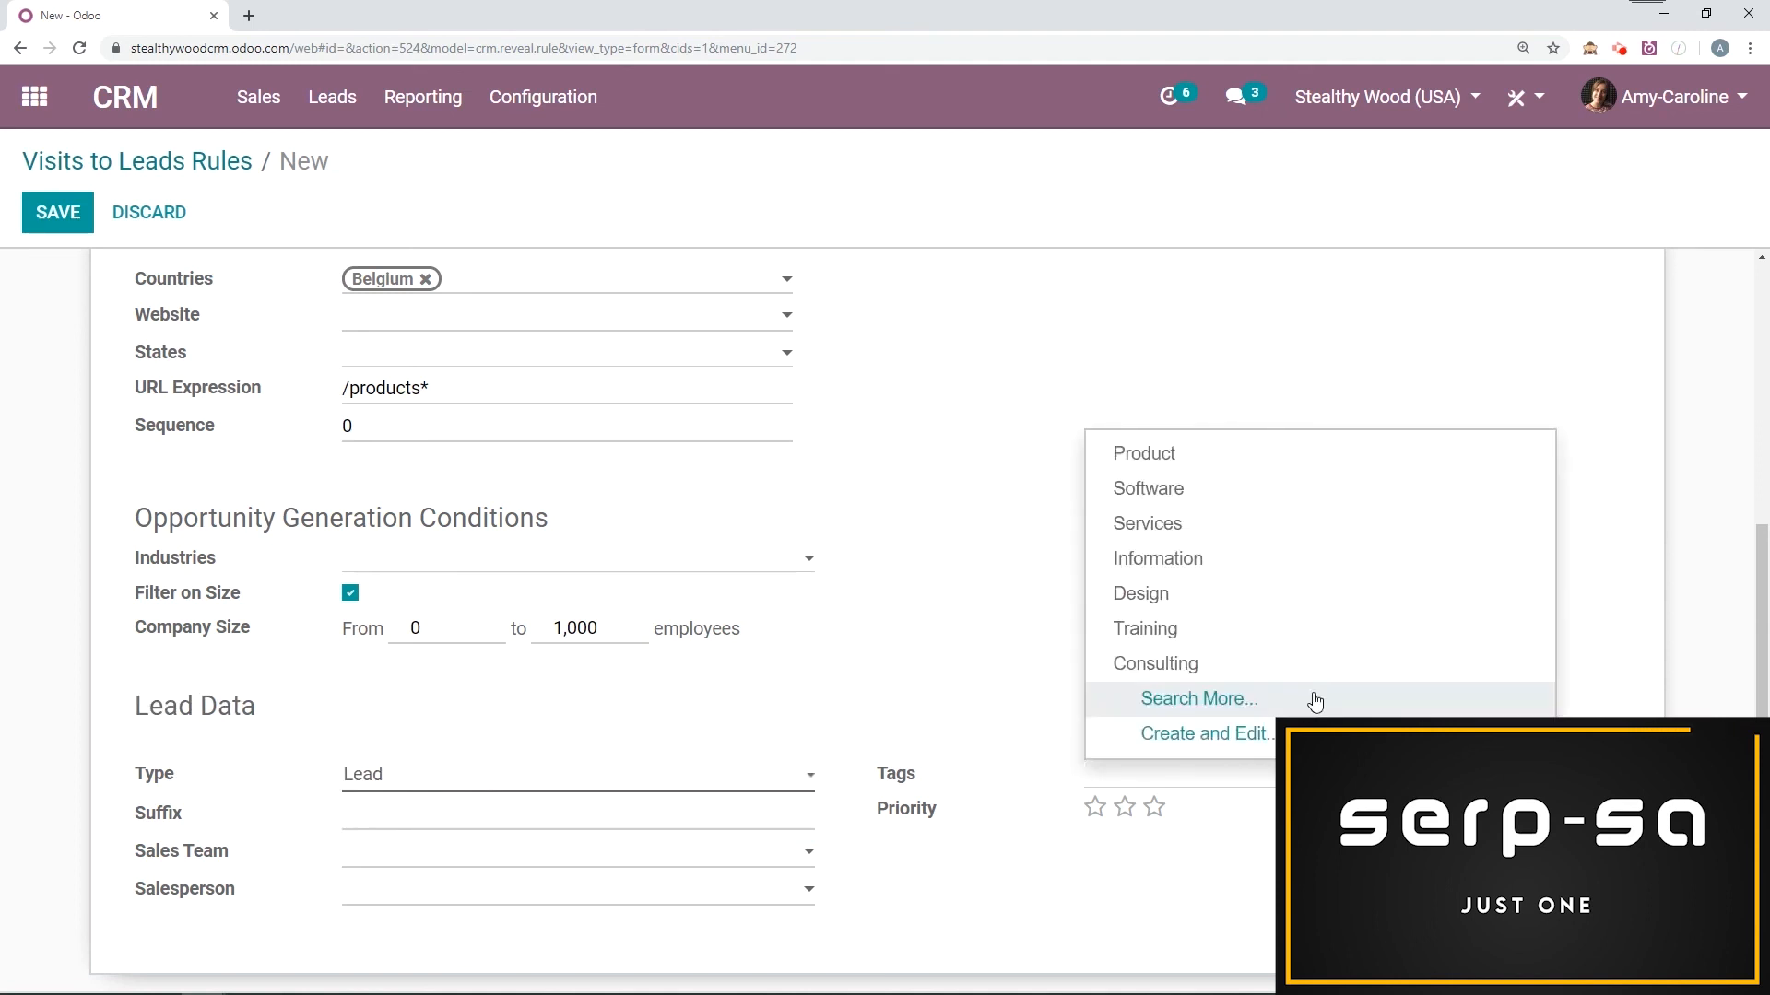
text(web)
click(1281, 816)
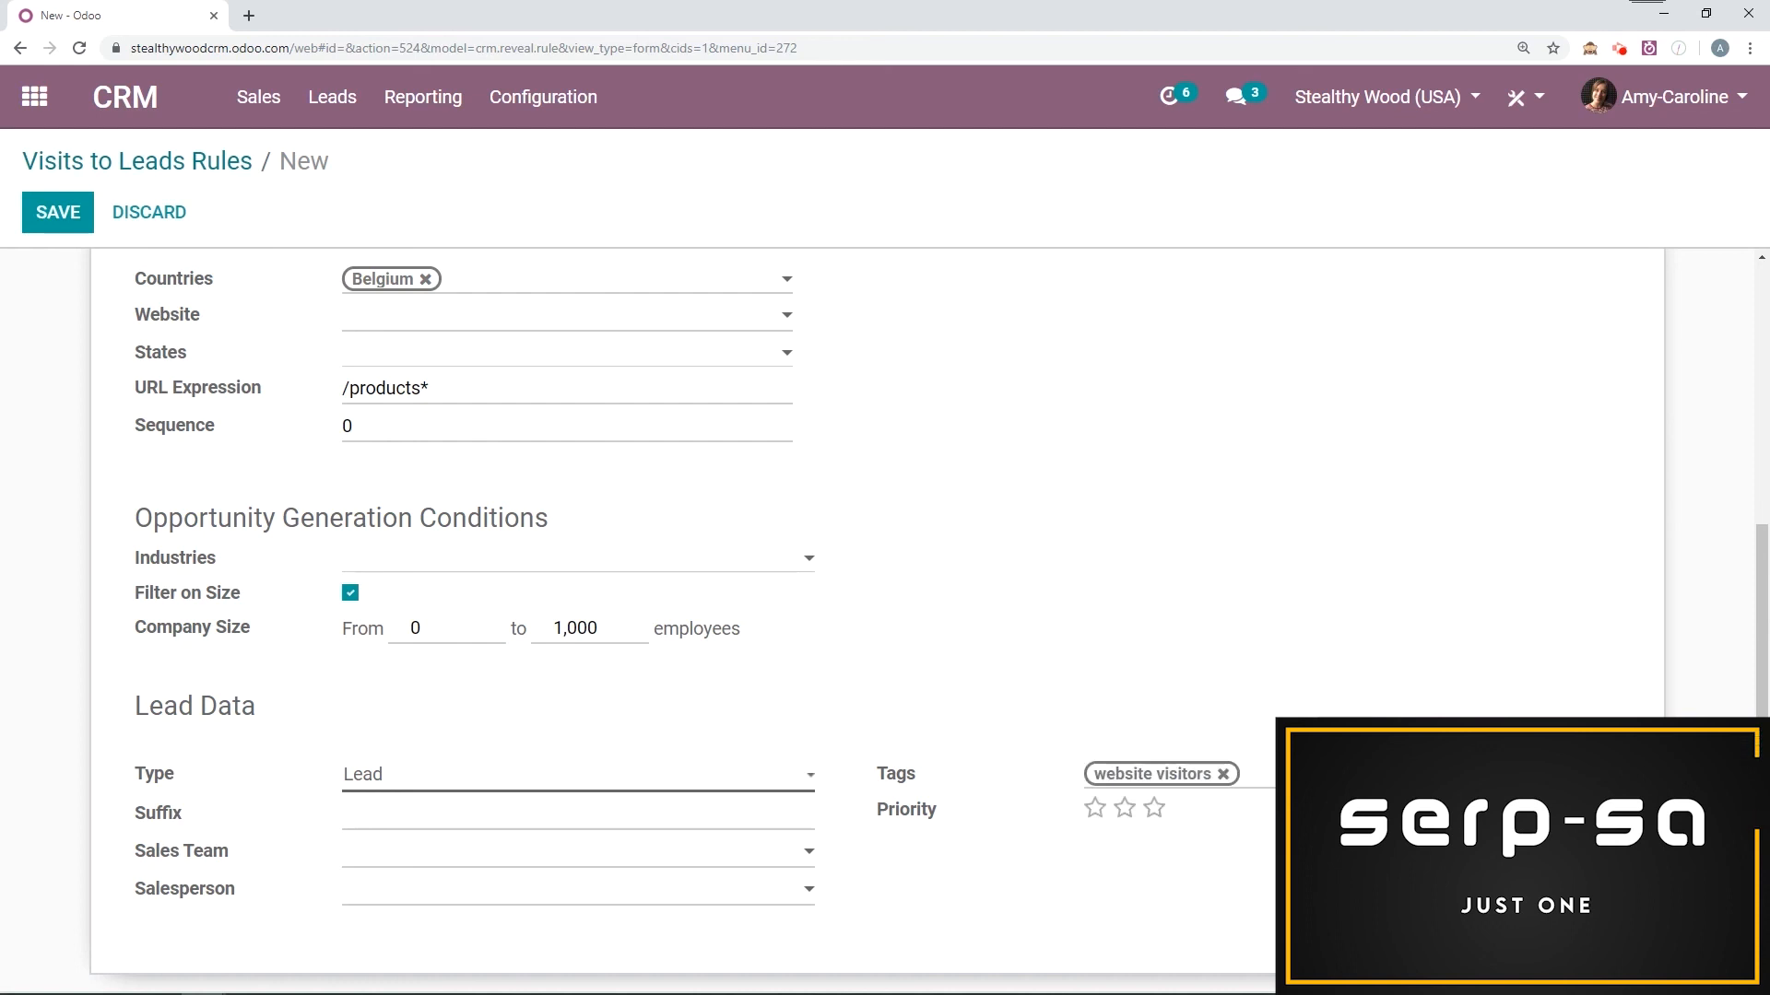
scroll(1020, 841, up, 5)
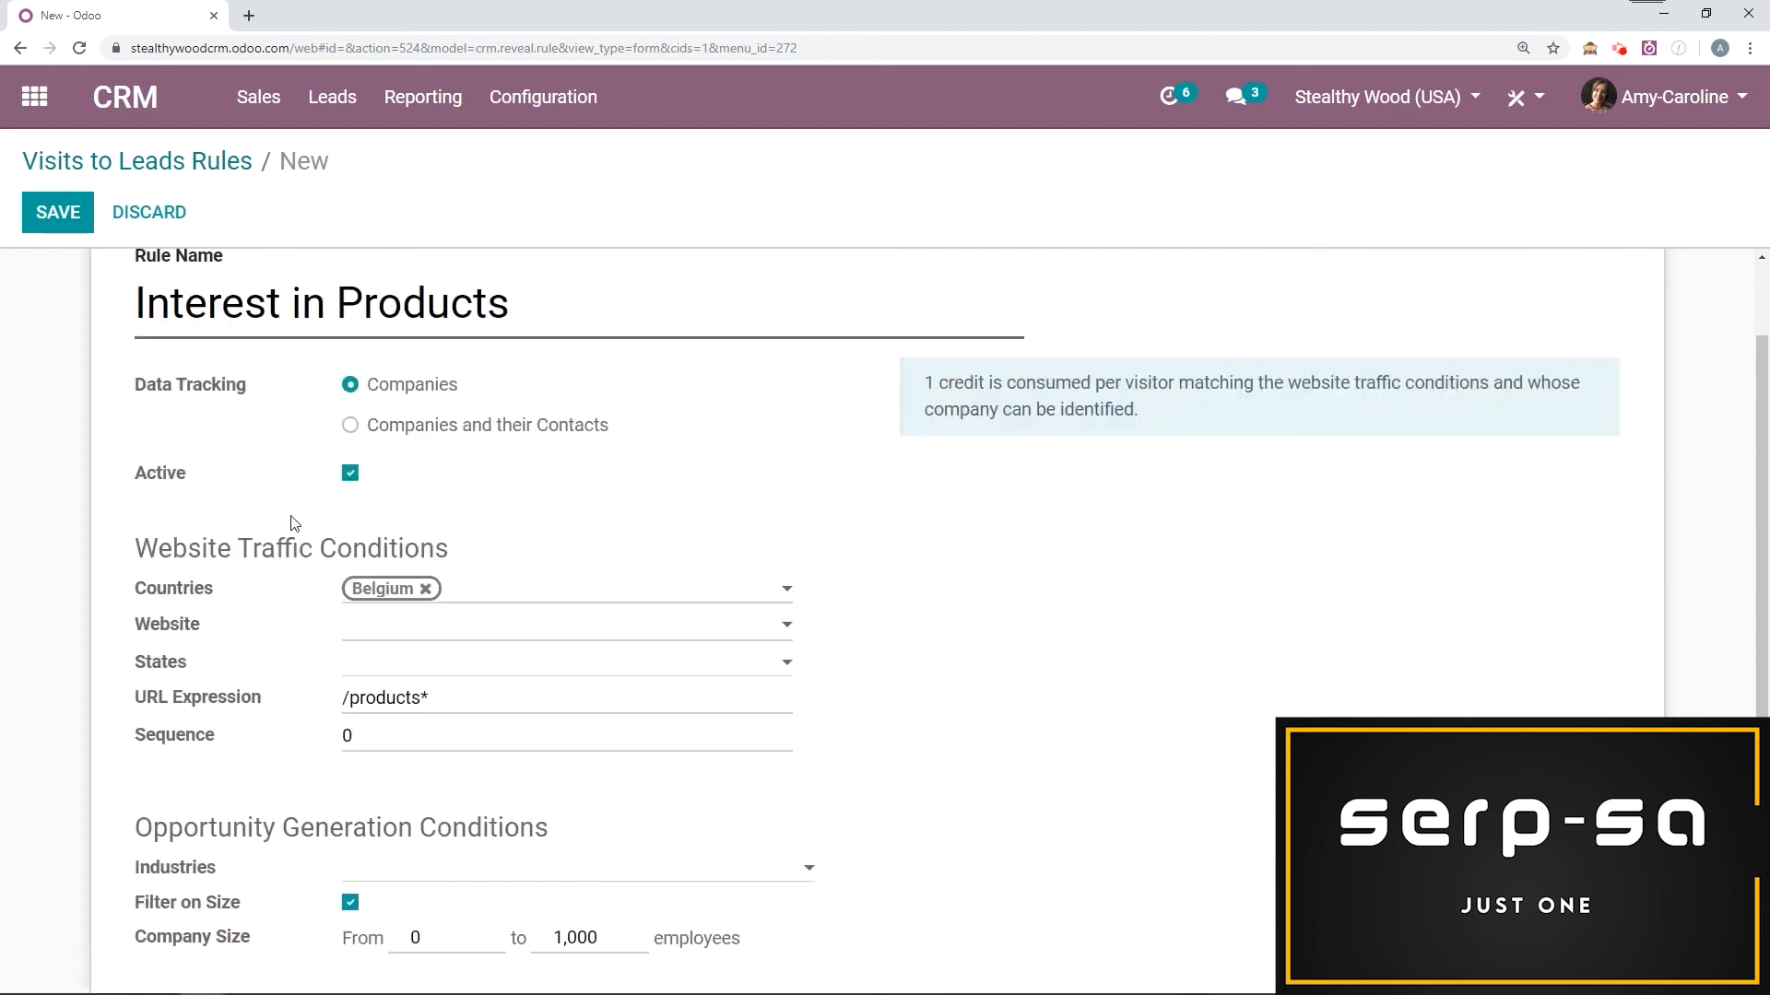
click(51, 210)
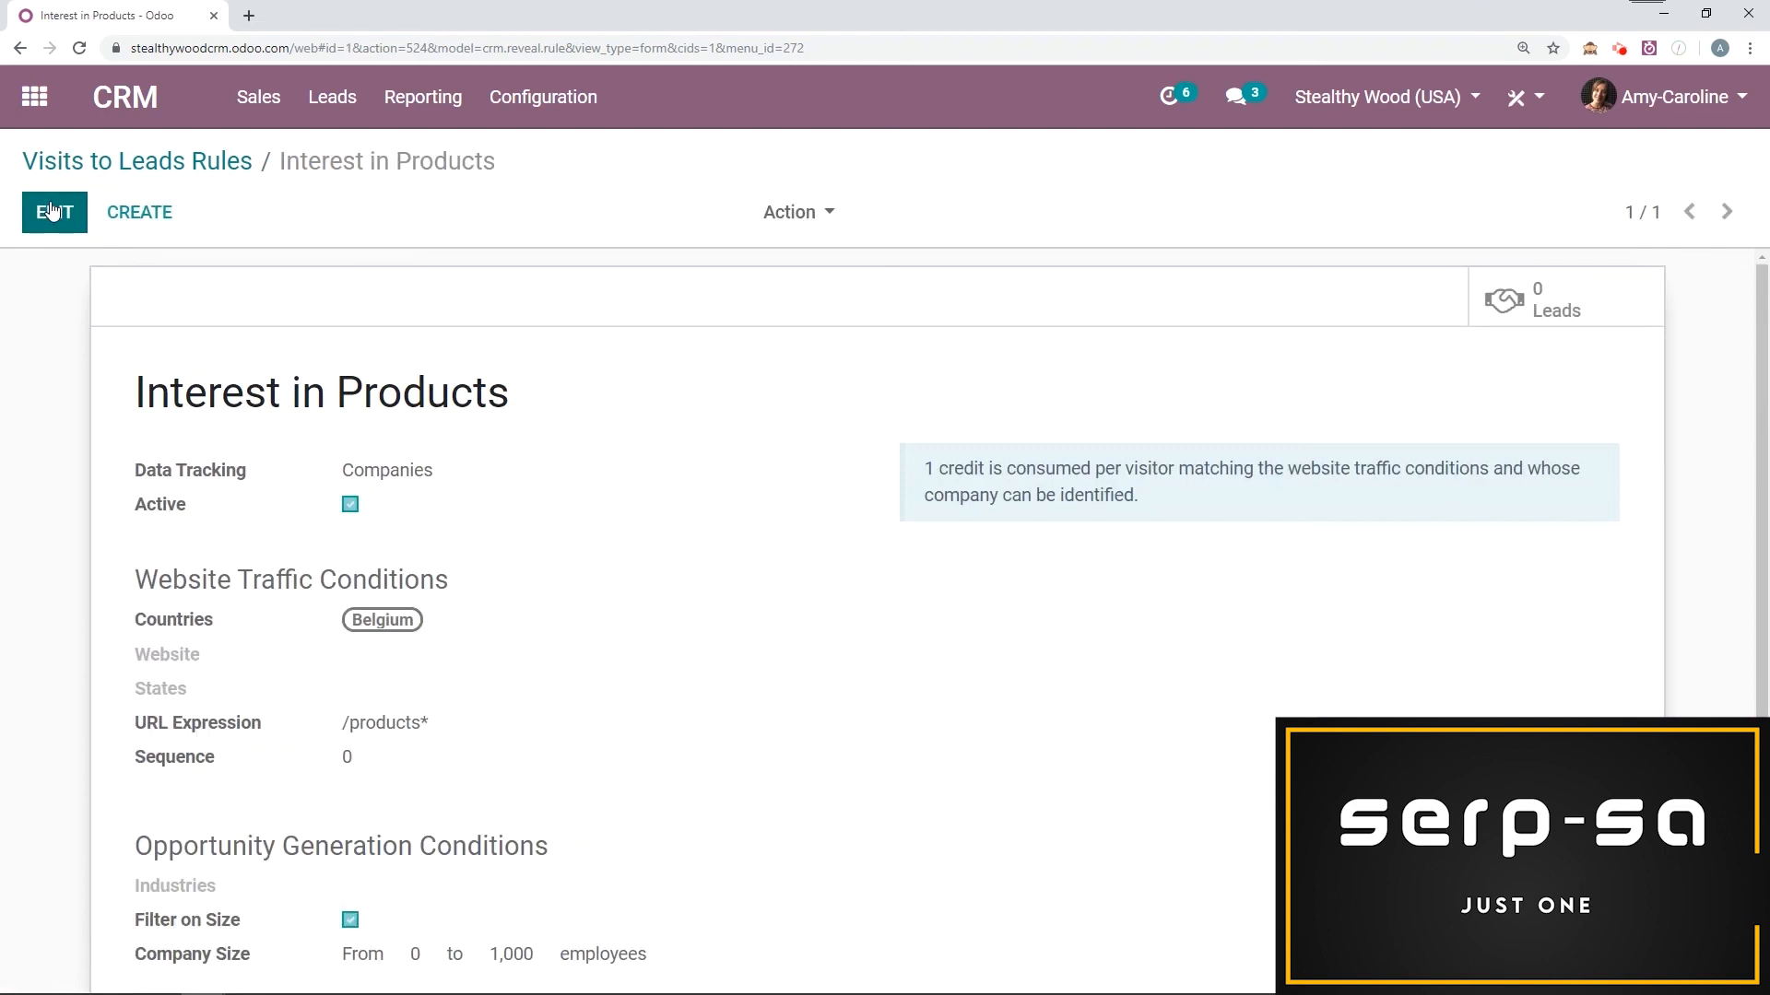